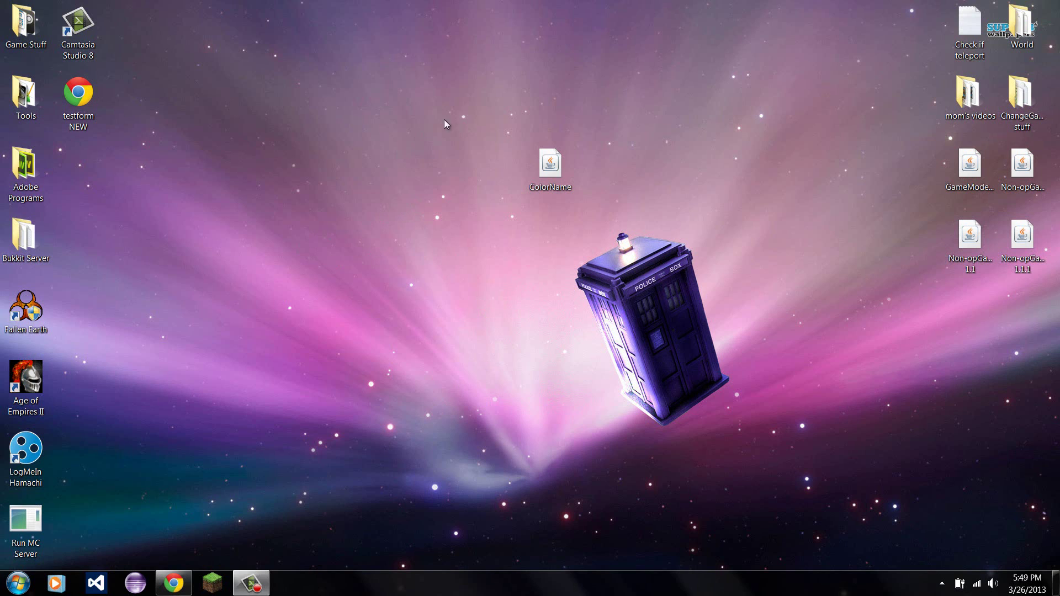
# Delete the bPermissions folder from the Bukkit Server plugins folder.
pyautogui.doubleClick(24, 237)
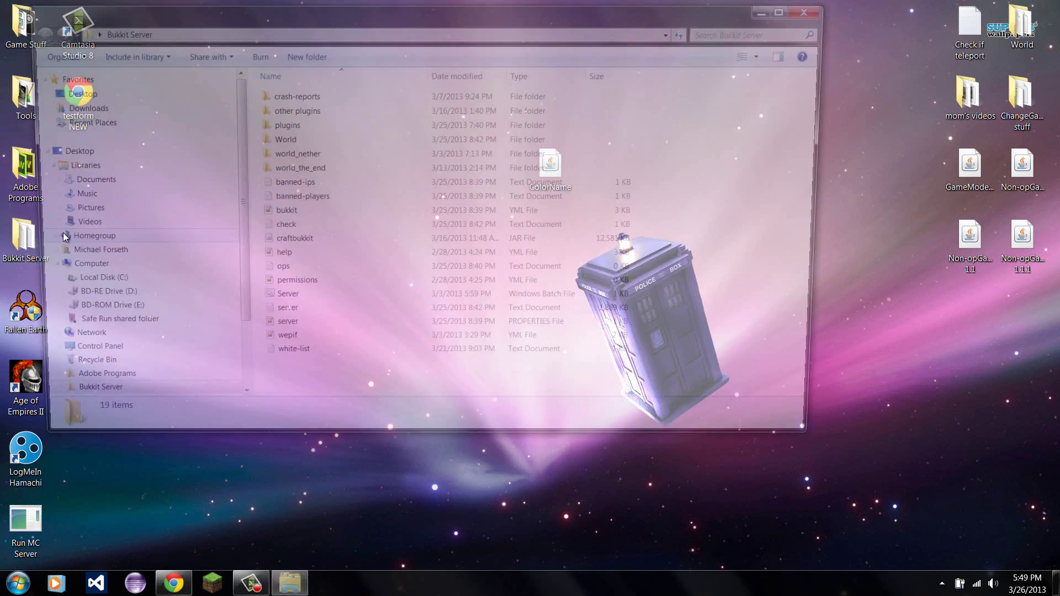
pyautogui.doubleClick(288, 125)
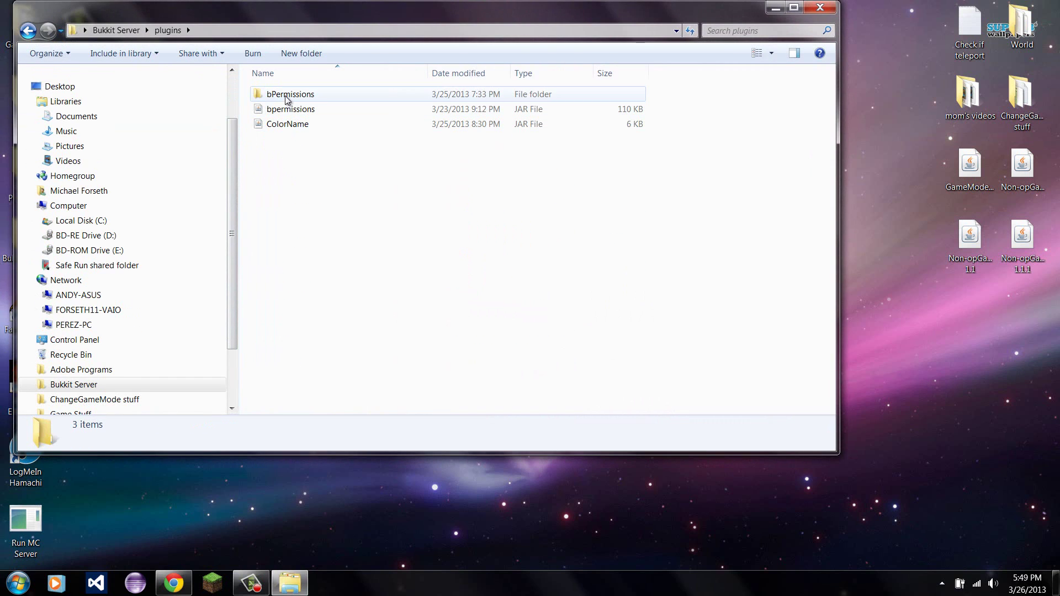
pyautogui.click(286, 97)
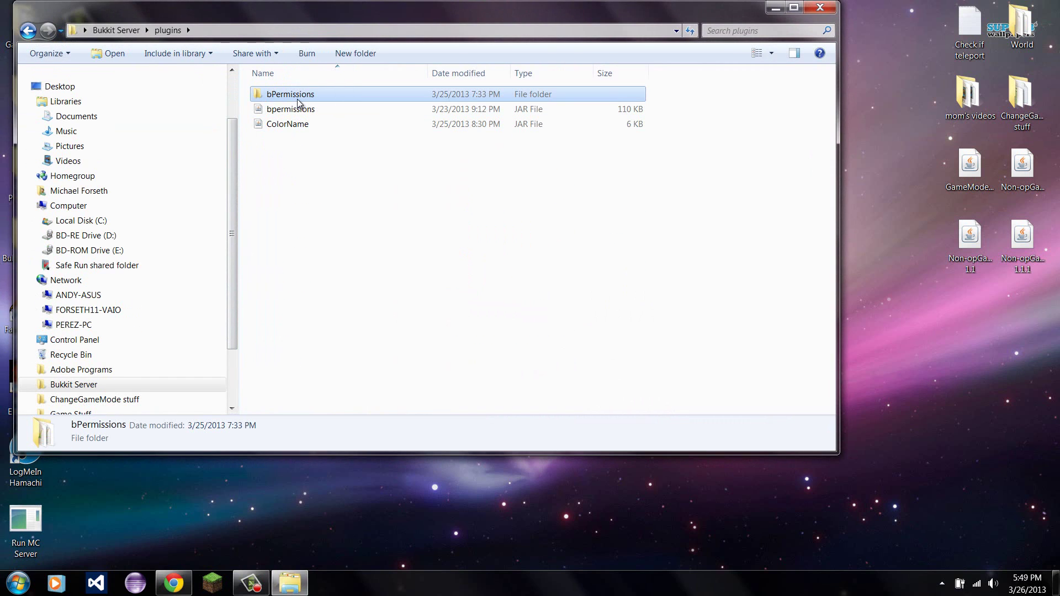
pyautogui.press('Delete')
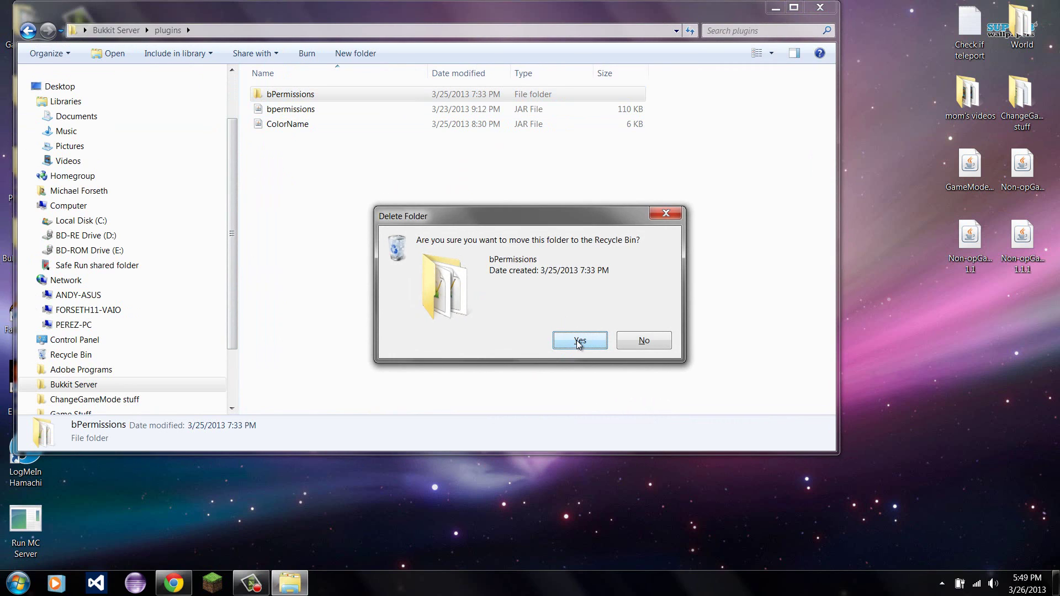
pyautogui.click(579, 341)
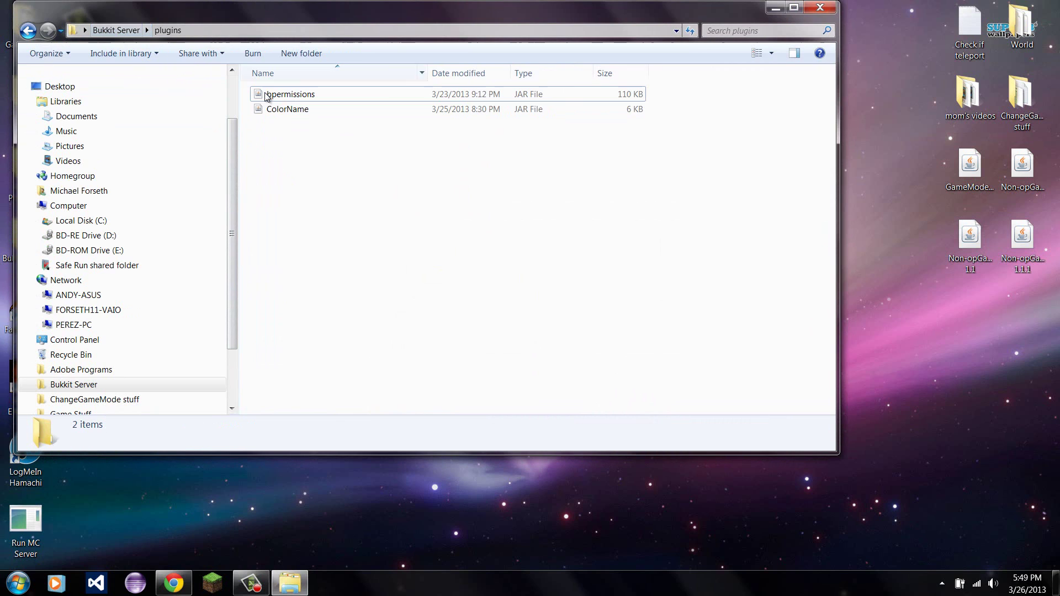
# Check the remaining bpermissions and ColorName JARs, then start the server with its batch file.
pyautogui.click(277, 107)
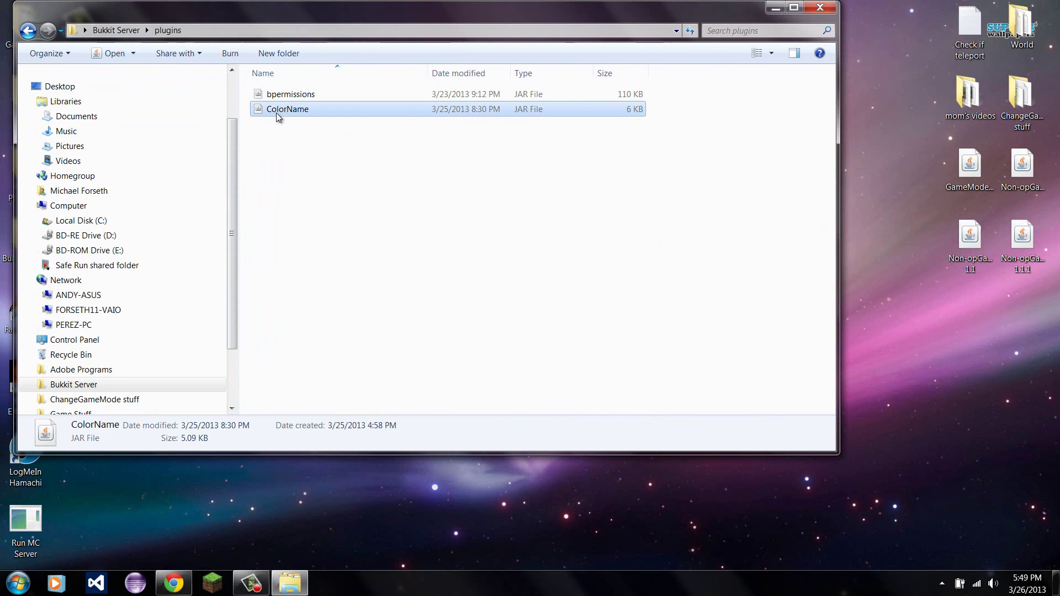
pyautogui.click(116, 30)
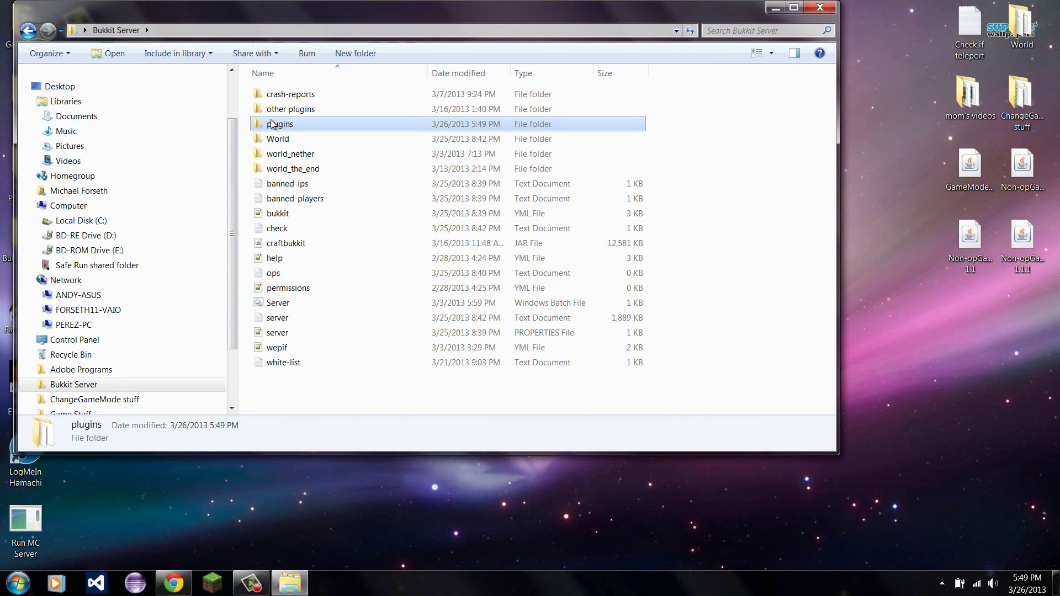
pyautogui.doubleClick(276, 125)
pyautogui.hotkey('ctrl', 'a')
pyautogui.click(303, 175)
pyautogui.click(131, 31)
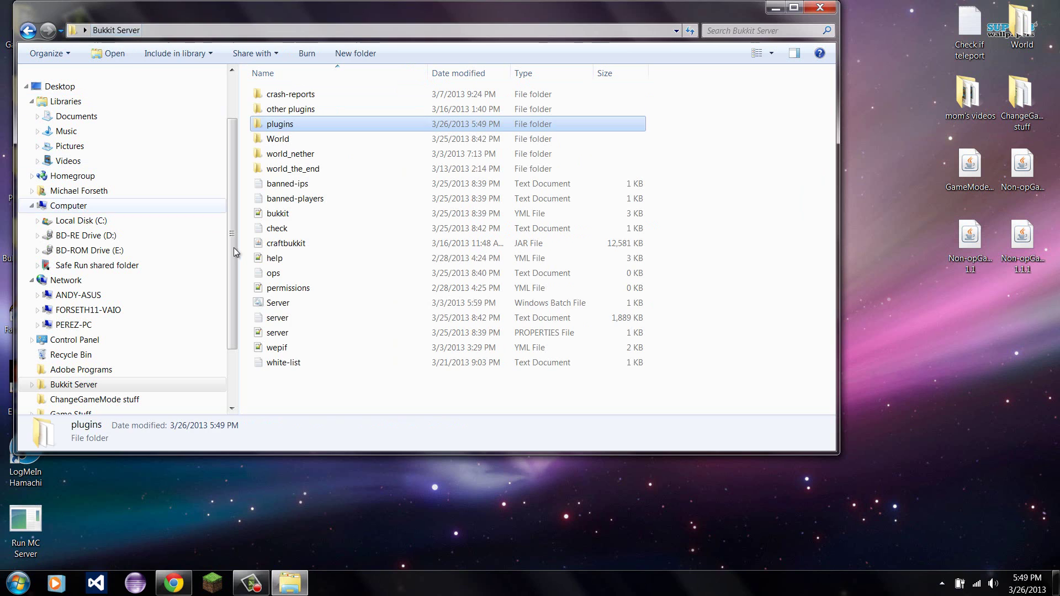
pyautogui.doubleClick(275, 303)
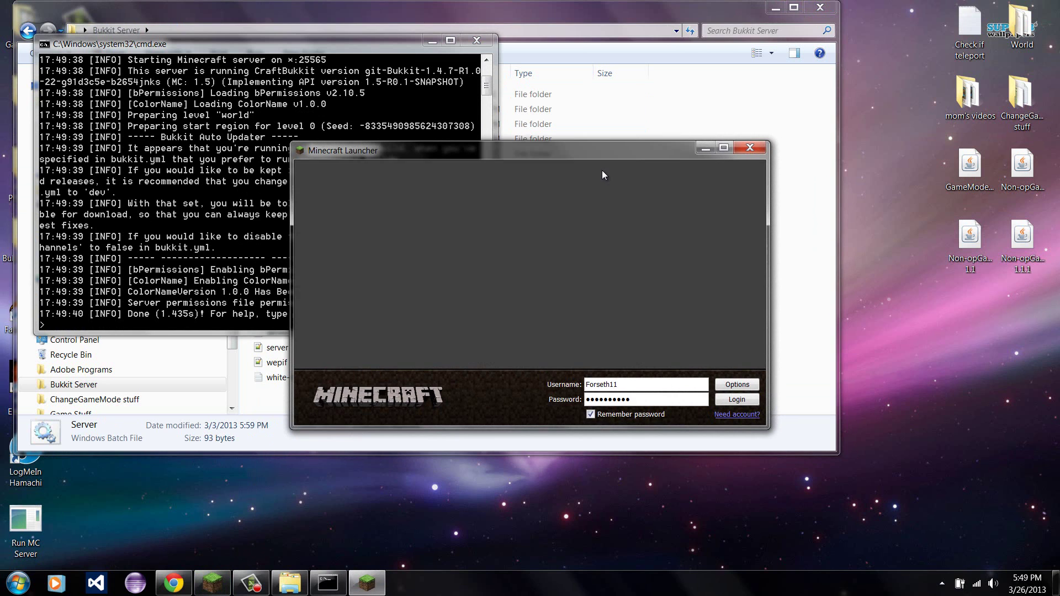
# Log in to Minecraft without updating and join My server from the multiplayer list.
pyautogui.click(744, 398)
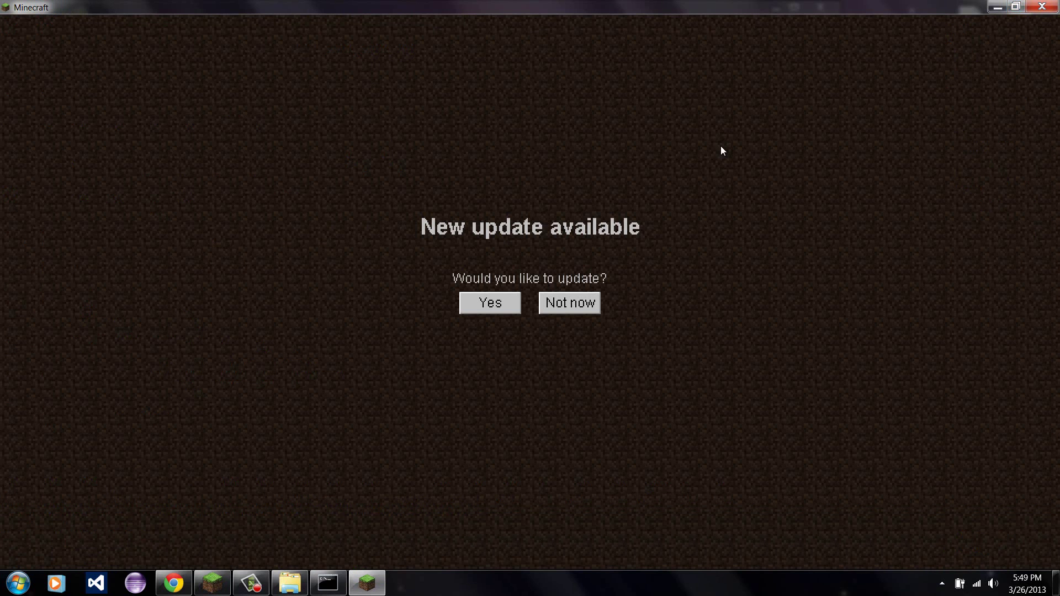
pyautogui.click(597, 298)
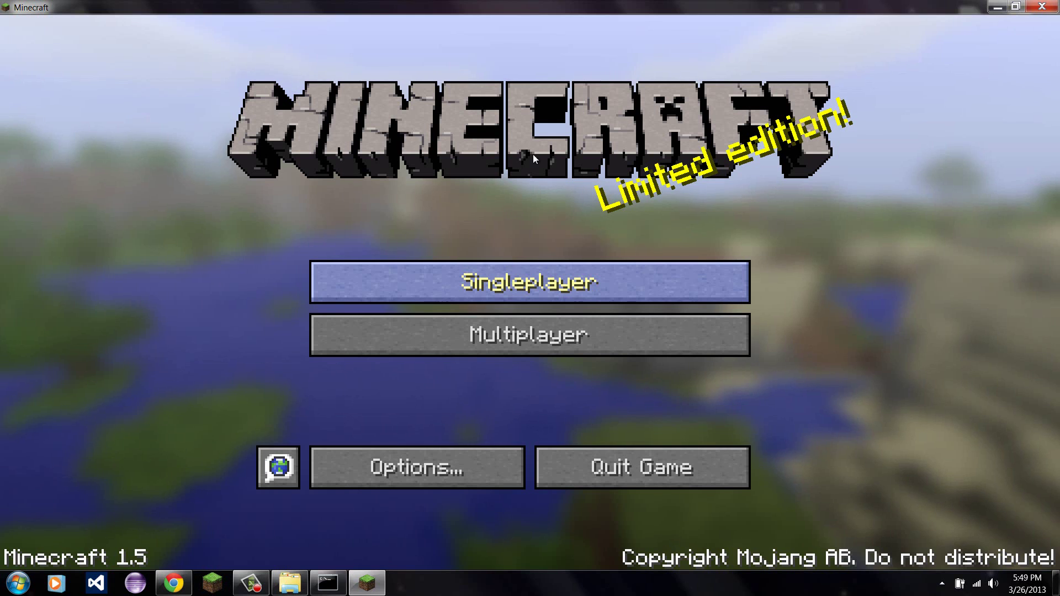
pyautogui.click(541, 334)
pyautogui.click(432, 207)
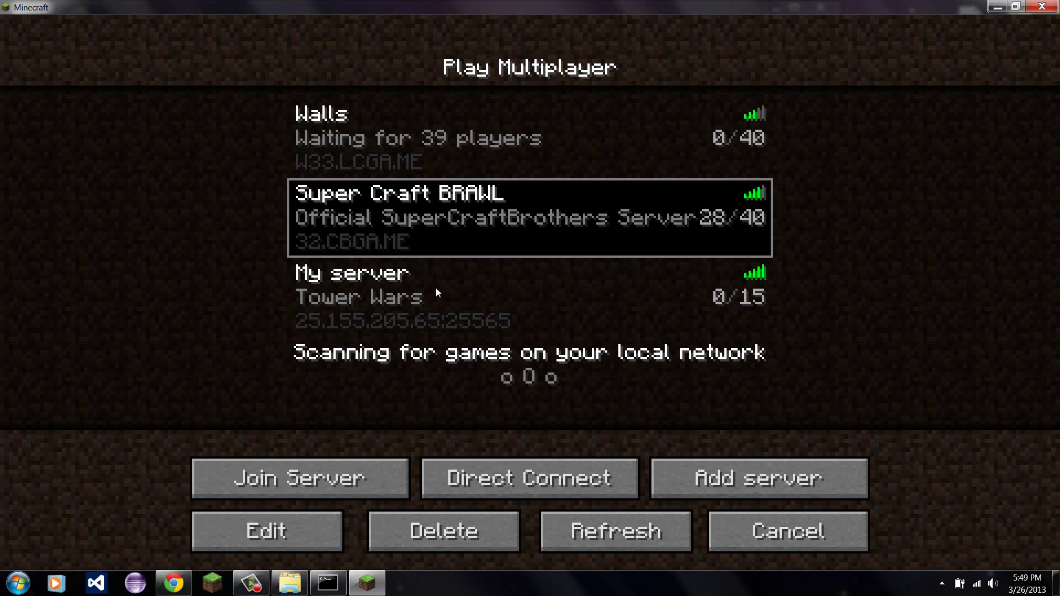
pyautogui.click(435, 287)
pyautogui.click(300, 486)
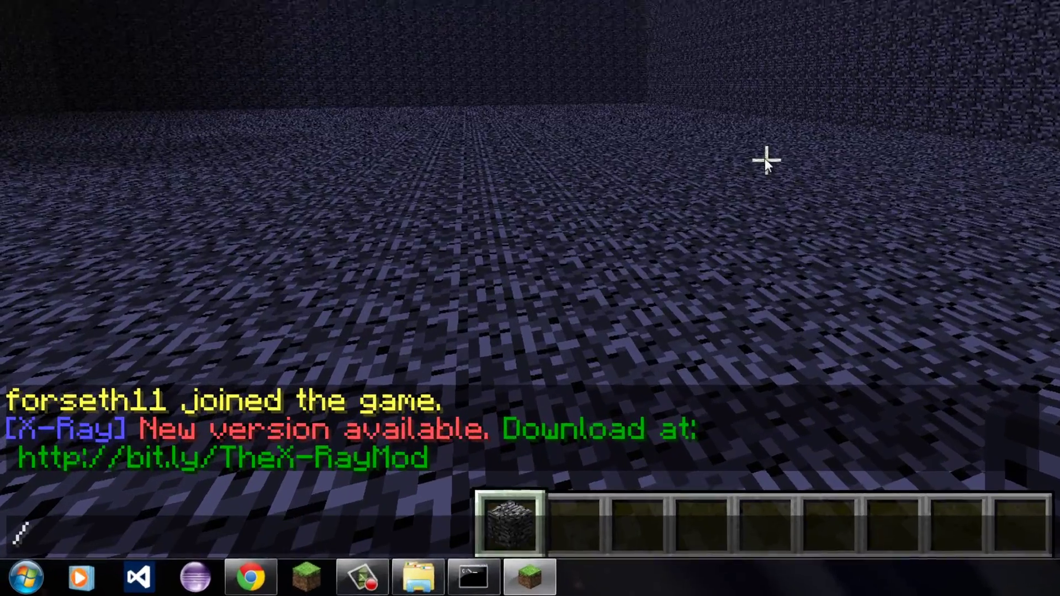
# Run /color red and send a test chat message showing the red name.
pyautogui.press('/')
pyautogui.write('col')
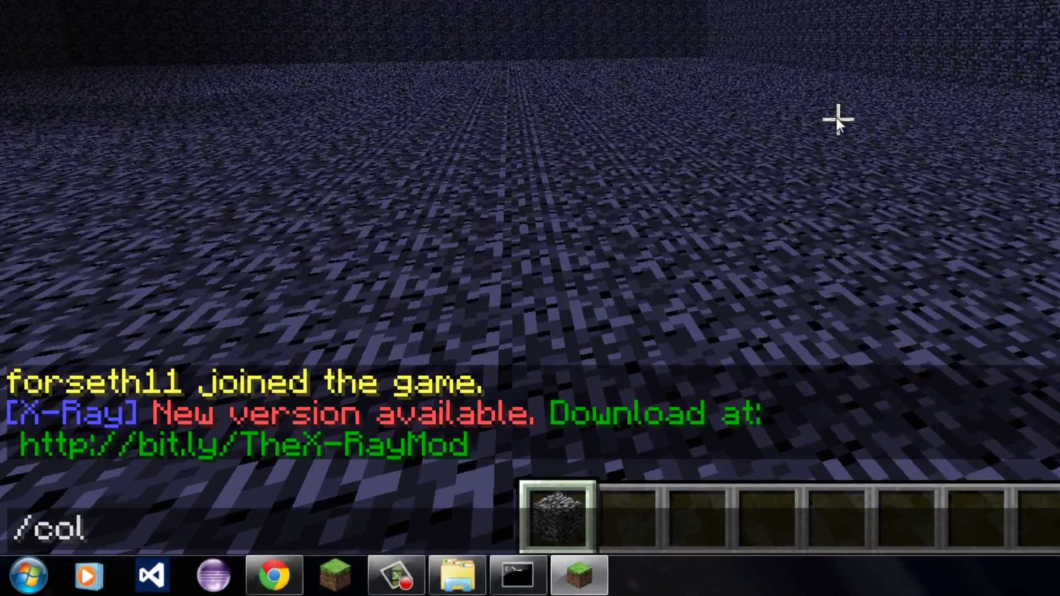
pyautogui.write('or red')
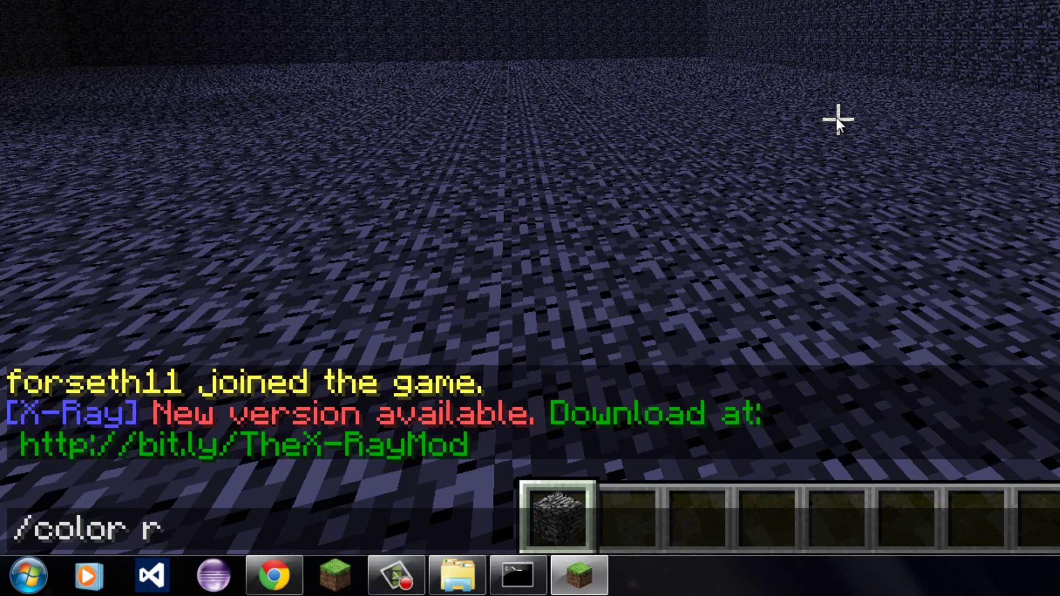
pyautogui.press('Return')
pyautogui.write('tsjdkf')
pyautogui.press('Return')
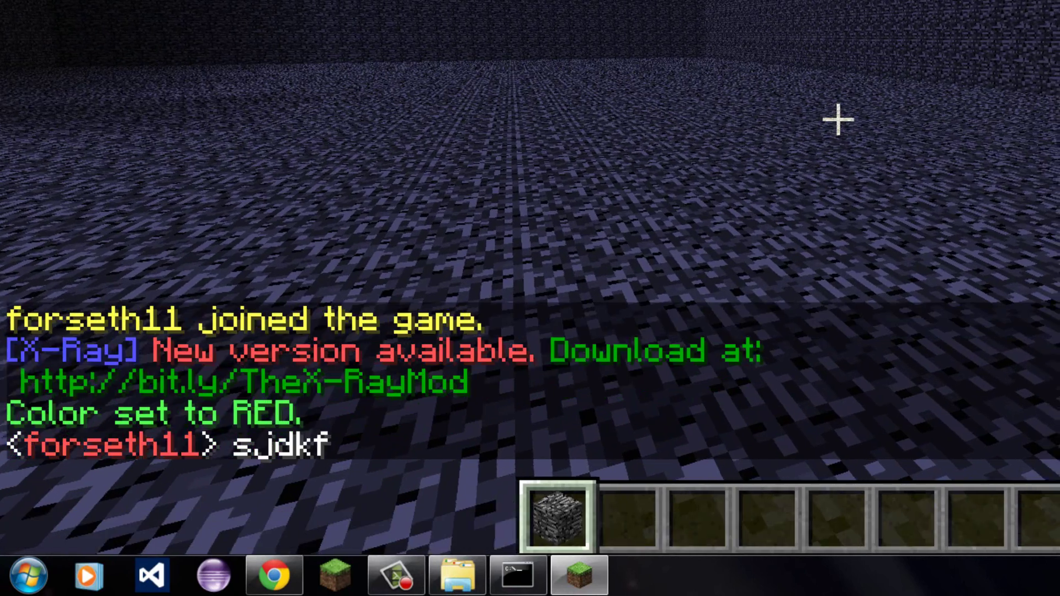
# Run /color reset and send another test message showing the default white name.
pyautogui.press('/')
pyautogui.press('Up')
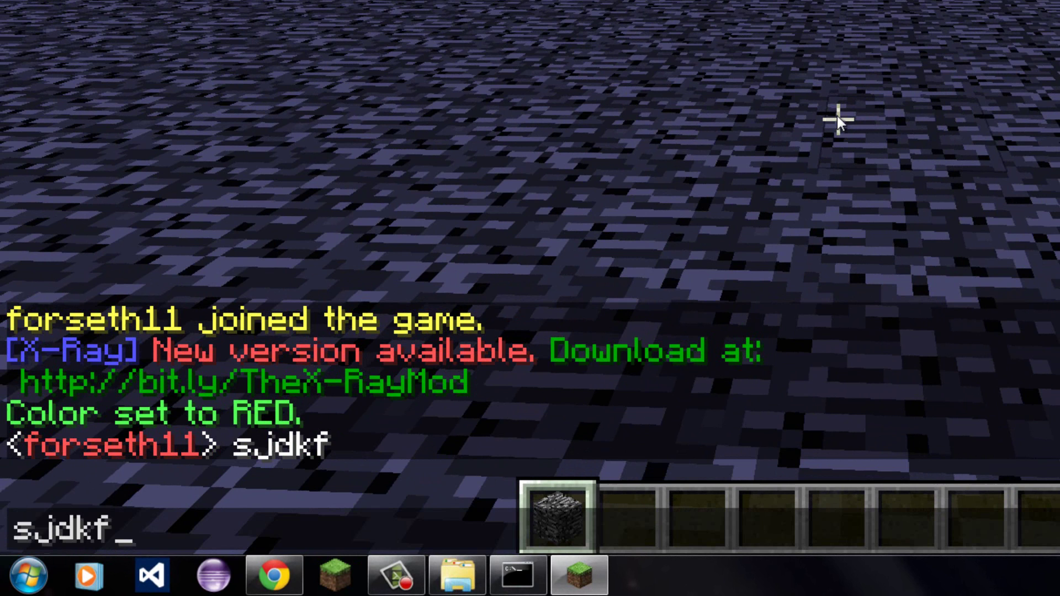
pyautogui.press('BackSpace')
pyautogui.press('Up')
pyautogui.press('BackSpace')
pyautogui.press('BackSpace')
pyautogui.press('BackSpace')
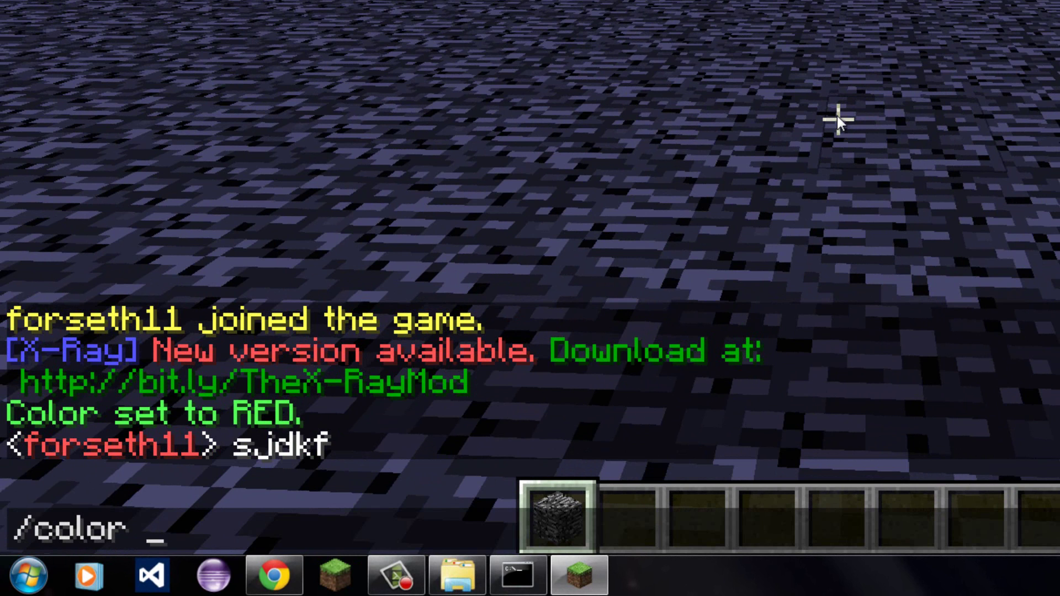
pyautogui.write('reset')
pyautogui.press('Return')
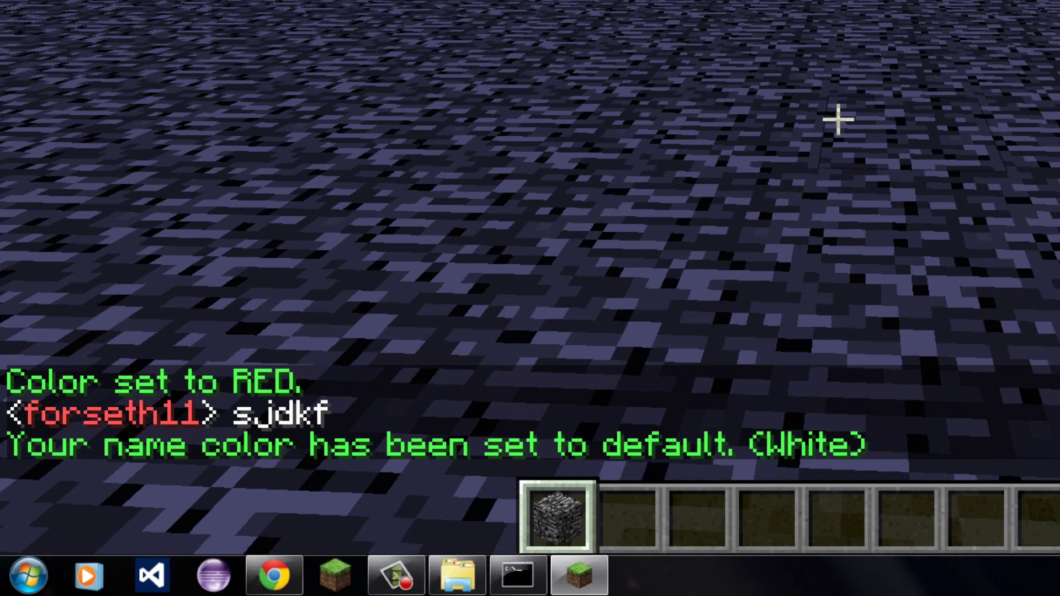
pyautogui.write('th11> iajd')
pyautogui.press('Return')
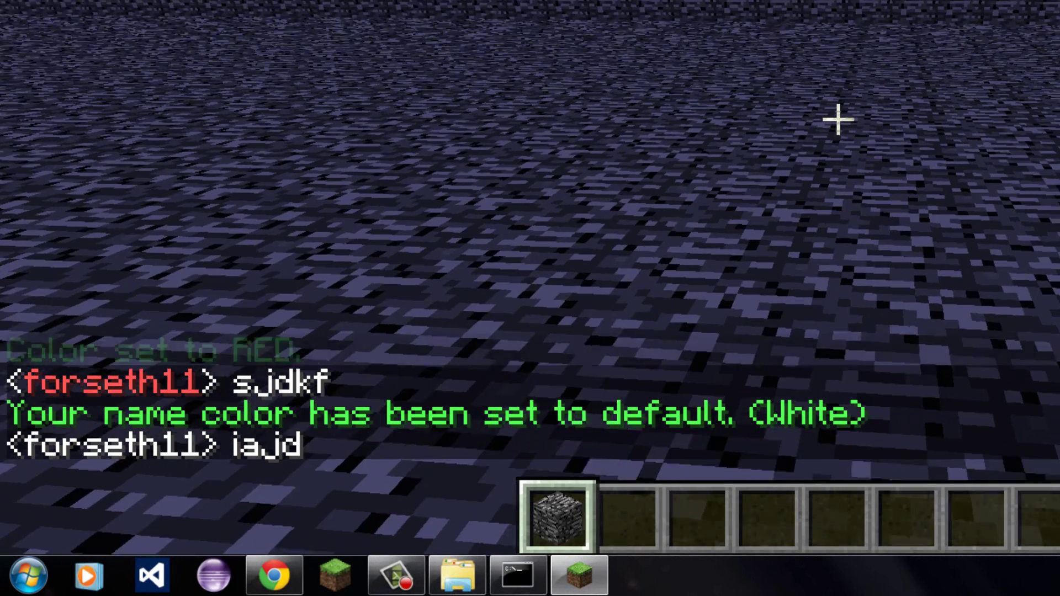
# Start drafting a deop command in chat.
pyautogui.press('/')
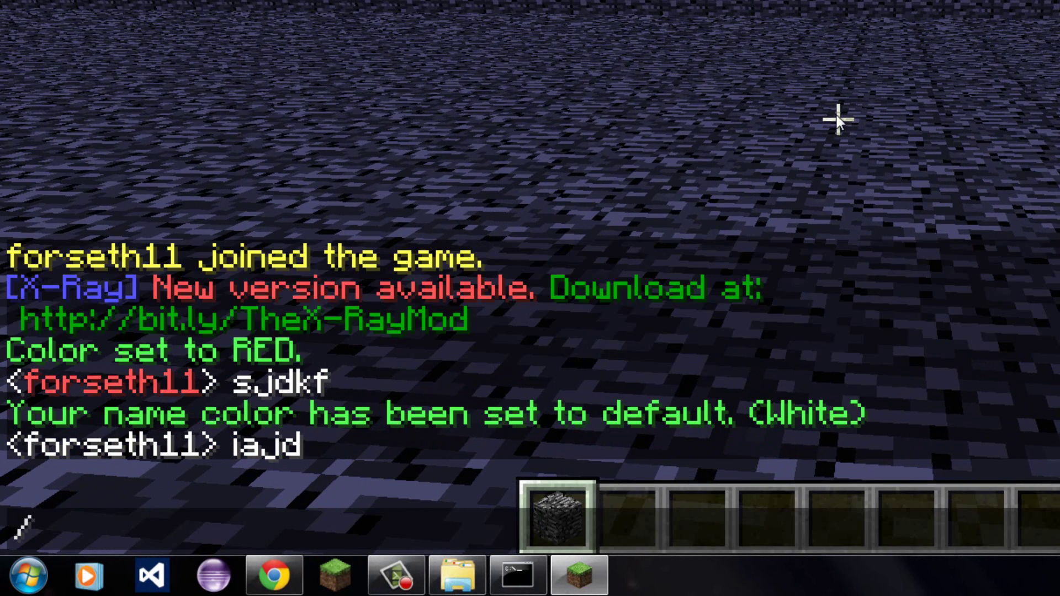
pyautogui.press('BackSpace')
pyautogui.write('/op')
pyautogui.press('BackSpace')
pyautogui.press('BackSpace')
pyautogui.write('d')
pyautogui.press('BackSpace')
pyautogui.write('deop')
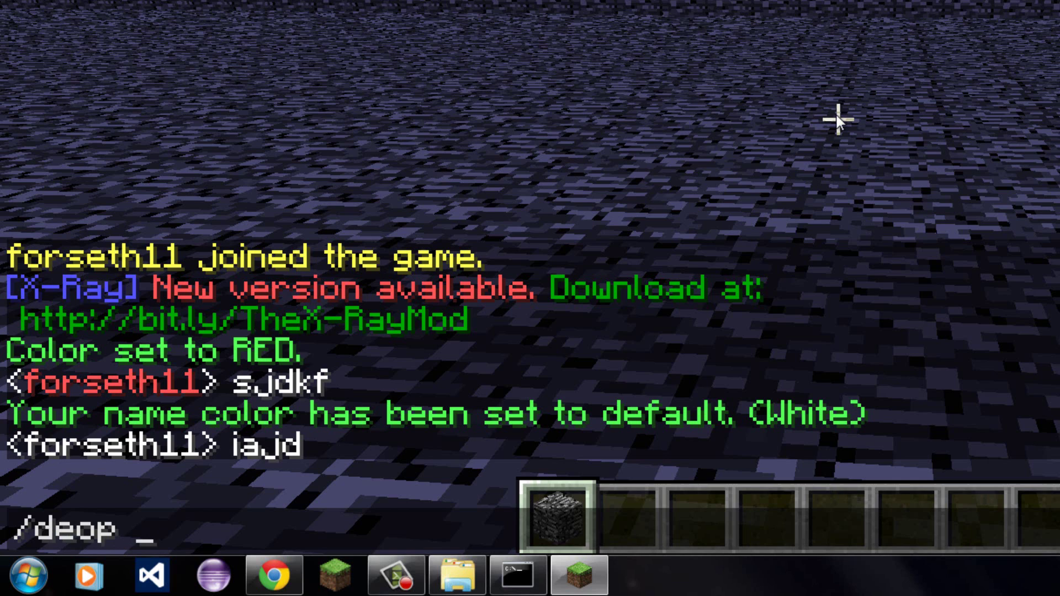
# Run /color with the player's name and red, which returns a permission error.
pyautogui.press('BackSpace')
pyautogui.press('BackSpace')
pyautogui.press('BackSpace')
pyautogui.press('BackSpace')
pyautogui.press('BackSpace')
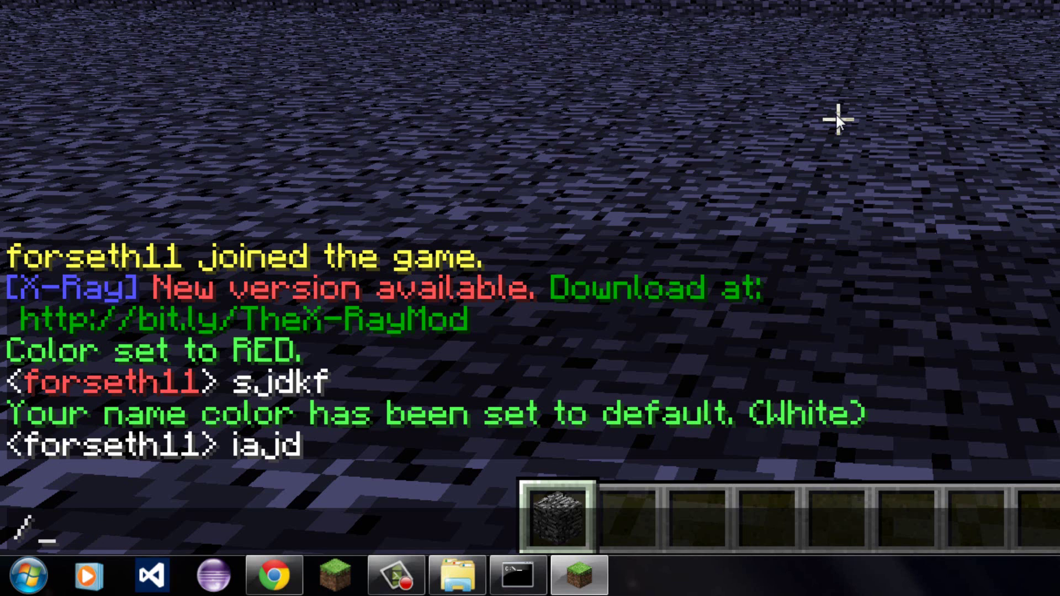
pyautogui.press('BackSpace')
pyautogui.write('/color')
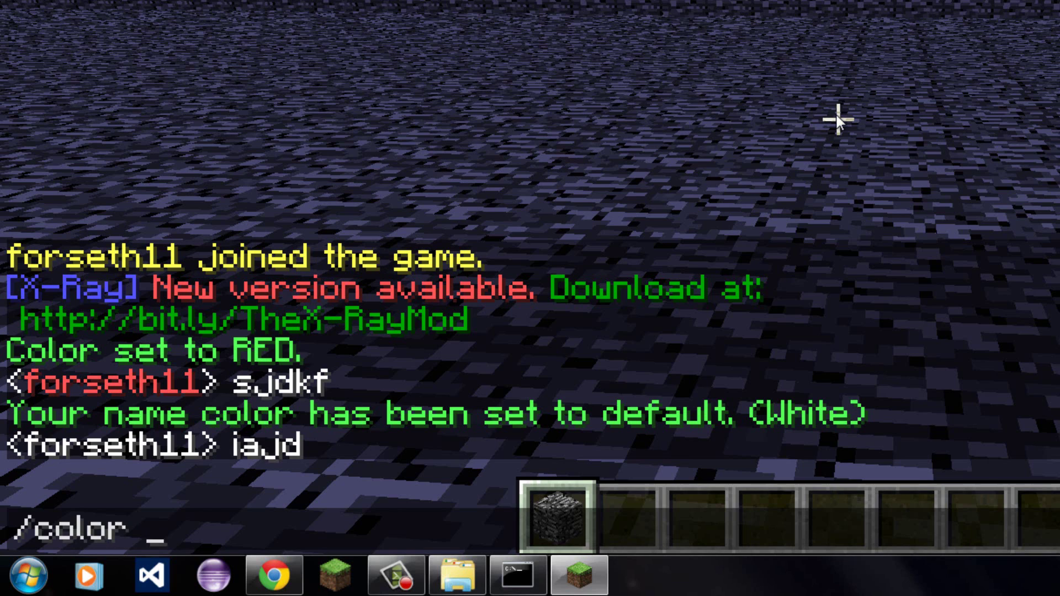
pyautogui.press('Tab')
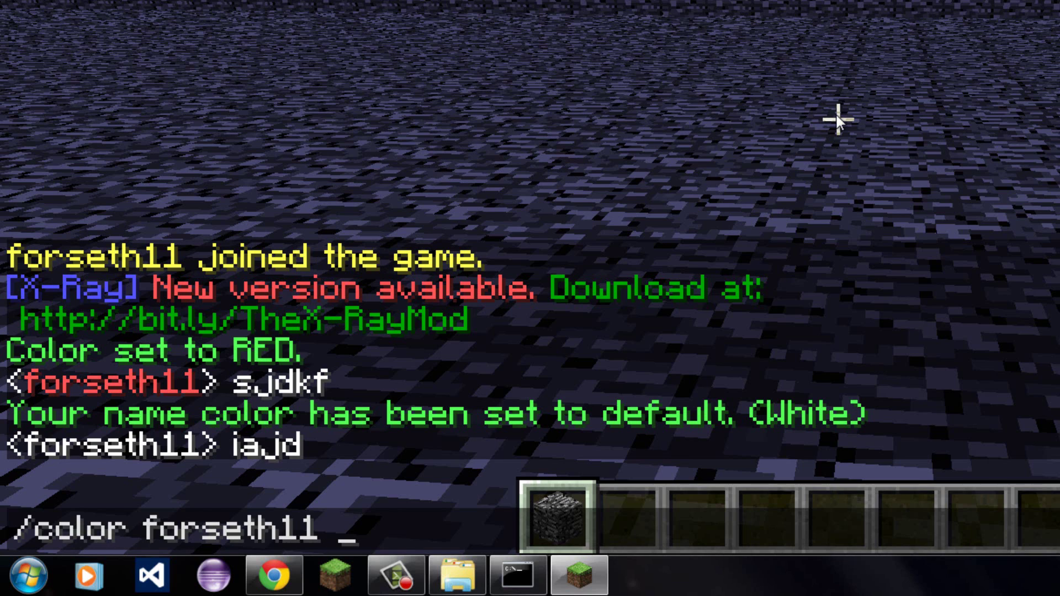
pyautogui.write('red')
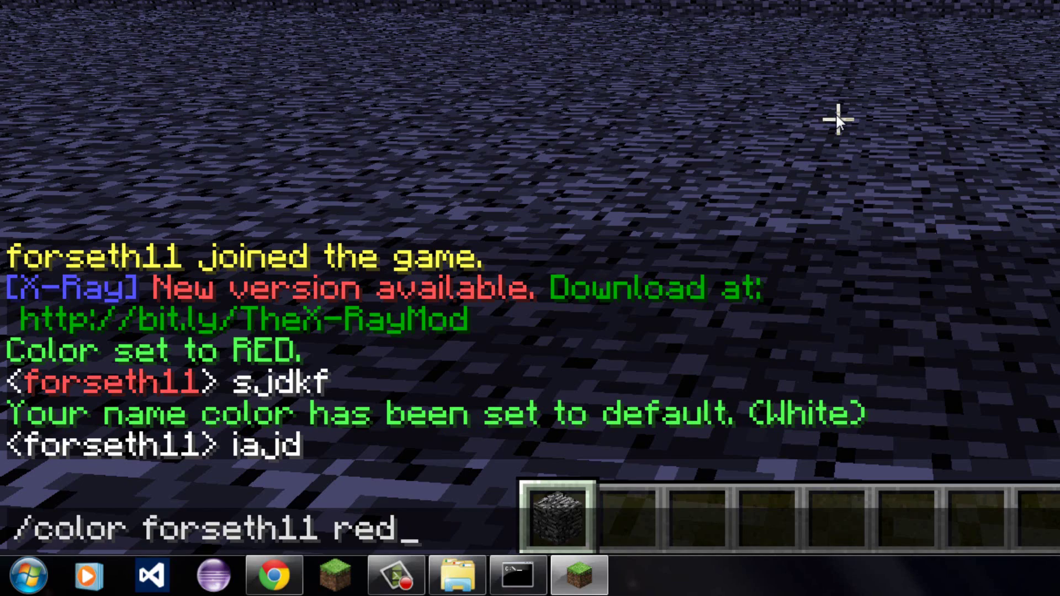
pyautogui.press('Return')
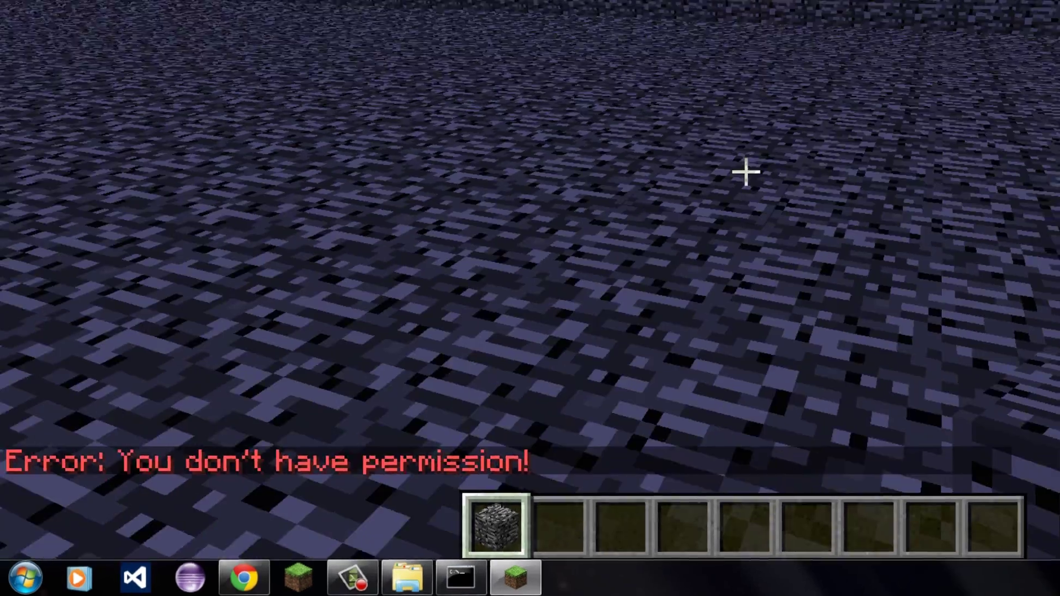
# Disconnect from the server and shut it down with the stop command.
pyautogui.press('Escape')
pyautogui.click(571, 389)
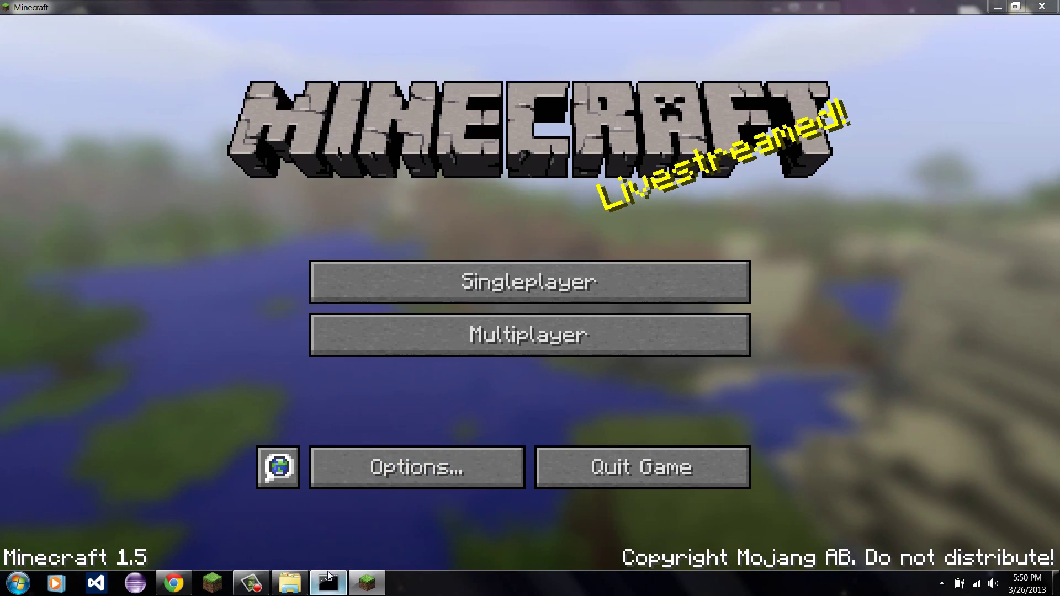
pyautogui.click(328, 580)
pyautogui.write('stop')
pyautogui.press('Return')
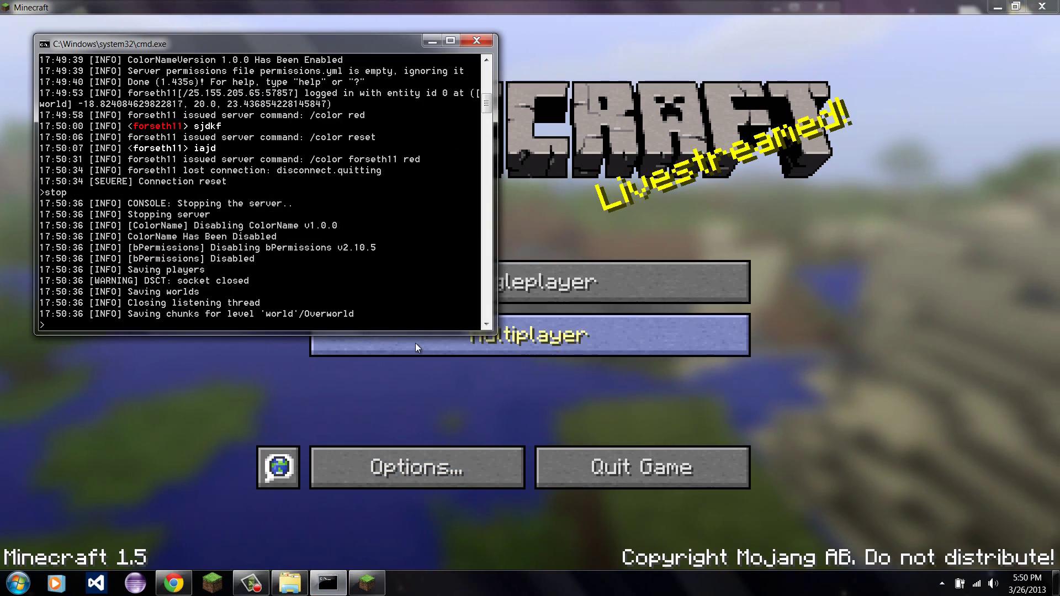
# Open the regenerated plugins > bPermissions > world folder in Explorer.
pyautogui.click(290, 583)
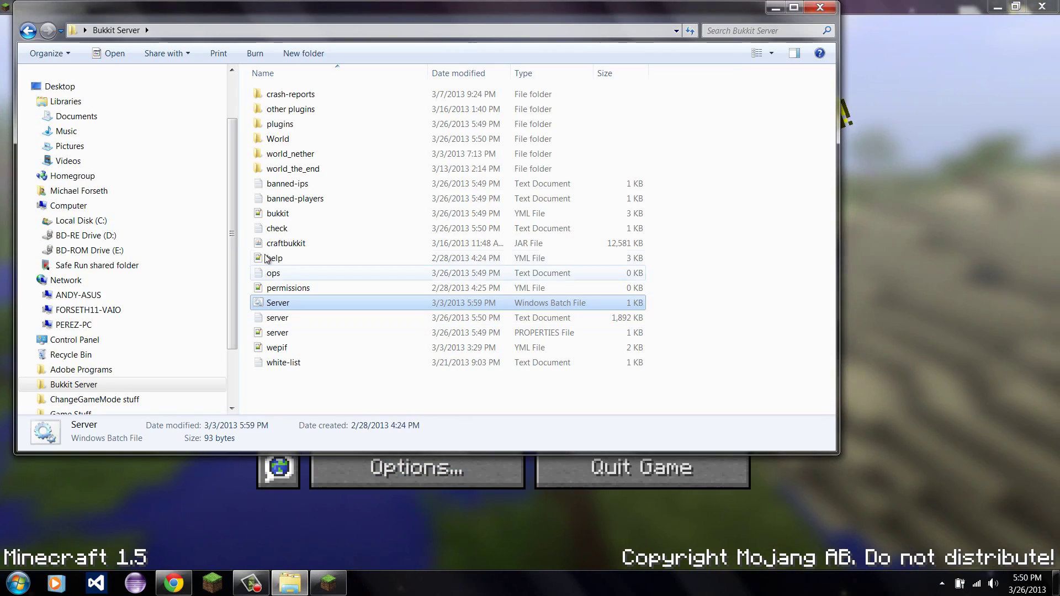
pyautogui.click(293, 126)
pyautogui.doubleClick(293, 126)
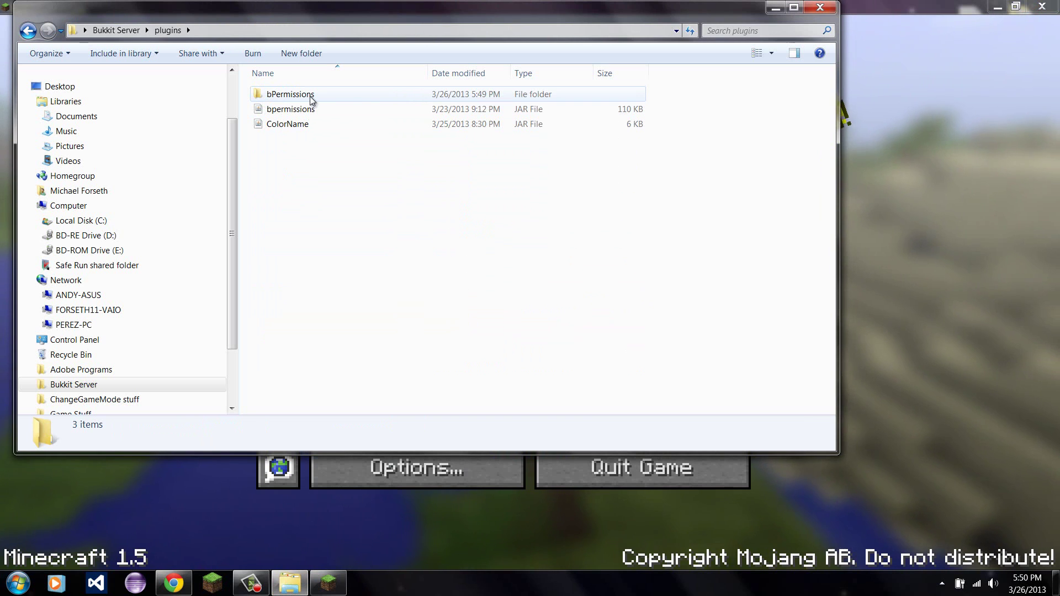
pyautogui.click(310, 97)
pyautogui.doubleClick(310, 97)
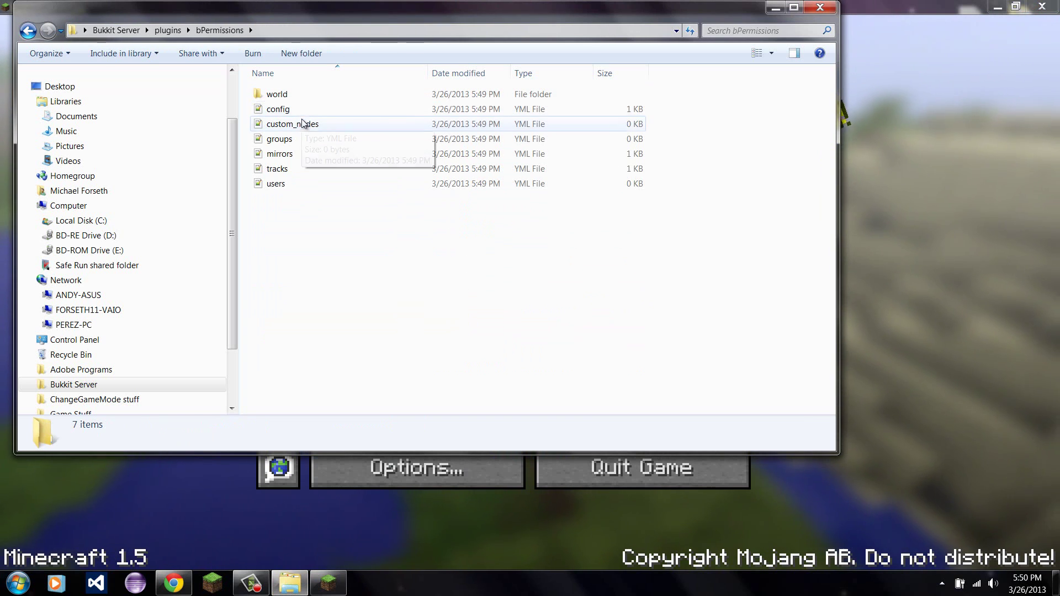
pyautogui.doubleClick(276, 95)
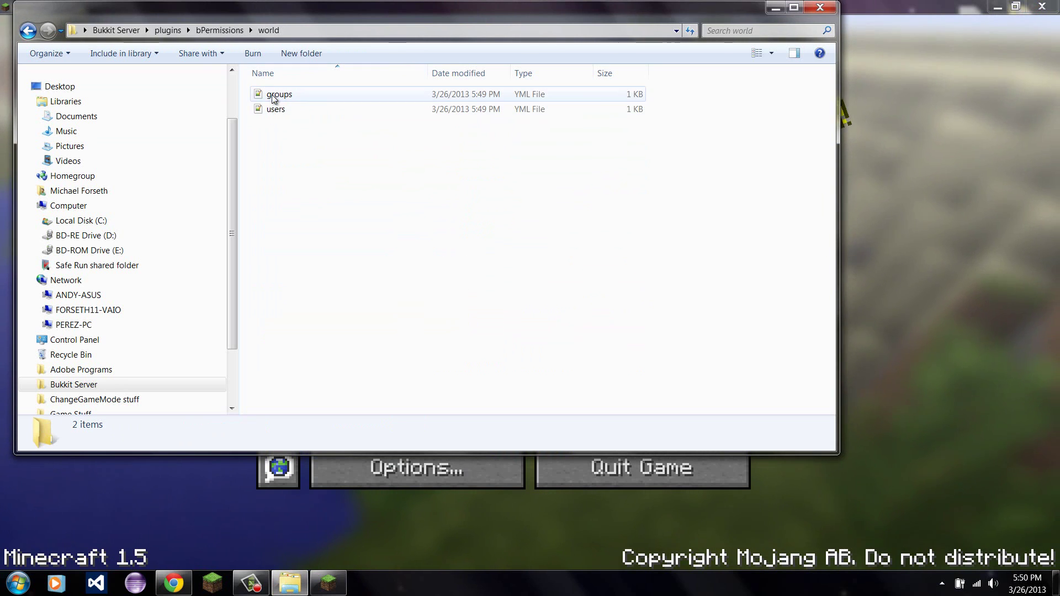
# In groups.yml, duplicate the default group block and rename the copy test.
pyautogui.doubleClick(274, 99)
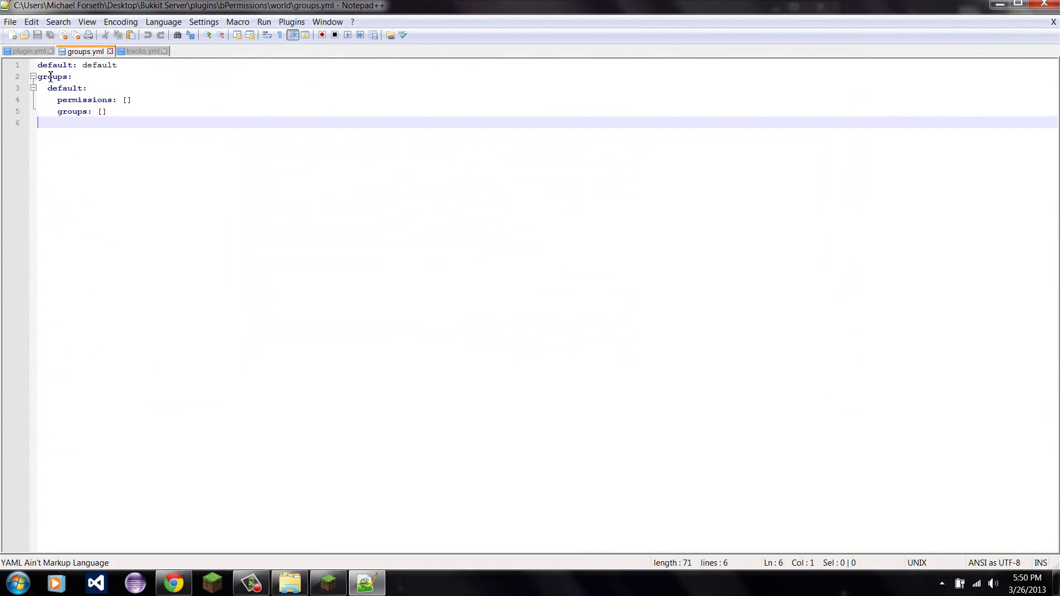
pyautogui.moveTo(107, 111); pyautogui.dragTo(49, 89)
pyautogui.hotkey('ctrl', 'c')
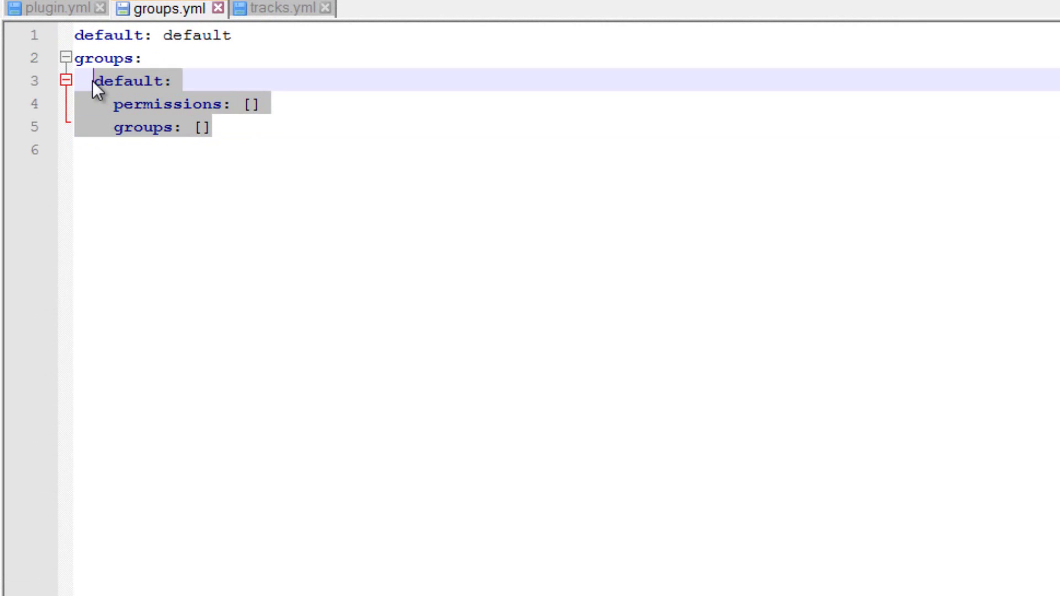
pyautogui.click(232, 127)
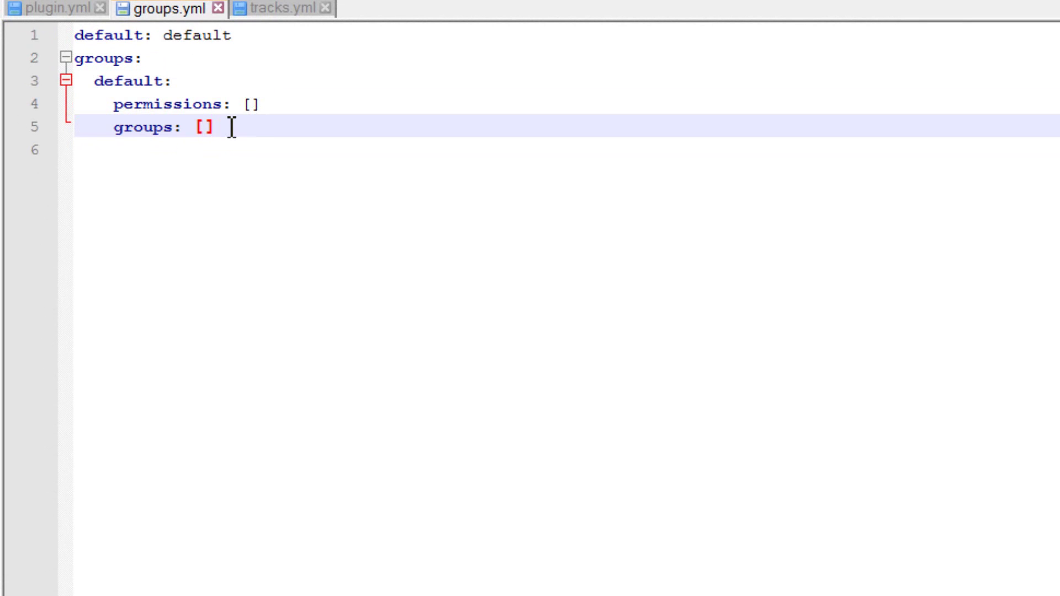
pyautogui.press('Return')
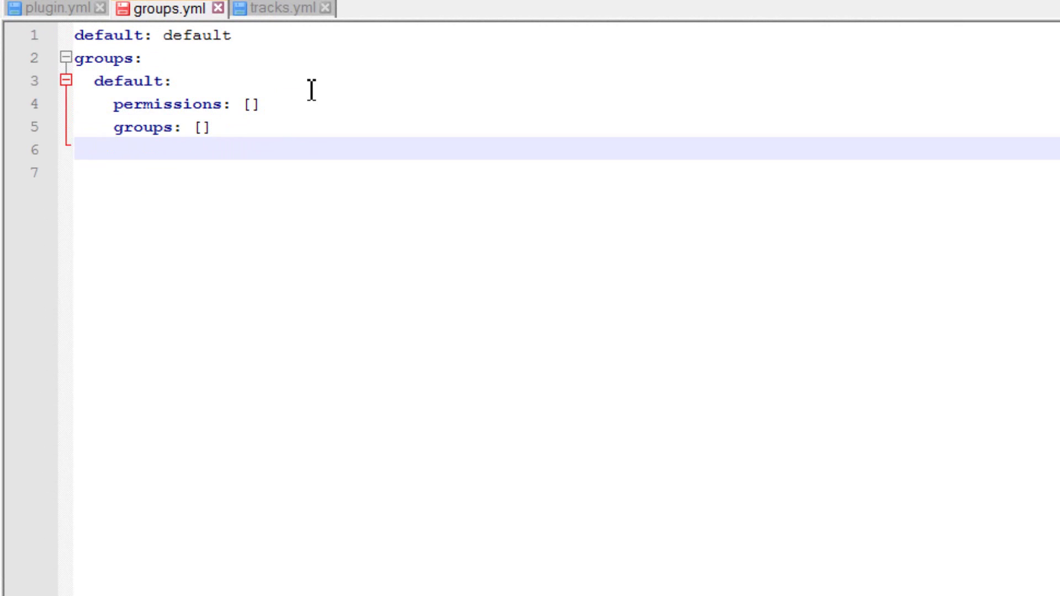
pyautogui.hotkey('ctrl', 'v')
pyautogui.click(163, 150)
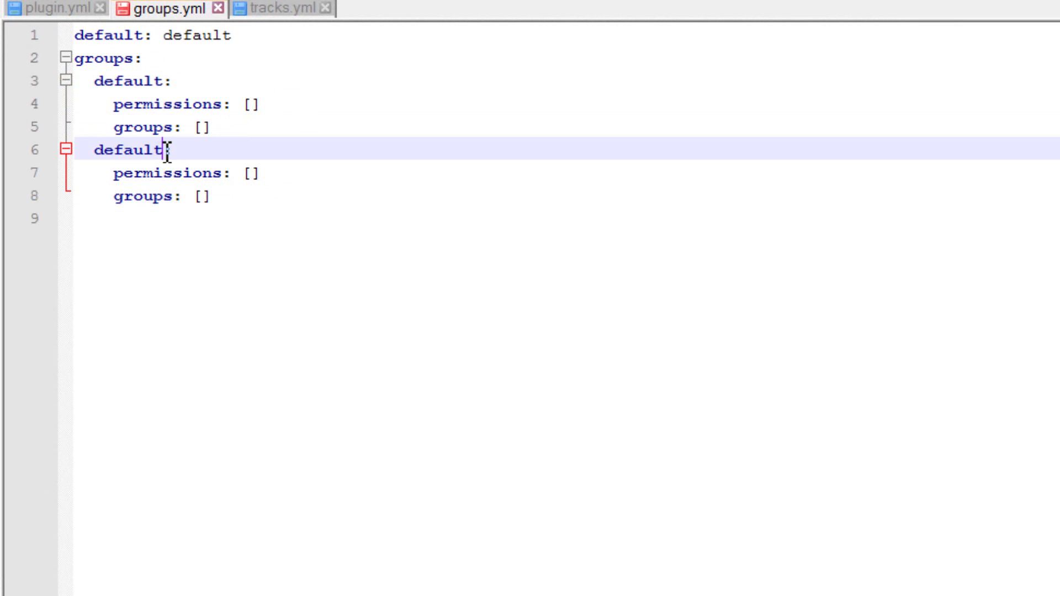
pyautogui.moveTo(167, 150); pyautogui.dragTo(95, 150)
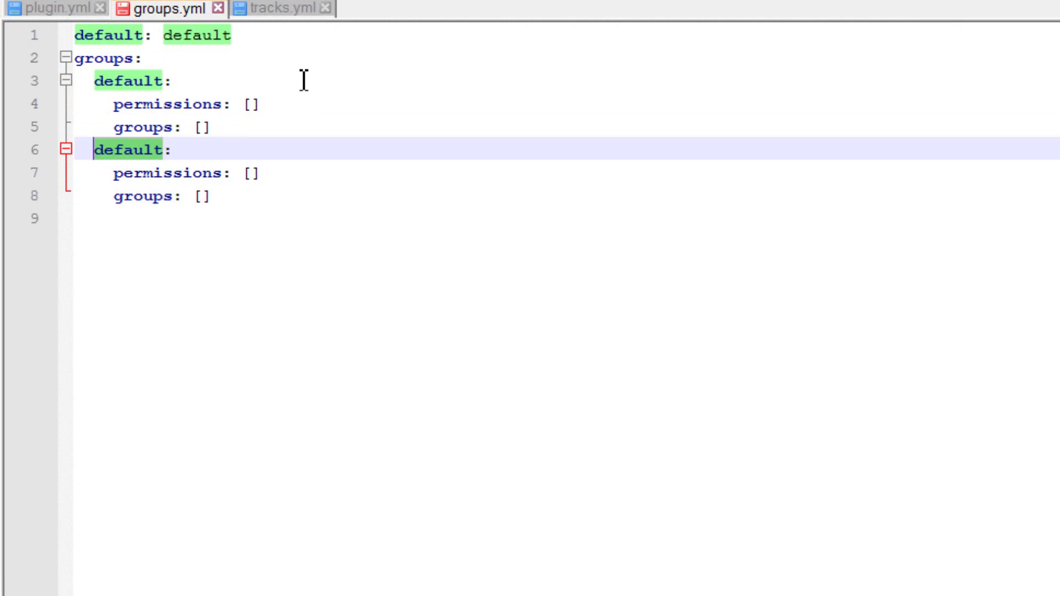
pyautogui.write('t')
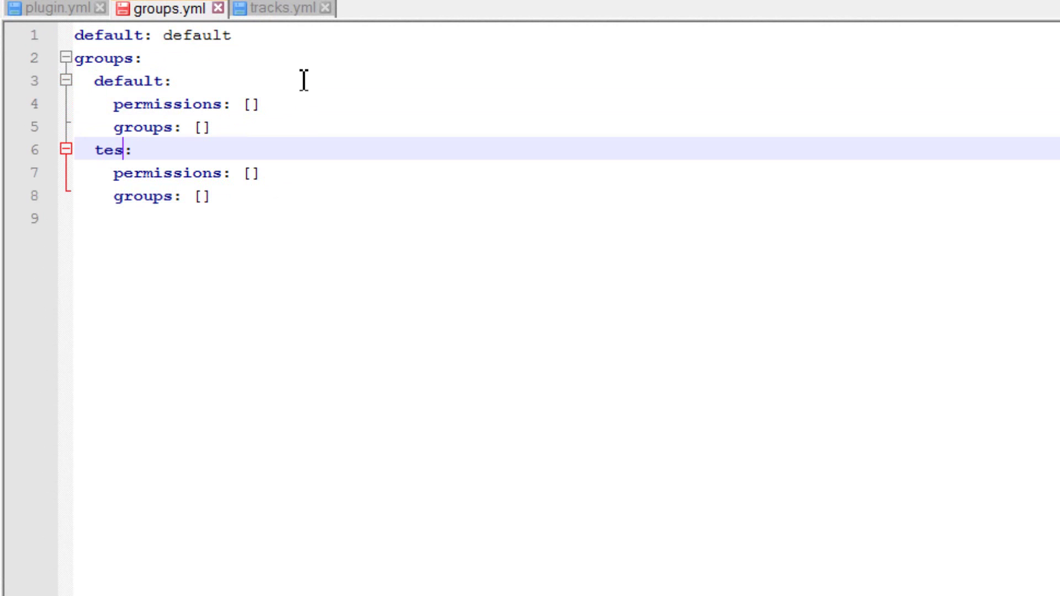
pyautogui.write('est')
# Give the test group ucc.colorname.admin permission, make it inherit default, and save.
pyautogui.click(251, 173)
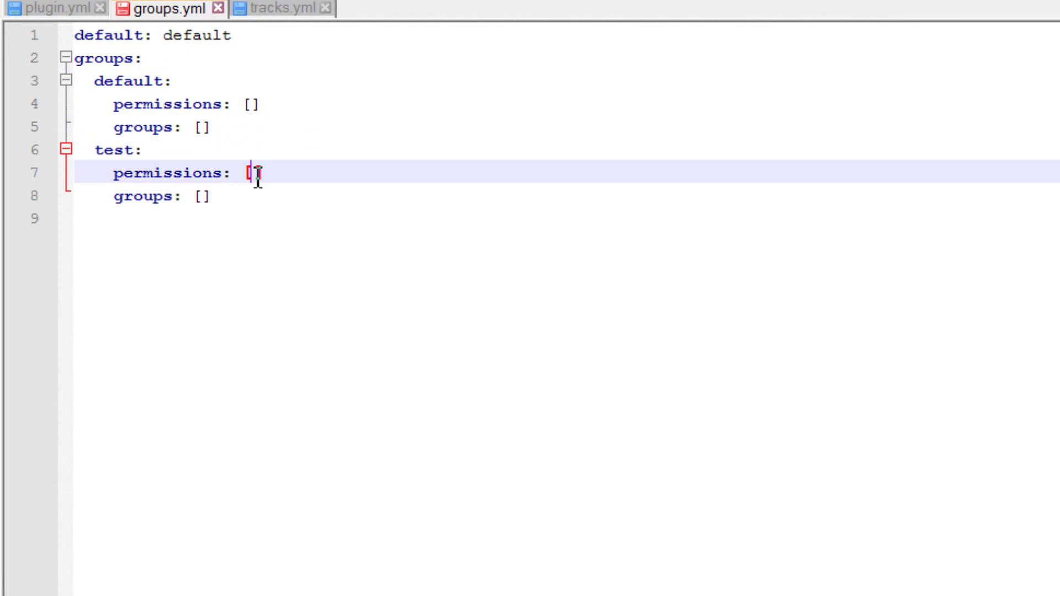
pyautogui.click(61, 6)
pyautogui.moveTo(282, 356); pyautogui.dragTo(97, 353)
pyautogui.hotkey('ctrl', 'c')
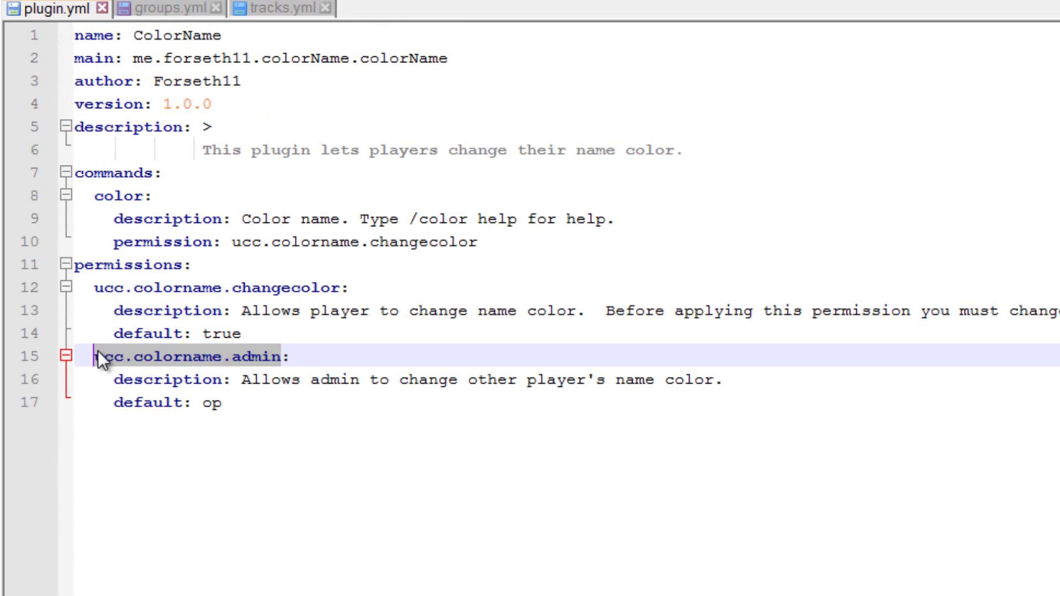
pyautogui.click(177, 7)
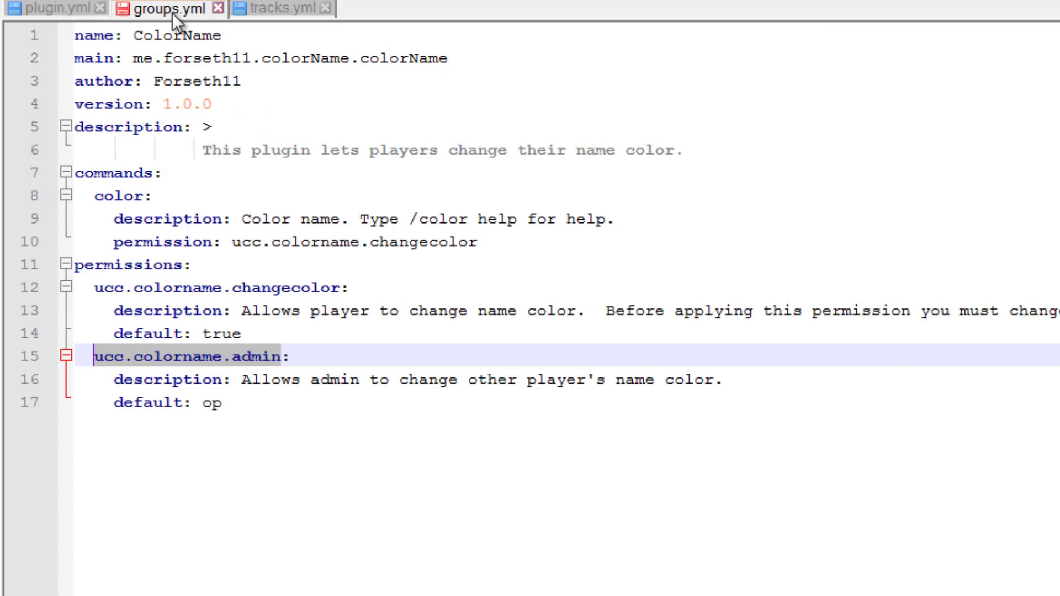
pyautogui.click(247, 173)
pyautogui.hotkey('ctrl', 'v')
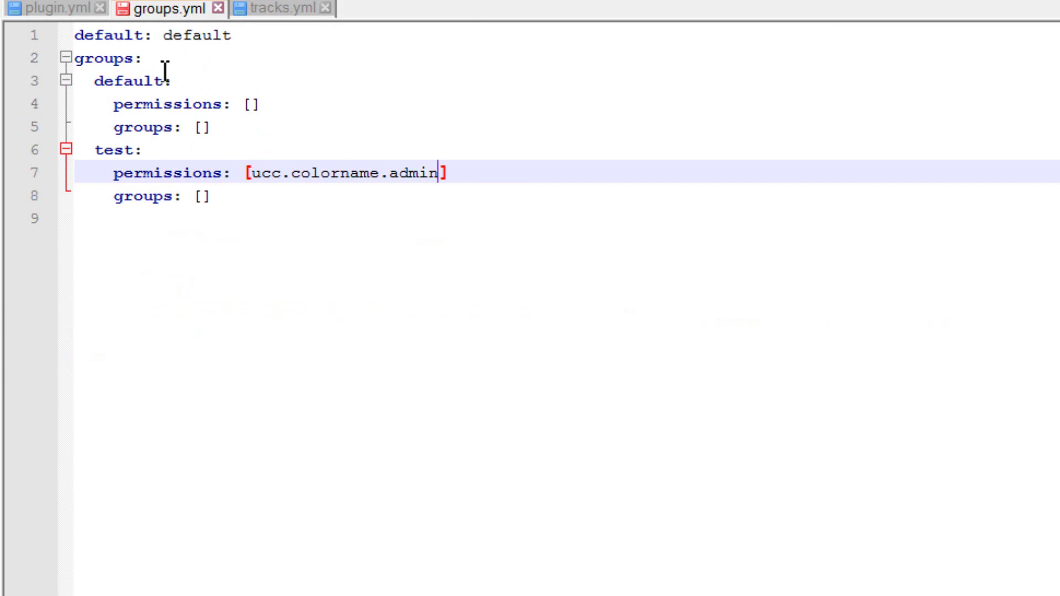
pyautogui.click(203, 196)
pyautogui.write('d')
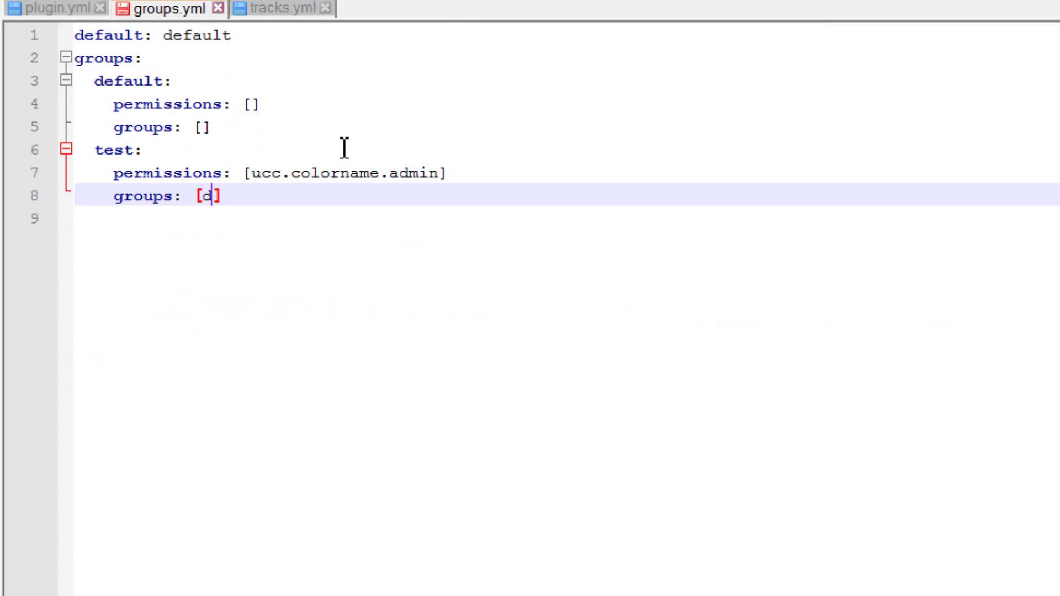
pyautogui.write('efaul')
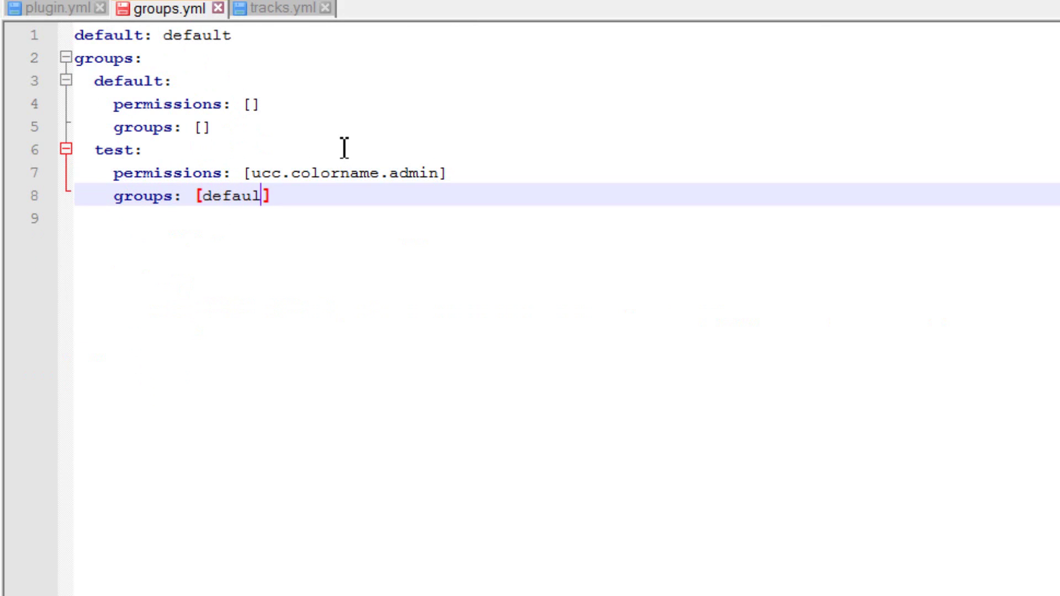
pyautogui.write('t')
pyautogui.click(331, 200)
pyautogui.hotkey('ctrl', 's')
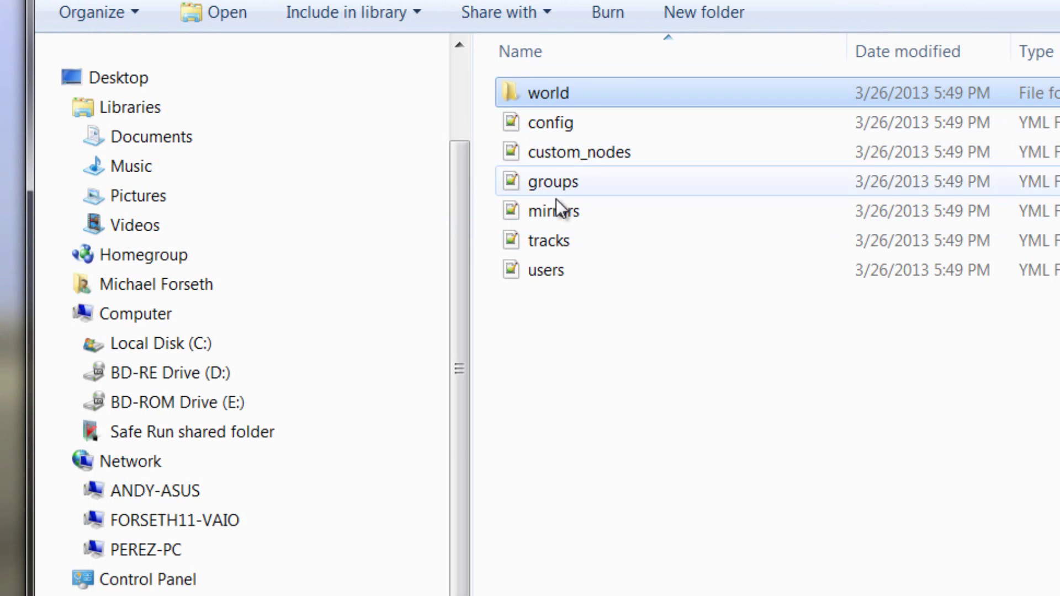
# Add '- test' after '- default' in the default track of tracks.yml.
pyautogui.doubleClick(566, 239)
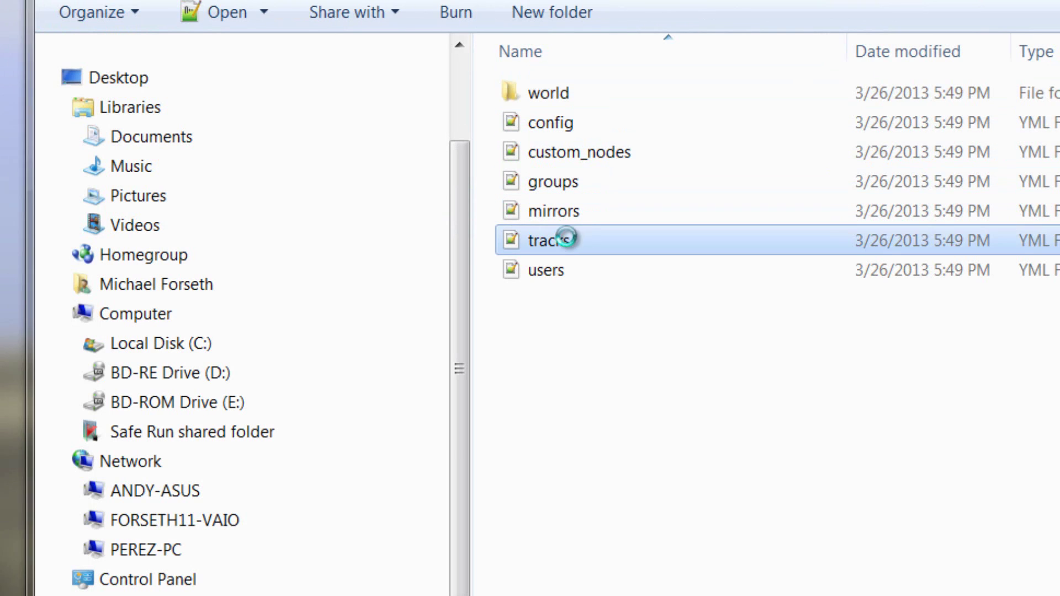
pyautogui.click(185, 65)
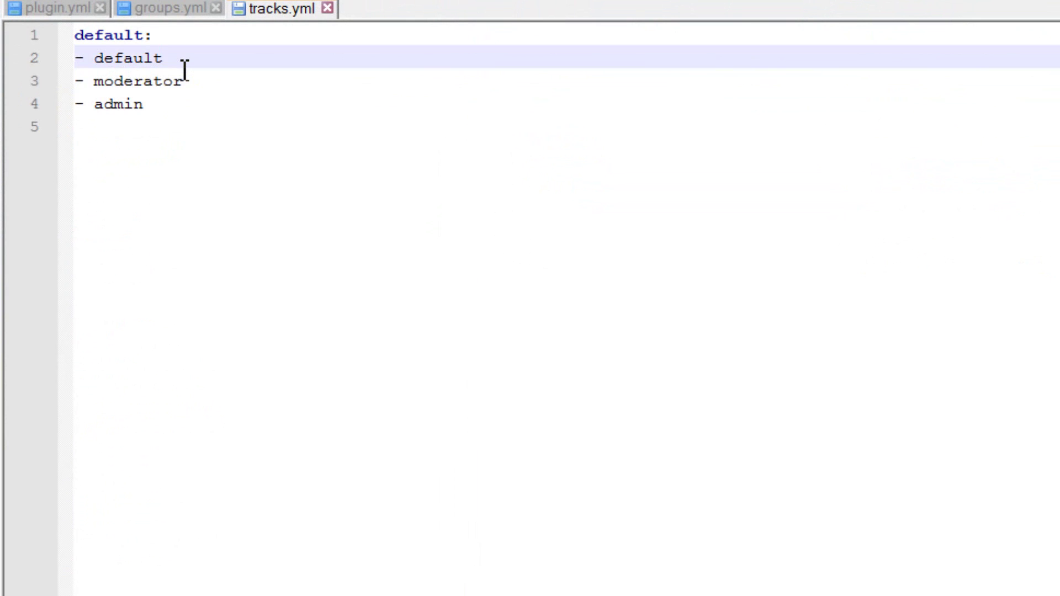
pyautogui.press('Return')
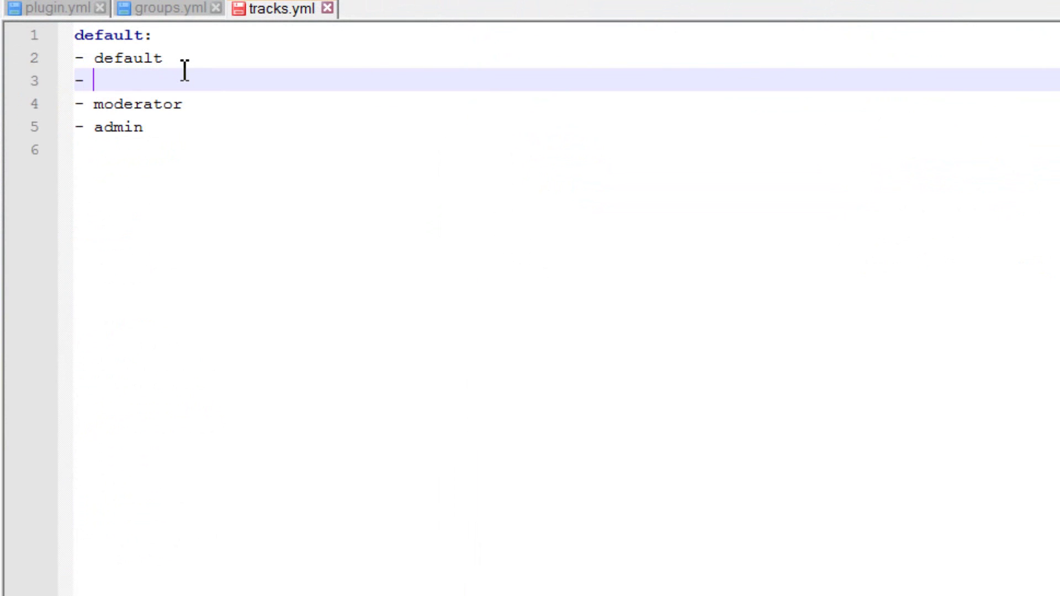
pyautogui.write('- test')
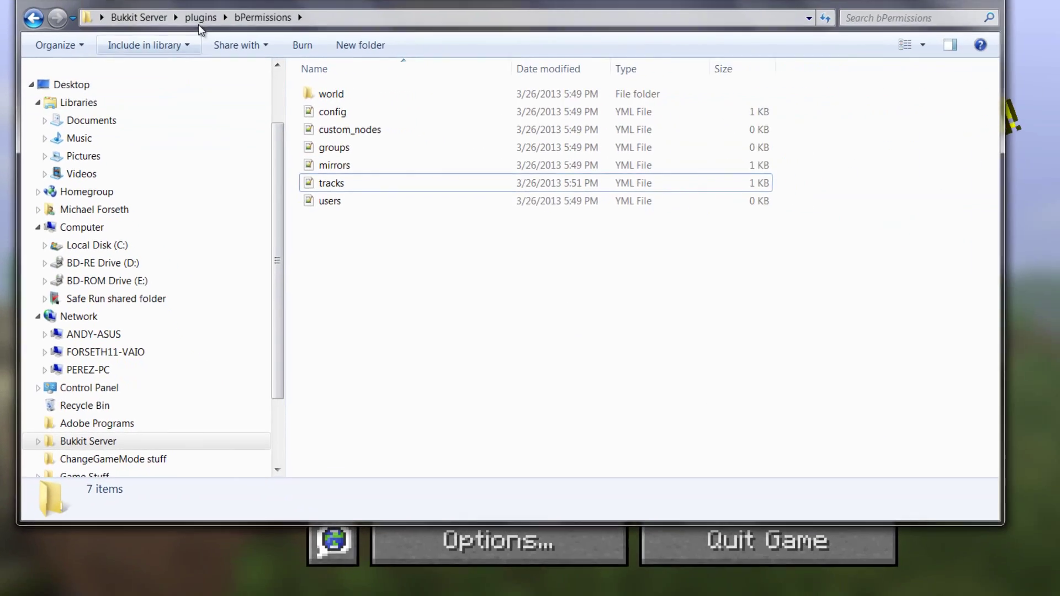
# Restart the server with Server.bat and rejoin My server in Minecraft.
pyautogui.click(199, 25)
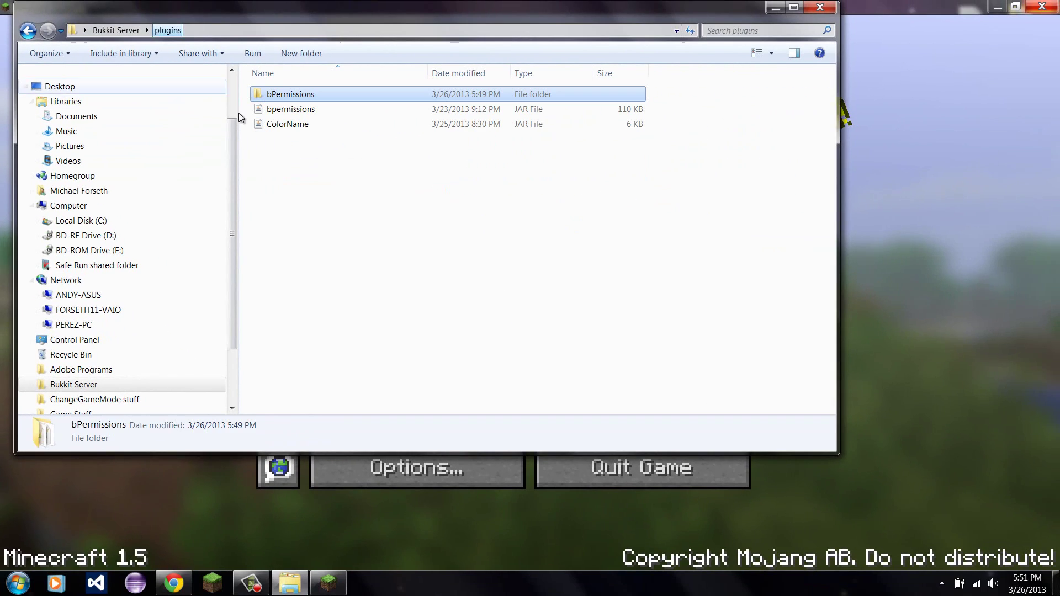
pyautogui.click(126, 31)
pyautogui.doubleClick(277, 303)
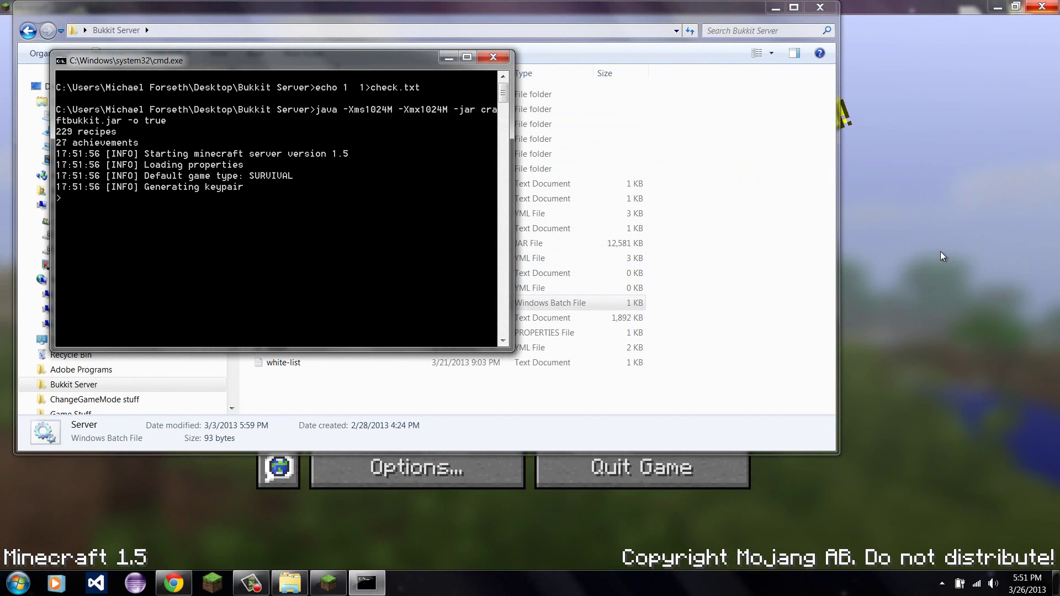
pyautogui.click(896, 257)
pyautogui.click(524, 333)
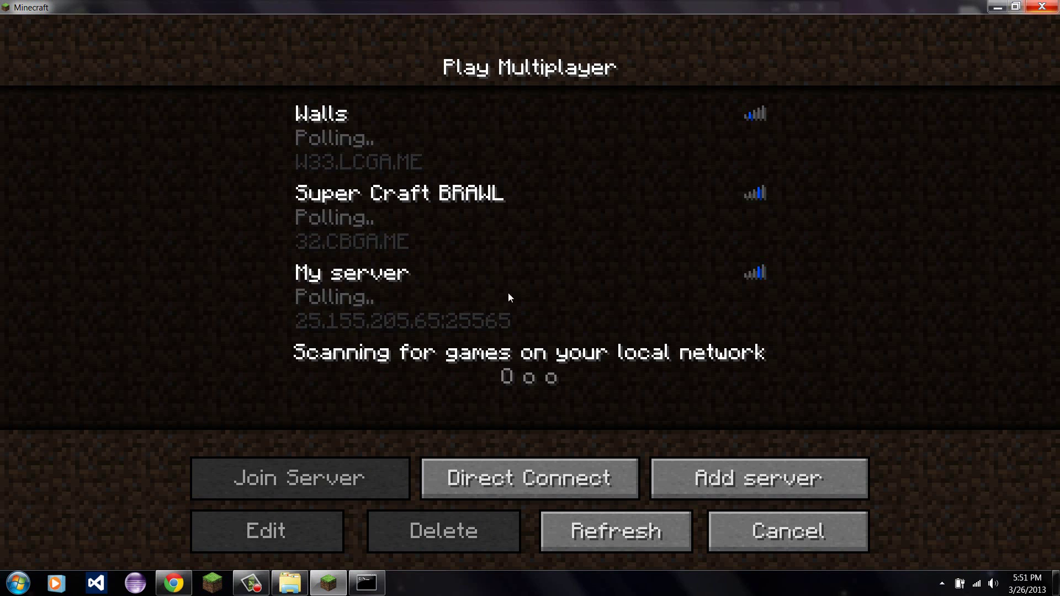
pyautogui.click(442, 282)
pyautogui.click(340, 462)
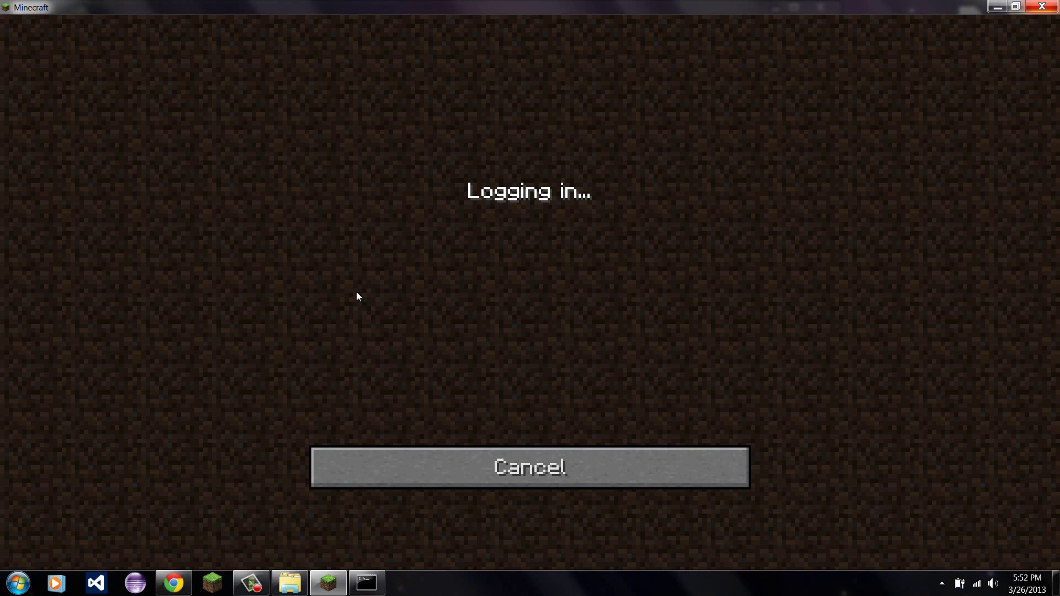
pyautogui.press('/')
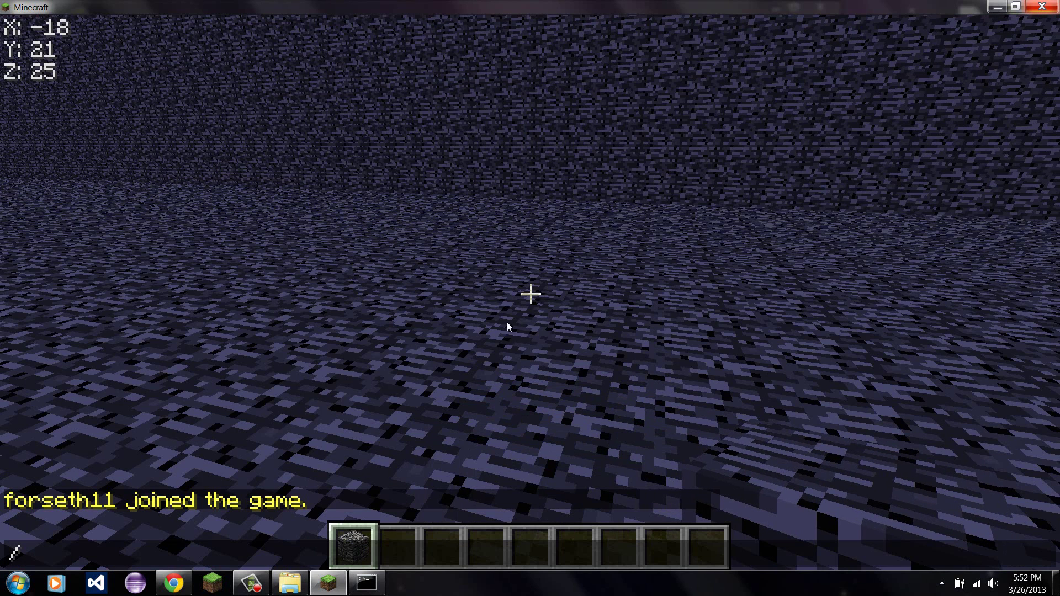
# Run promote on the player in the server console, then return to Minecraft.
pyautogui.click(366, 583)
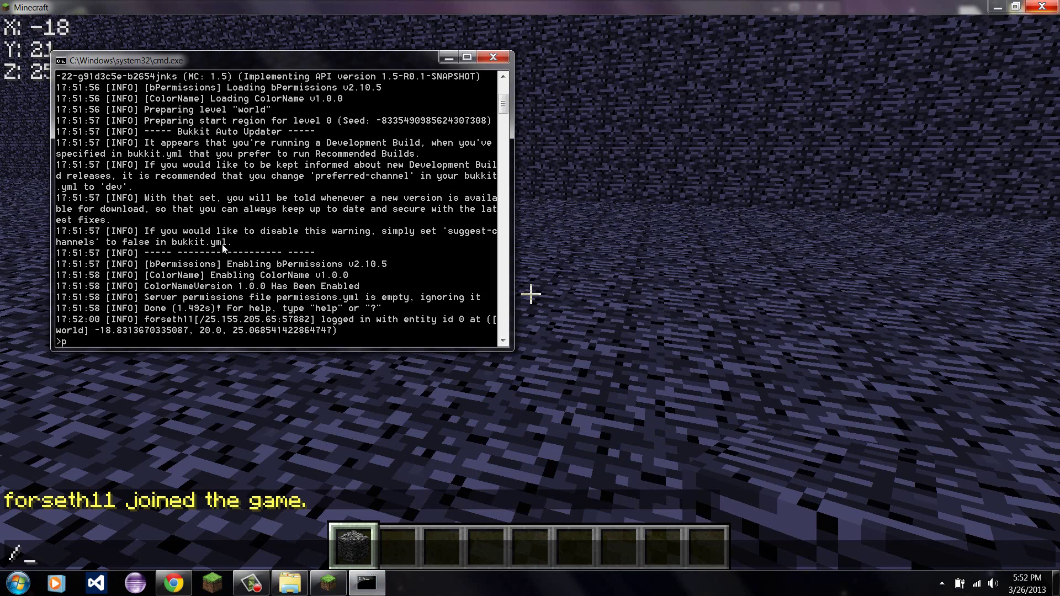
pyautogui.write('promote forseth')
pyautogui.press('BackSpace')
pyautogui.press('Return')
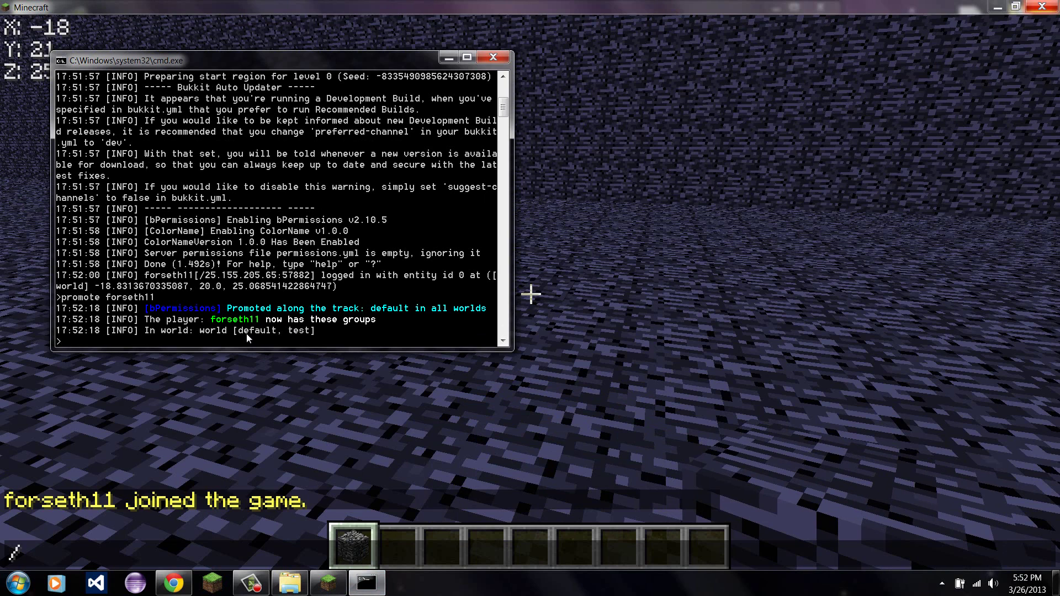
pyautogui.click(319, 453)
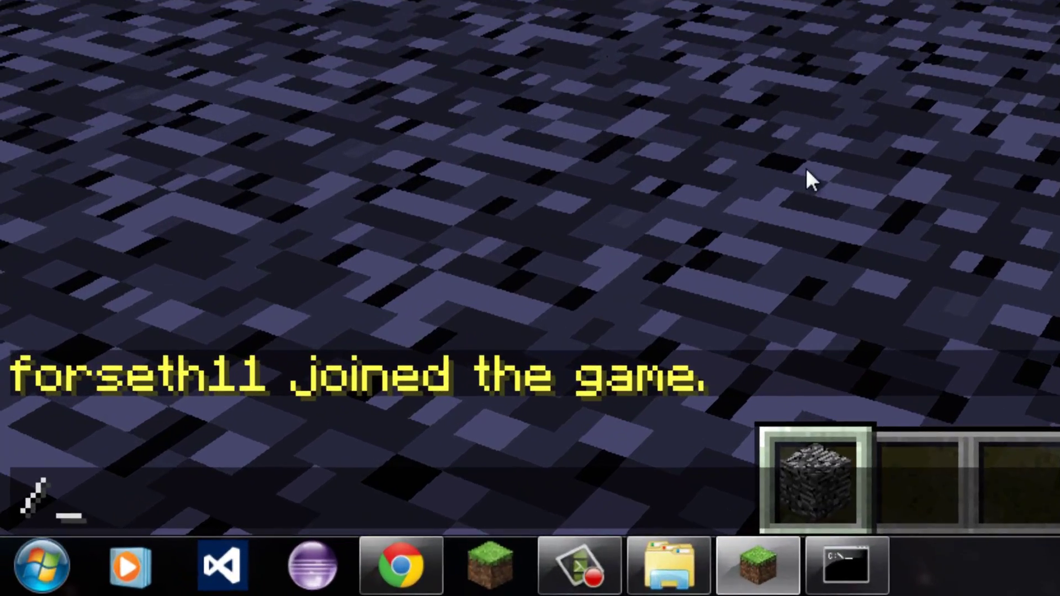
# Run /color with the player's name and red, then reopen chat to read the confirmation.
pyautogui.write('co')
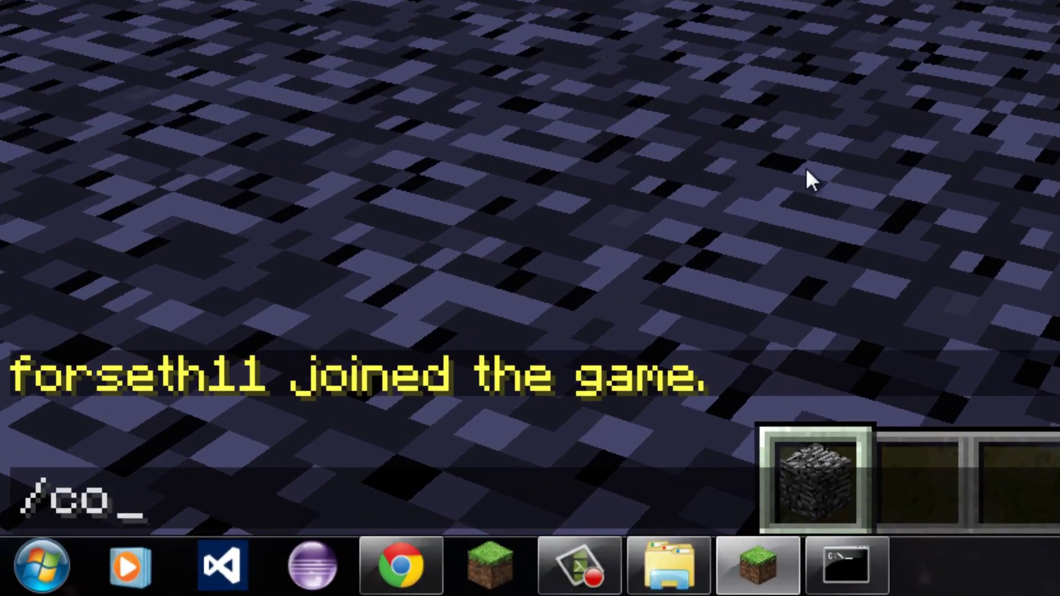
pyautogui.write('lor')
pyautogui.press('Tab')
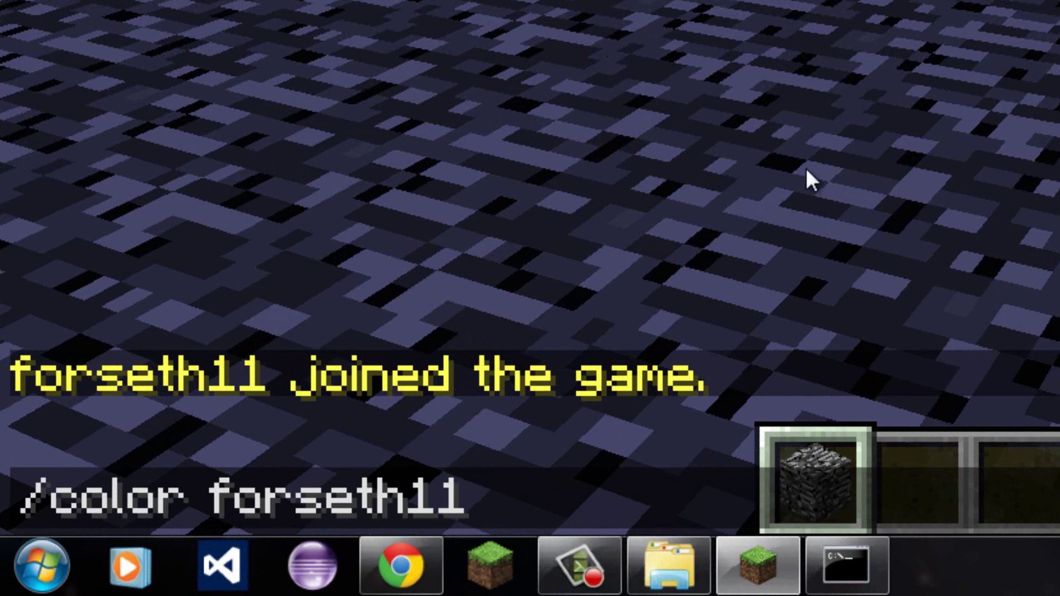
pyautogui.write('red')
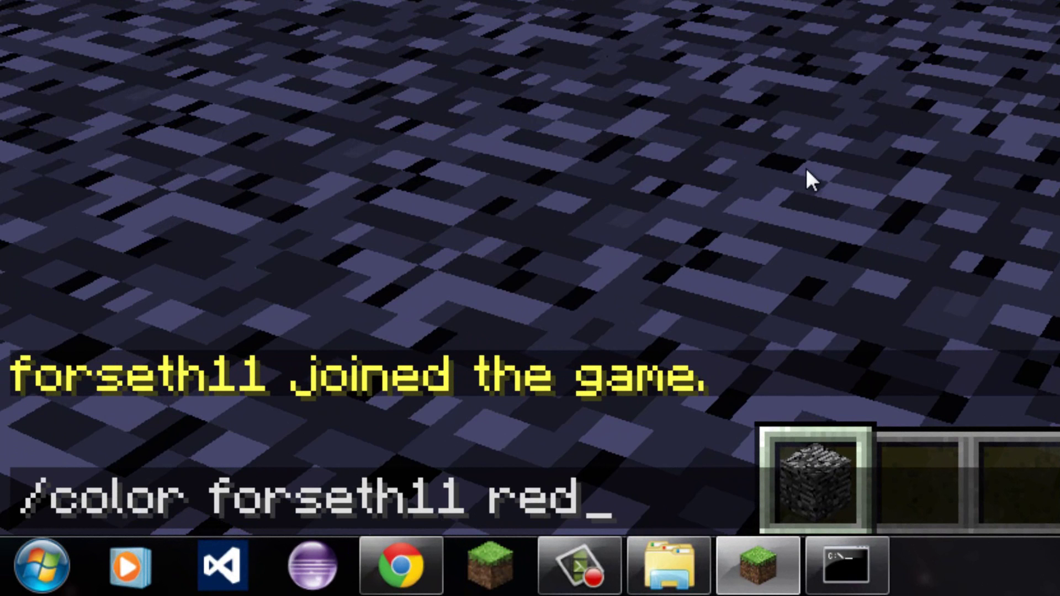
pyautogui.press('Return')
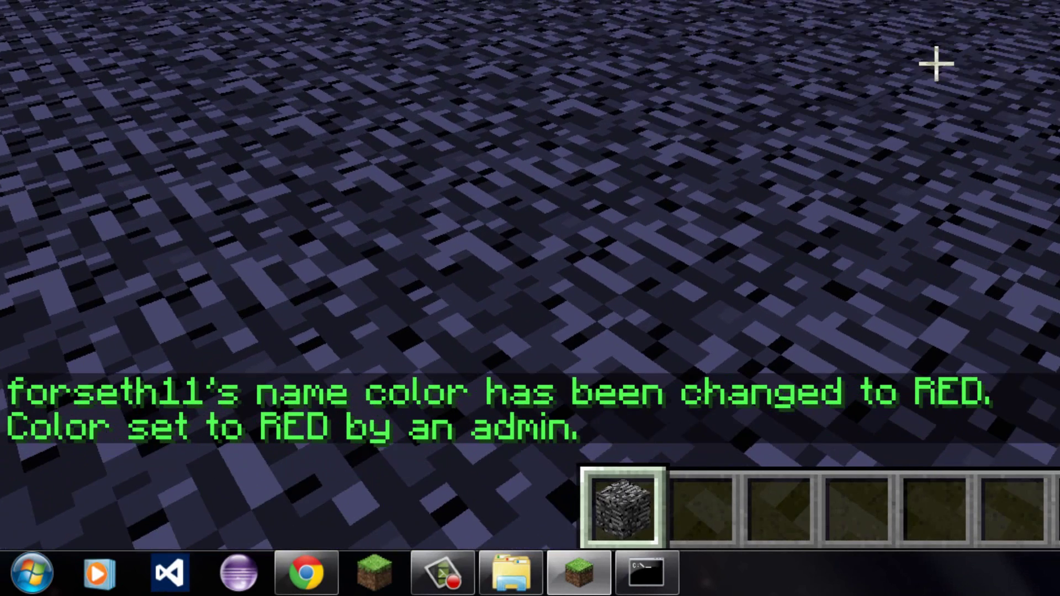
pyautogui.press('t')
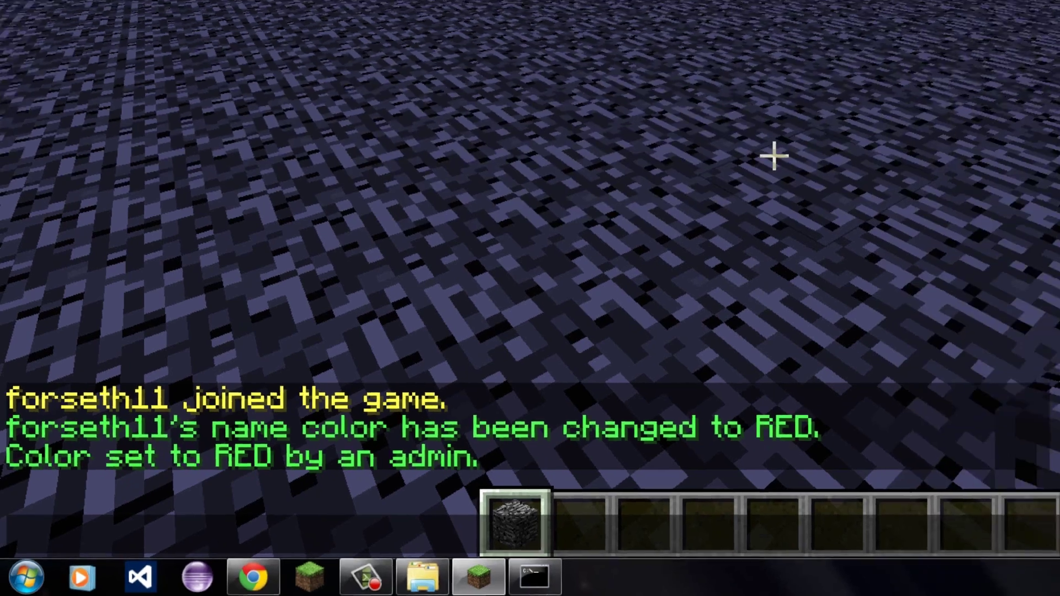
# Disconnect from the Minecraft server back to the title screen.
pyautogui.press('Escape')
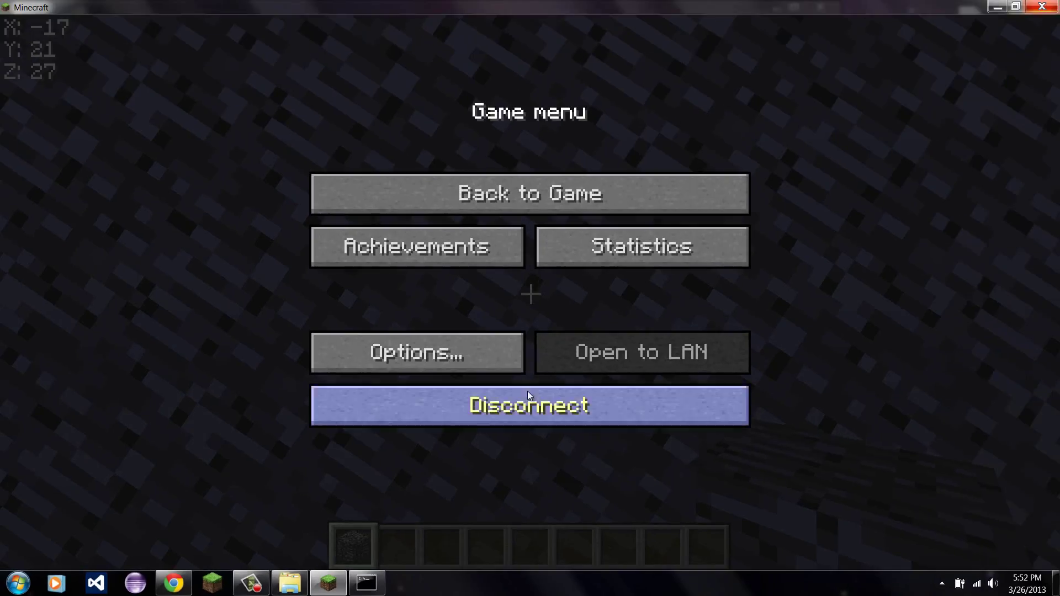
pyautogui.press('Escape')
pyautogui.press('Escape')
pyautogui.click(514, 406)
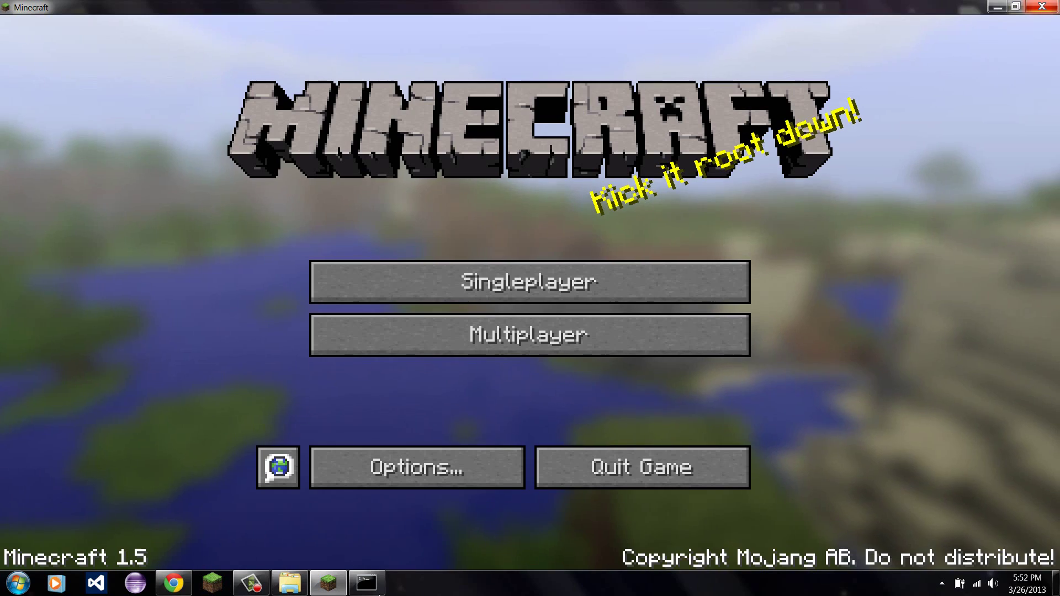
# Shut down the Bukkit server with 'stop' and open its plugins folder.
pyautogui.click(379, 589)
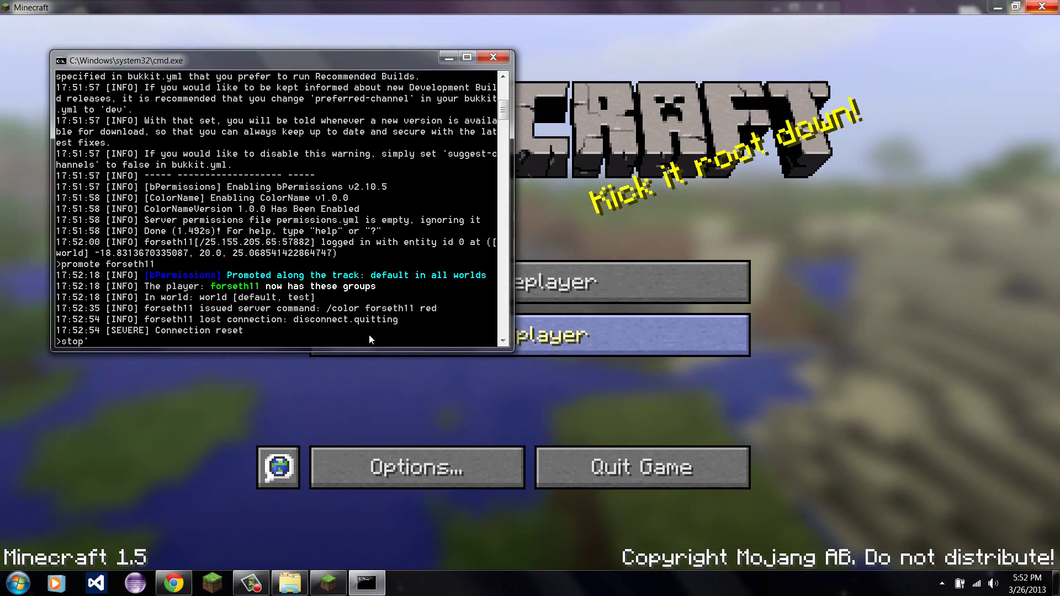
pyautogui.write('stop')
pyautogui.press('Return')
pyautogui.click(289, 583)
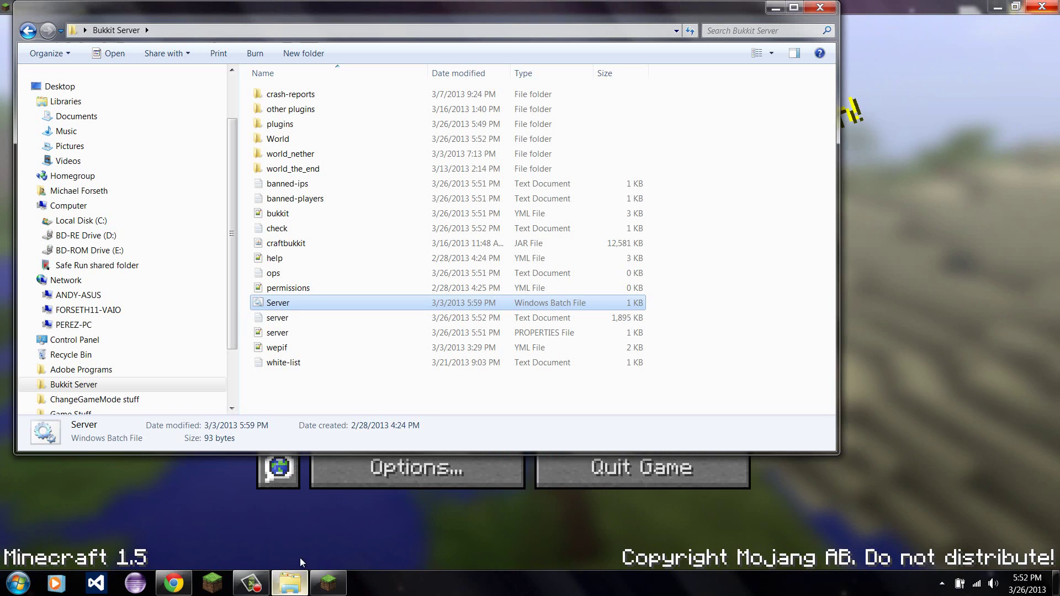
pyautogui.doubleClick(309, 125)
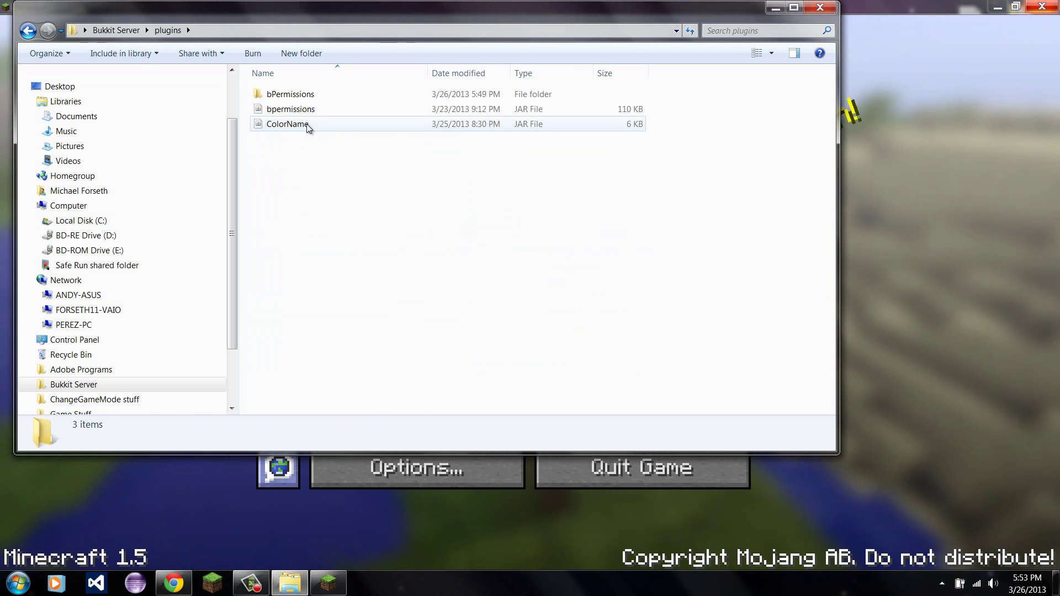
# Open ColorName.jar as an archive in WinRAR and dismiss the licence reminder.
pyautogui.rightClick(307, 132)
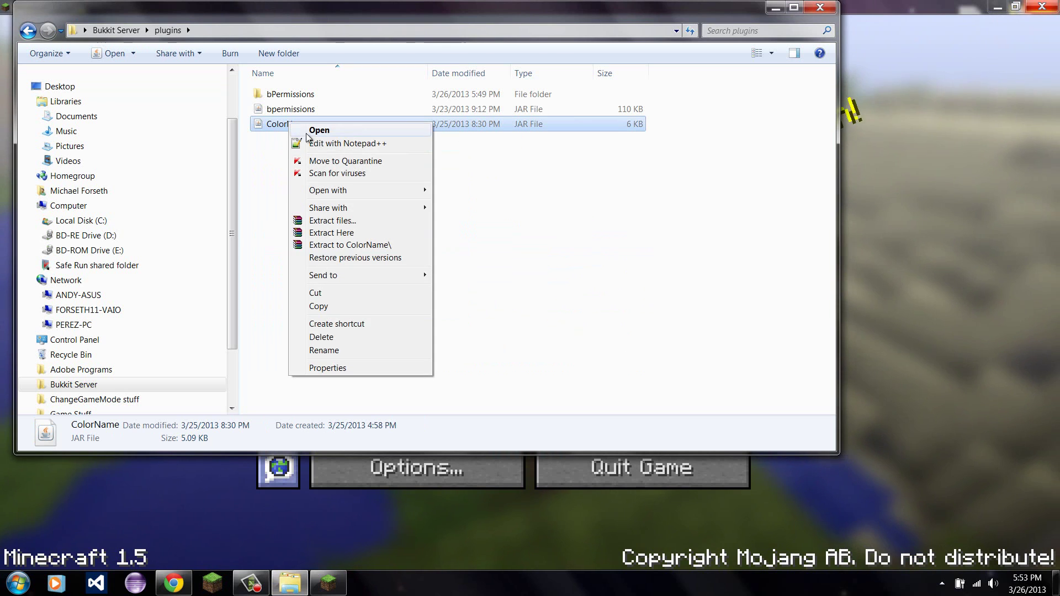
pyautogui.click(286, 131)
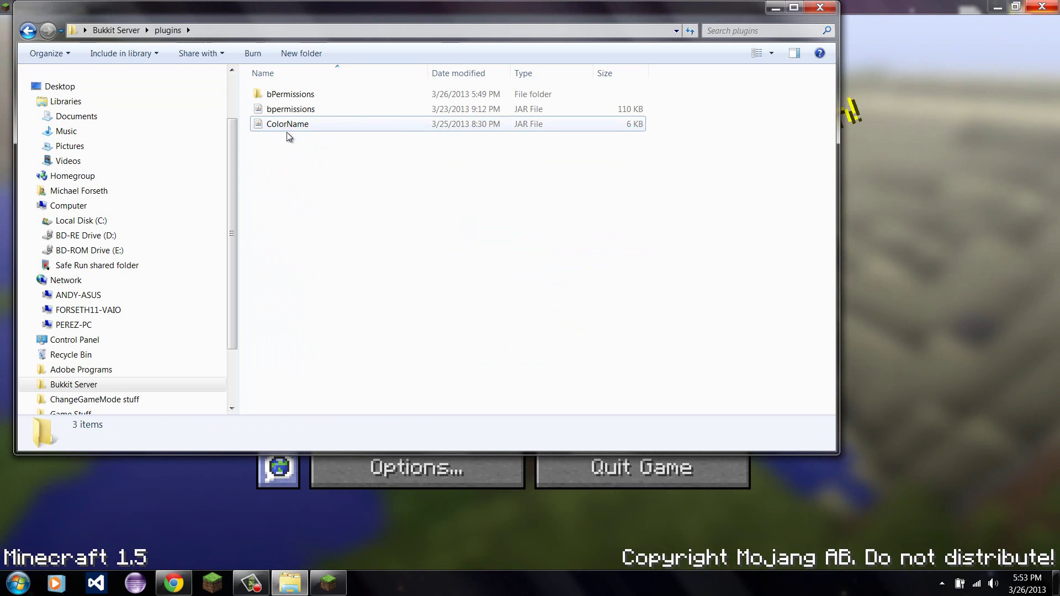
pyautogui.moveTo(330, 70); pyautogui.dragTo(284, 141)
pyautogui.rightClick(291, 124)
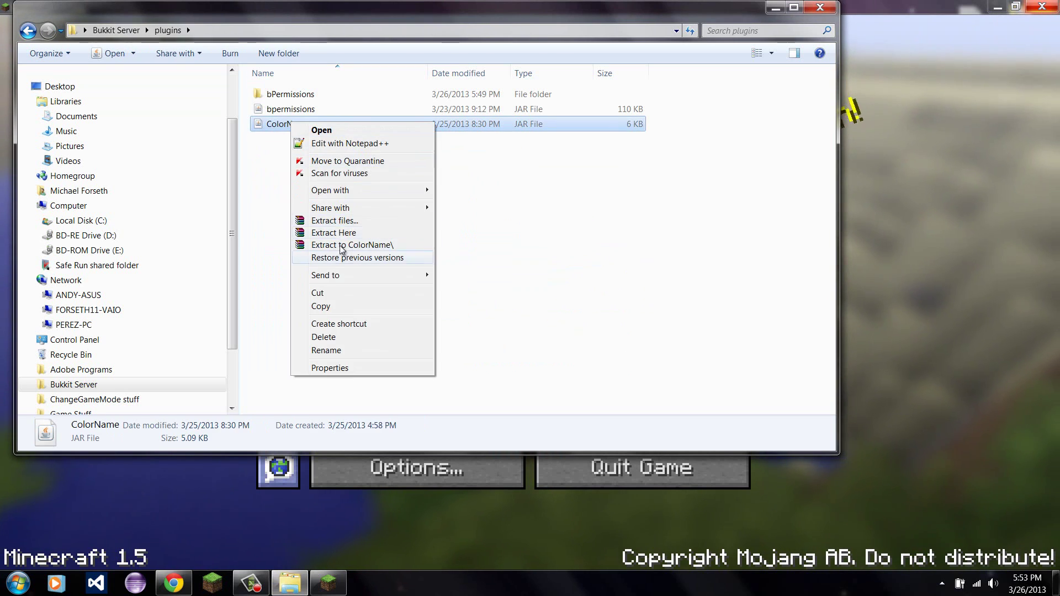
pyautogui.moveTo(364, 190)
pyautogui.click(460, 205)
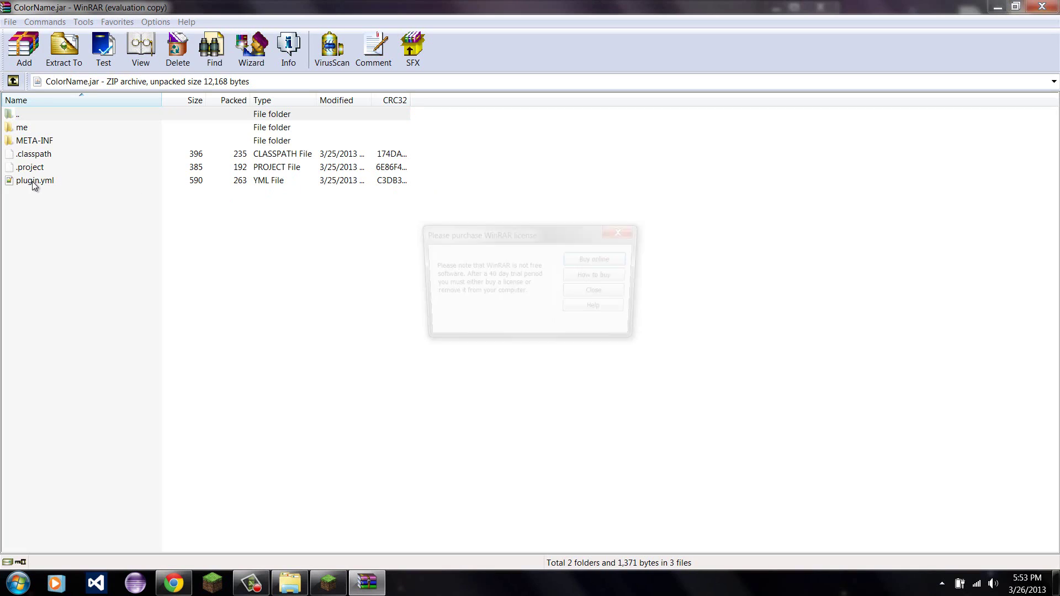
pyautogui.click(632, 227)
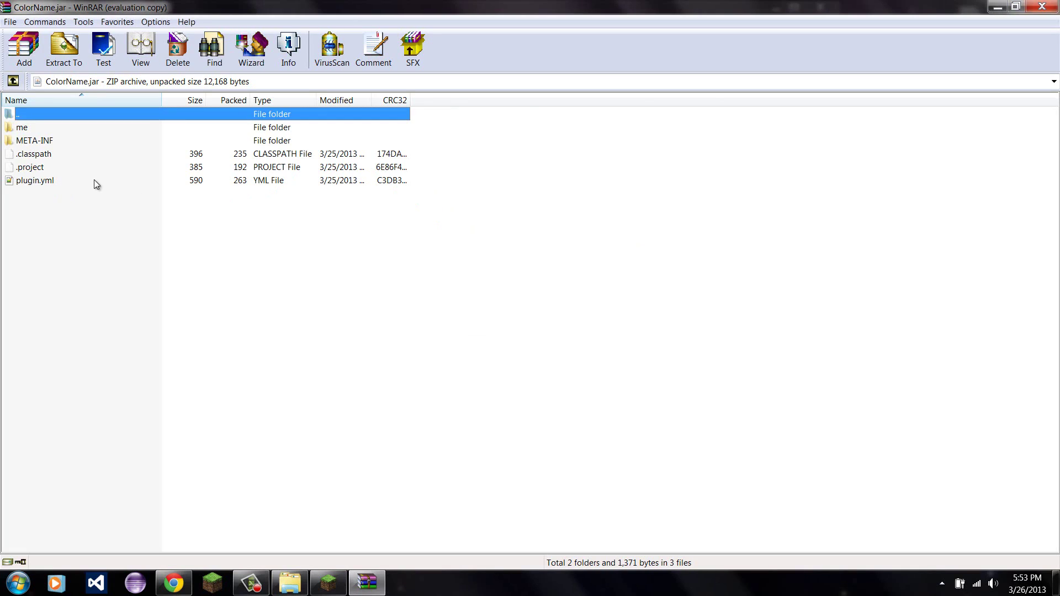
# Open plugin.yml from the archive and locate its permissions section.
pyautogui.doubleClick(49, 183)
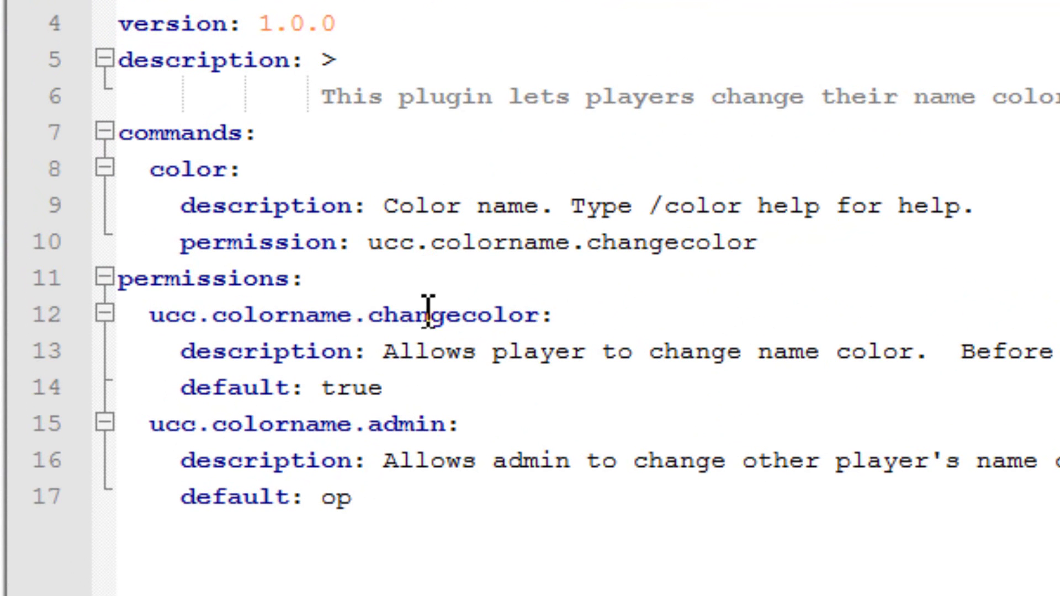
pyautogui.click(129, 295)
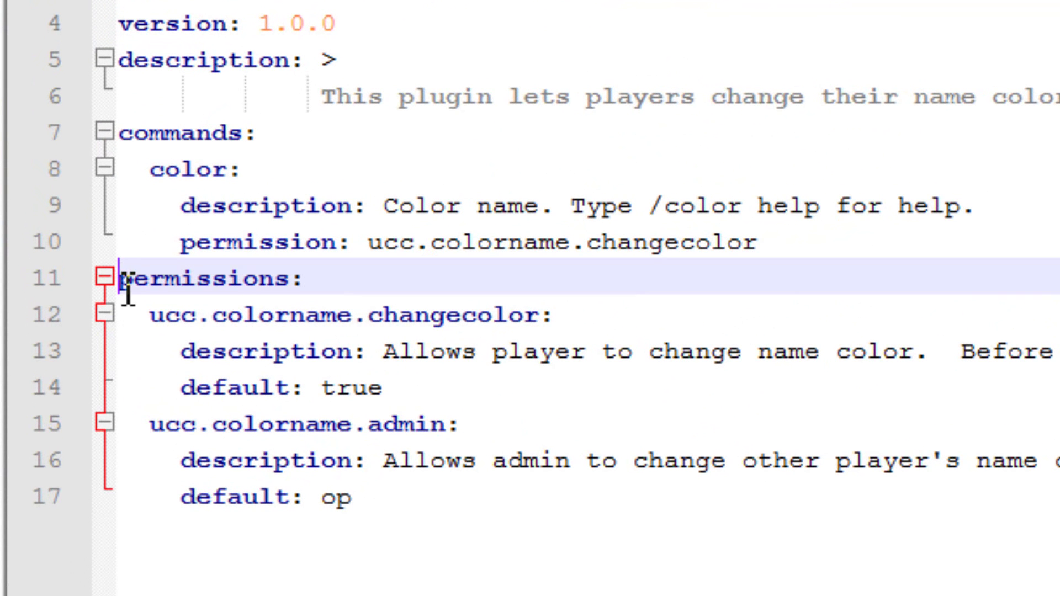
pyautogui.moveTo(128, 295); pyautogui.dragTo(345, 285)
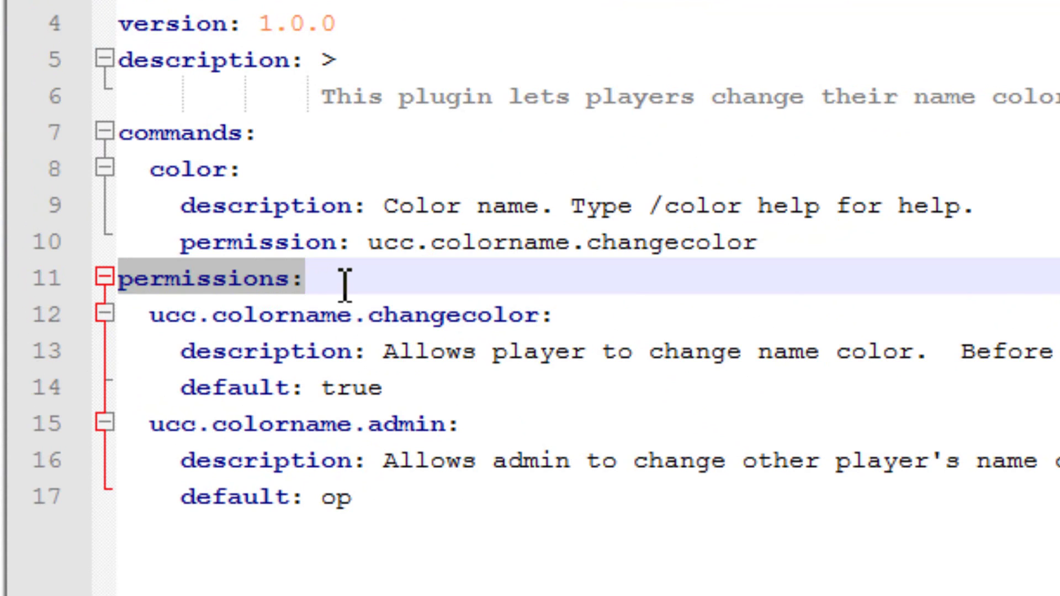
pyautogui.click(346, 284)
# Edit the default value on line 14 of the ucc.colorname.changecolor permission.
pyautogui.moveTo(151, 313); pyautogui.dragTo(164, 314)
pyautogui.moveTo(239, 334); pyautogui.dragTo(612, 323)
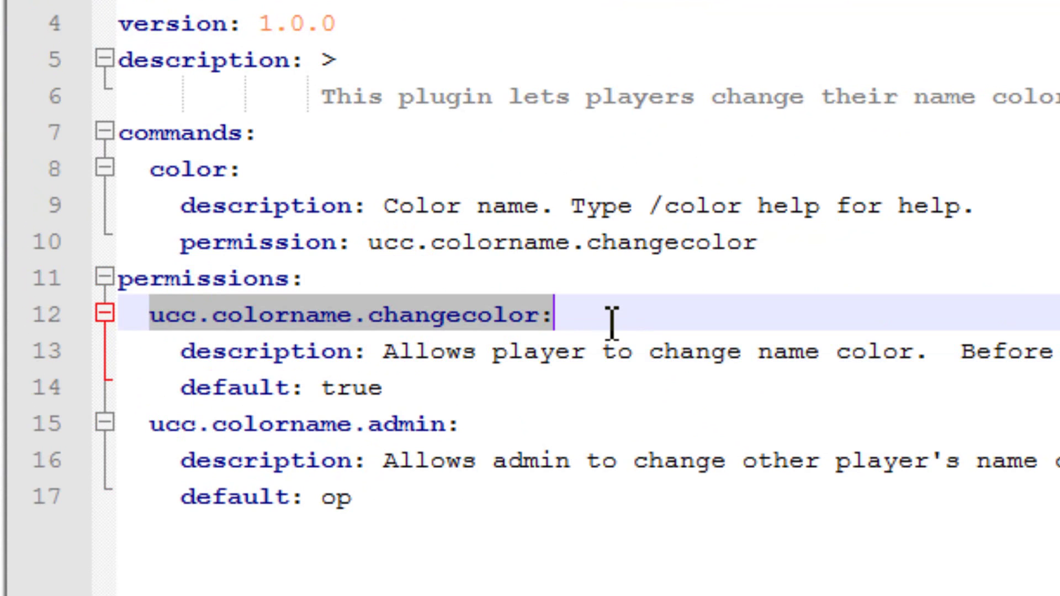
pyautogui.click(611, 322)
pyautogui.moveTo(147, 319); pyautogui.dragTo(450, 395)
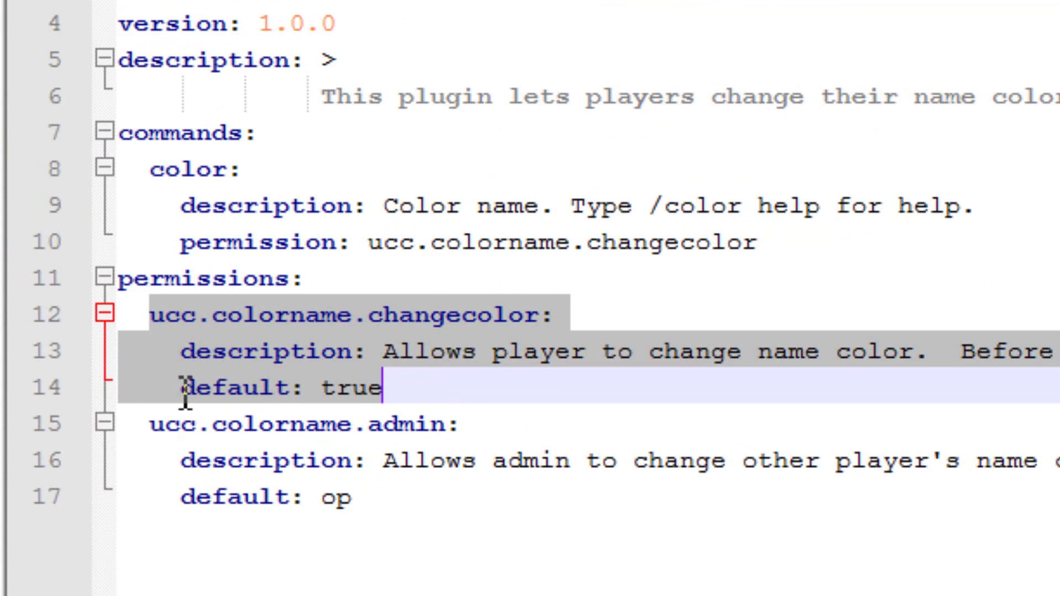
pyautogui.moveTo(185, 394); pyautogui.dragTo(419, 383)
pyautogui.click(430, 385)
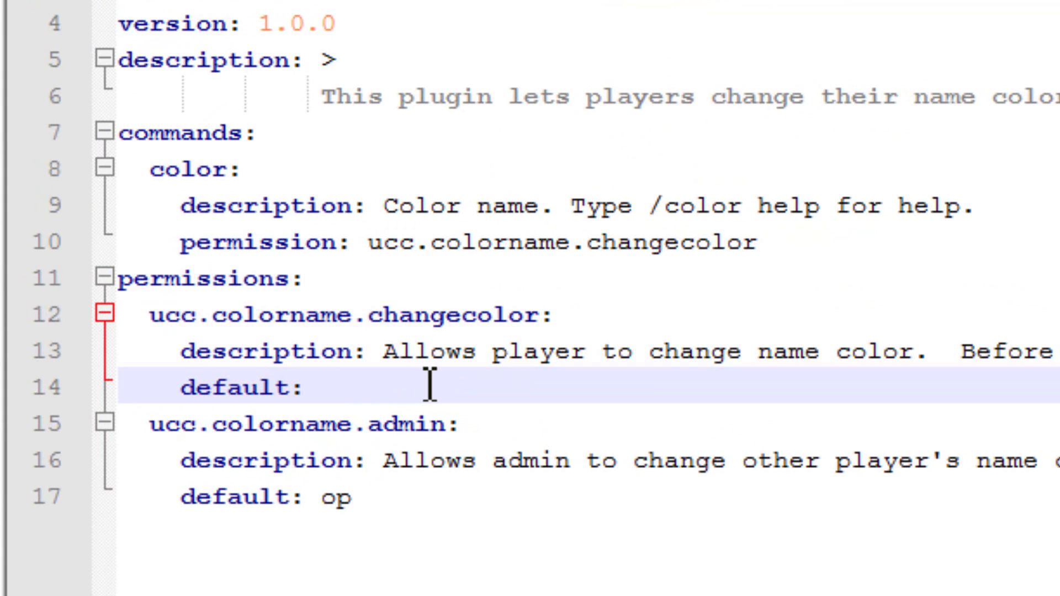
pyautogui.write('false')
# Check that ucc.colorname.changecolor now reads default: op.
pyautogui.moveTo(546, 314); pyautogui.dragTo(151, 326)
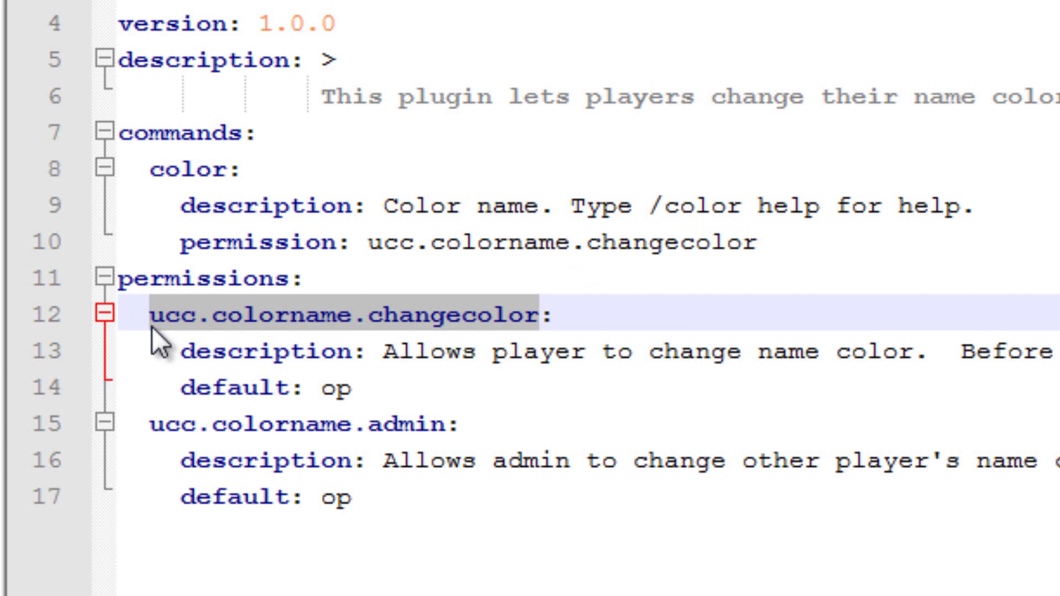
pyautogui.click(389, 397)
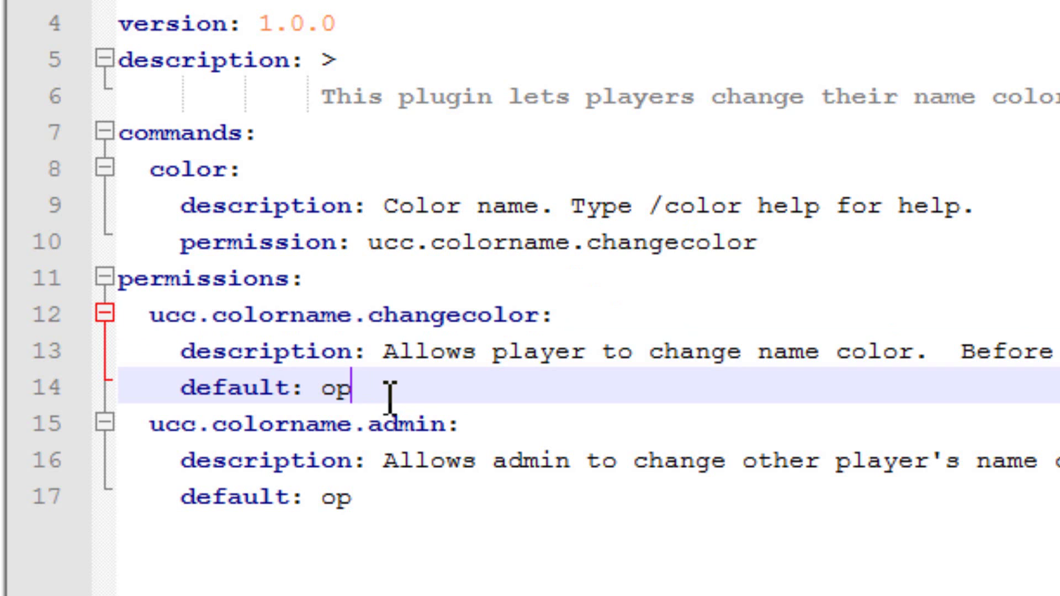
pyautogui.click(541, 315)
pyautogui.moveTo(542, 316); pyautogui.dragTo(157, 330)
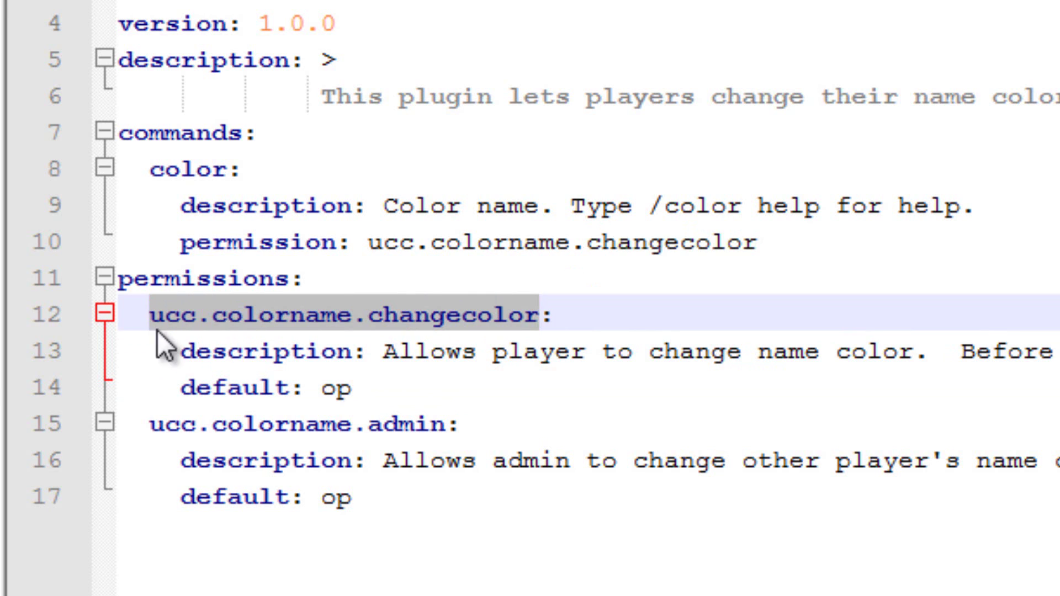
pyautogui.click(397, 402)
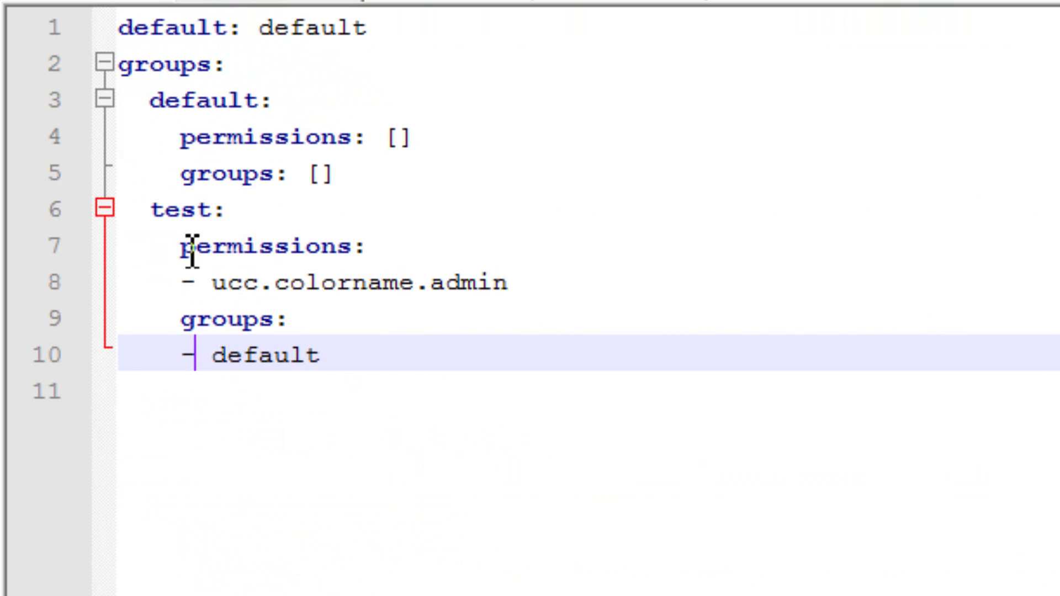
# Paste the test group block after test, then undo that paste.
pyautogui.moveTo(152, 212); pyautogui.dragTo(421, 348)
pyautogui.hotkey('ctrl', 'c')
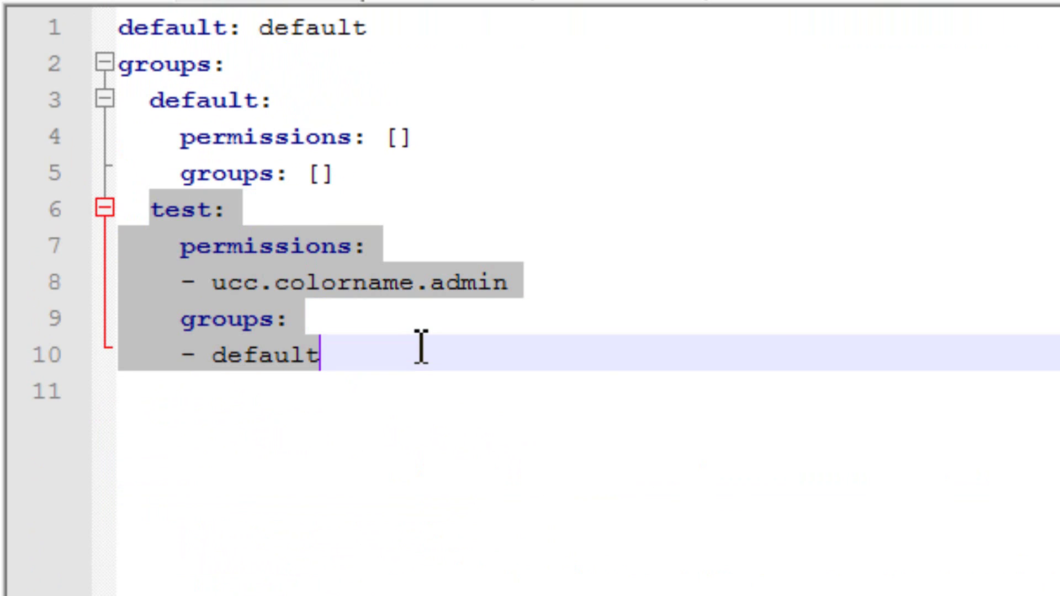
pyautogui.click(421, 350)
pyautogui.press('Return')
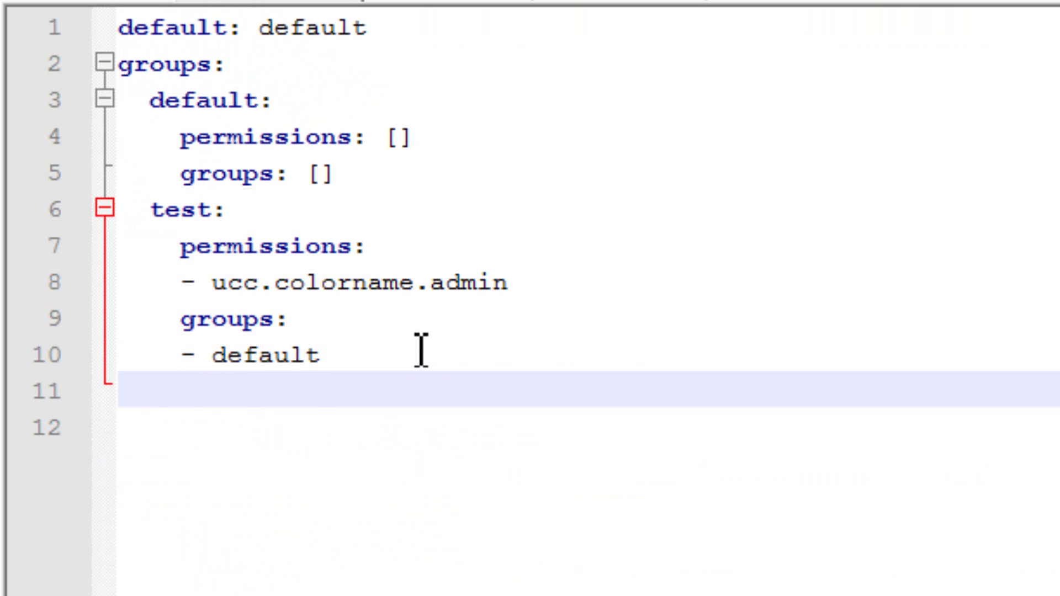
pyautogui.hotkey('ctrl', 'v')
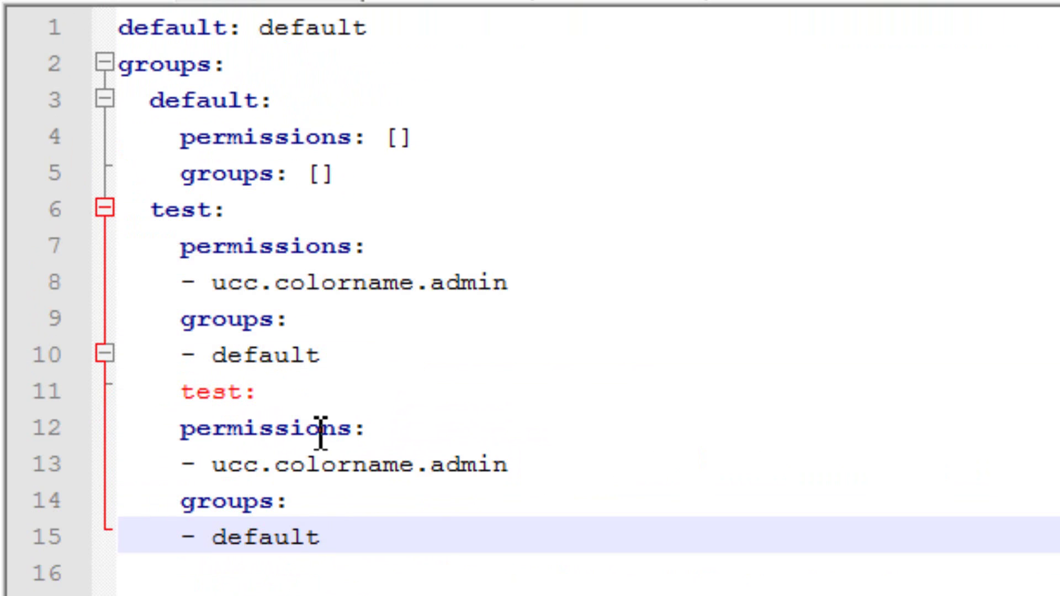
pyautogui.hotkey('ctrl', 'z')
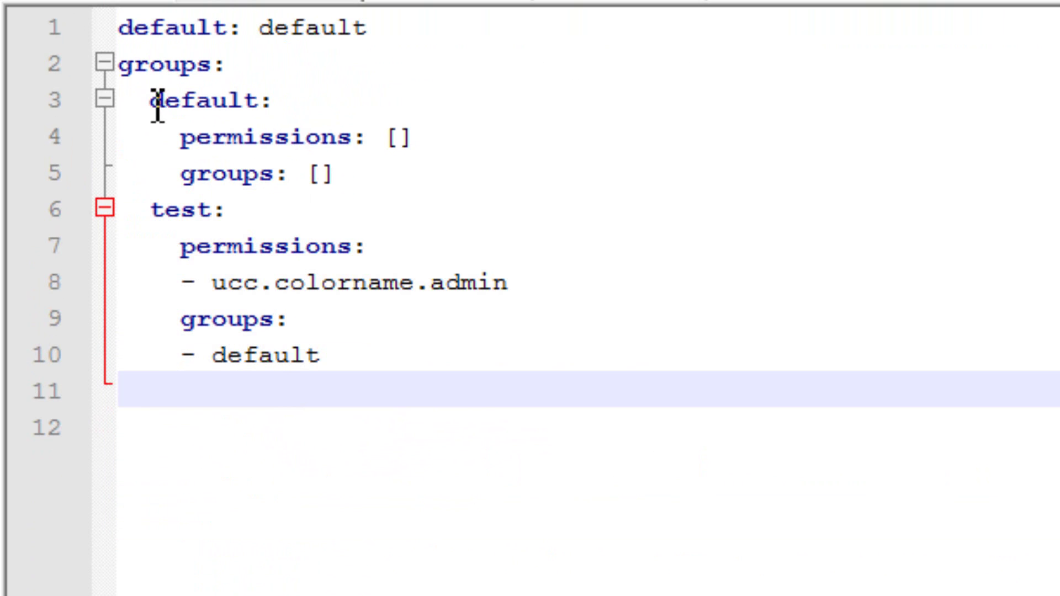
# Duplicate the default group block onto line 11 and align its indent with test.
pyautogui.moveTo(156, 104); pyautogui.dragTo(400, 177)
pyautogui.hotkey('ctrl', 'c')
pyautogui.click(276, 389)
pyautogui.hotkey('ctrl', 'v')
pyautogui.click(191, 397)
pyautogui.hotkey('shift', 'Right')
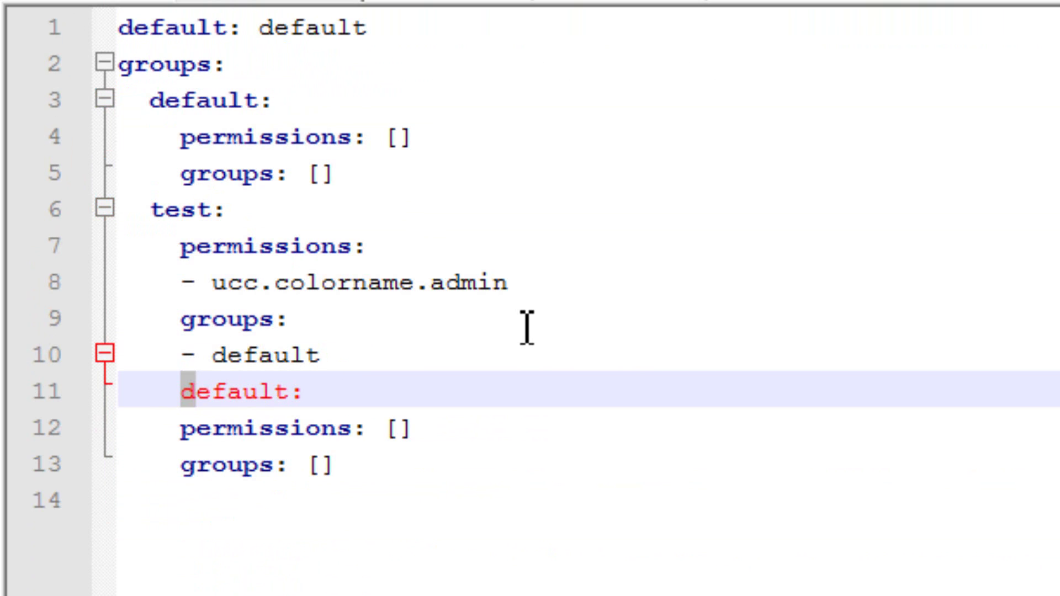
pyautogui.hotkey('shift', 'Left')
pyautogui.press('Left')
pyautogui.press('Right')
pyautogui.press('Home')
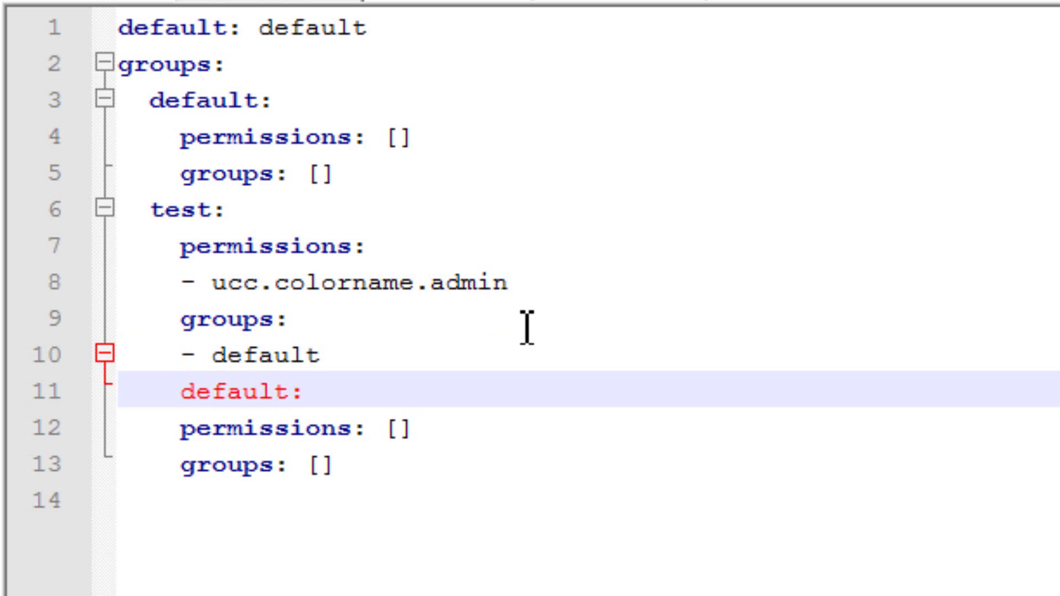
pyautogui.hotkey('shift', 'Tab')
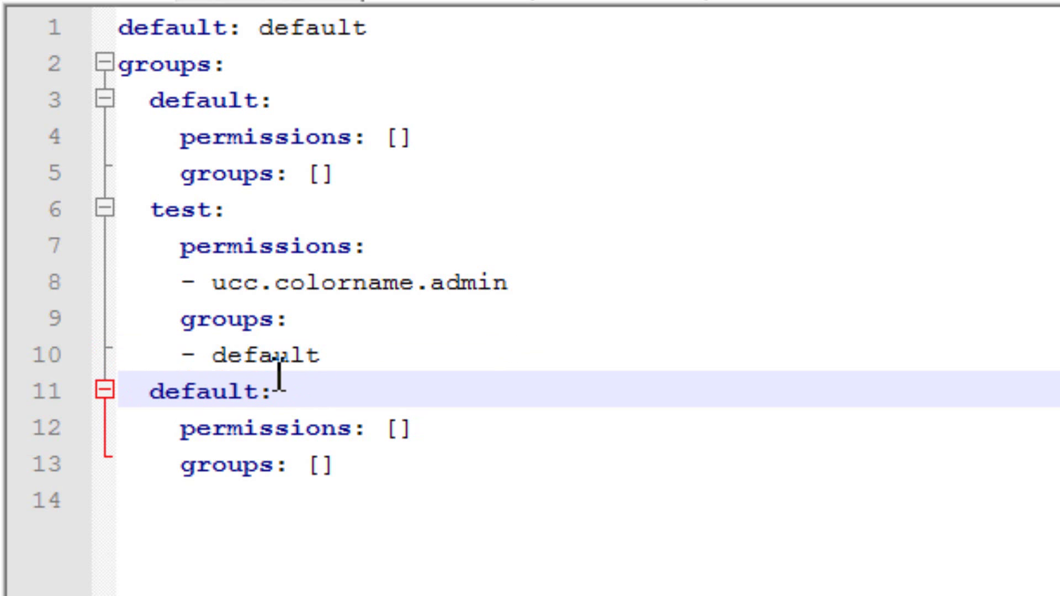
# Copy ucc.colorname.changecolor from plugin.yml into the new group's permissions list.
pyautogui.click(409, 437)
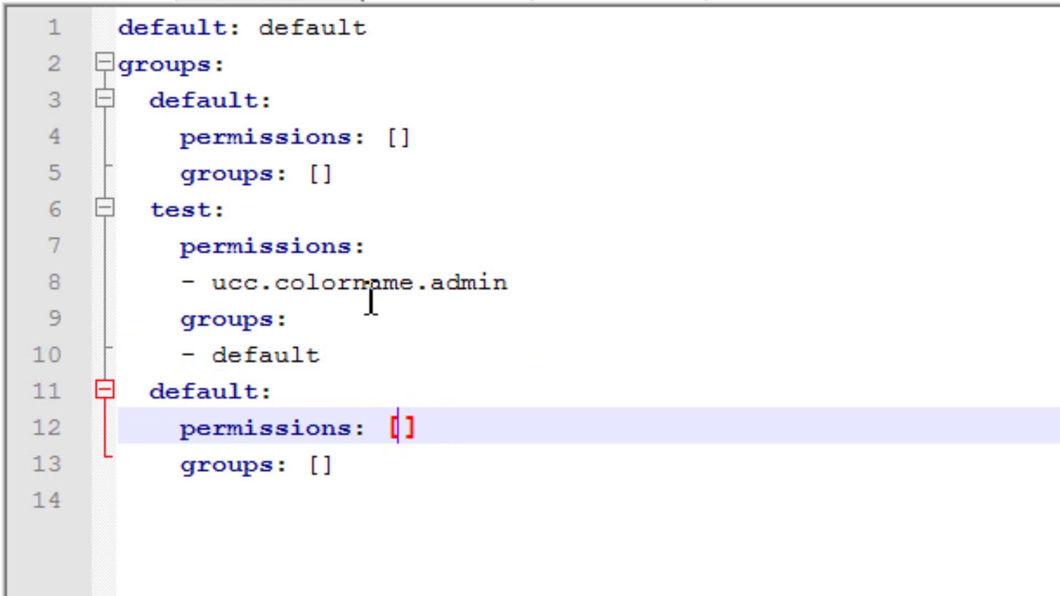
pyautogui.click(599, 2)
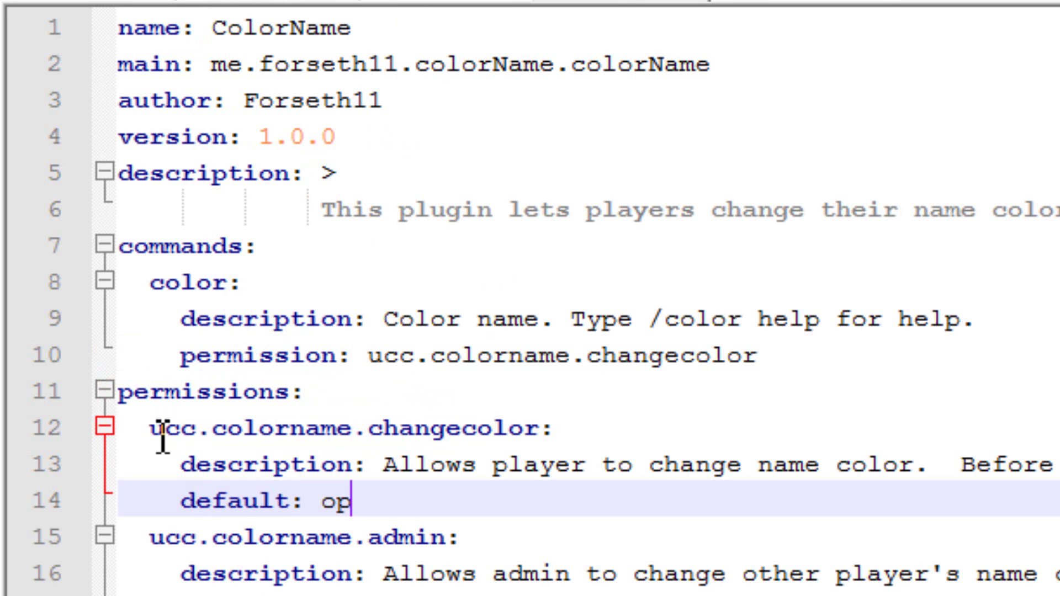
pyautogui.moveTo(151, 435); pyautogui.dragTo(546, 431)
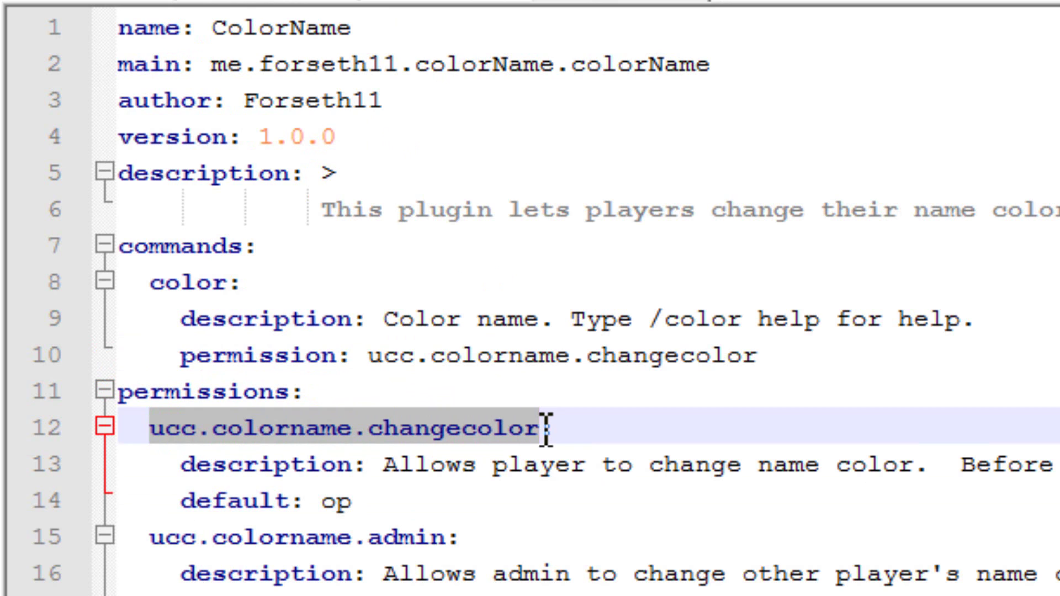
pyautogui.hotkey('ctrl', 'c')
pyautogui.click(293, 5)
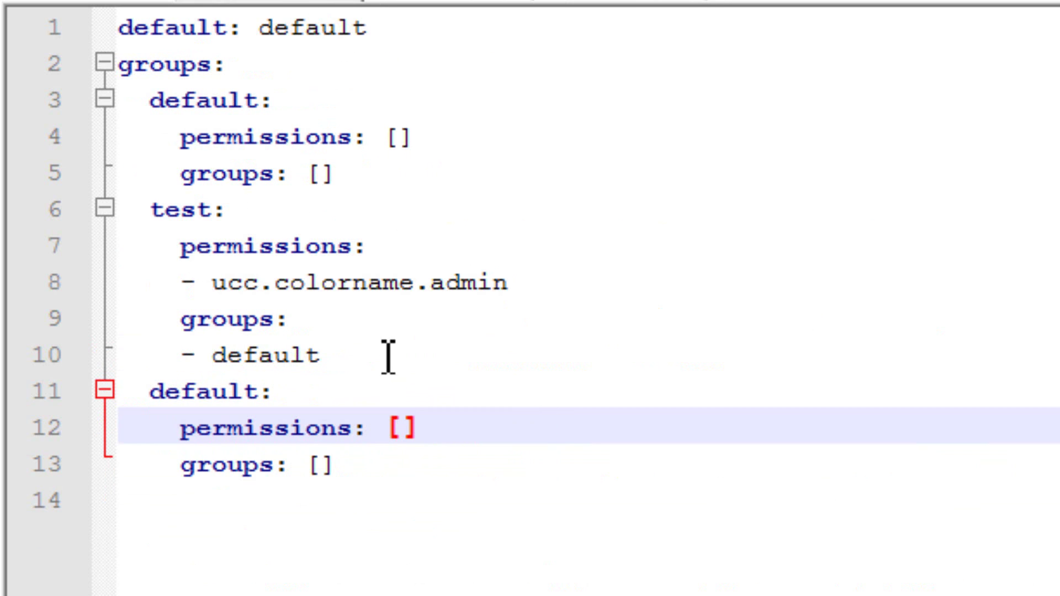
pyautogui.hotkey('ctrl', 'v')
# Enter 'test' in the copied group's groups list and review the group blocks.
pyautogui.click(321, 476)
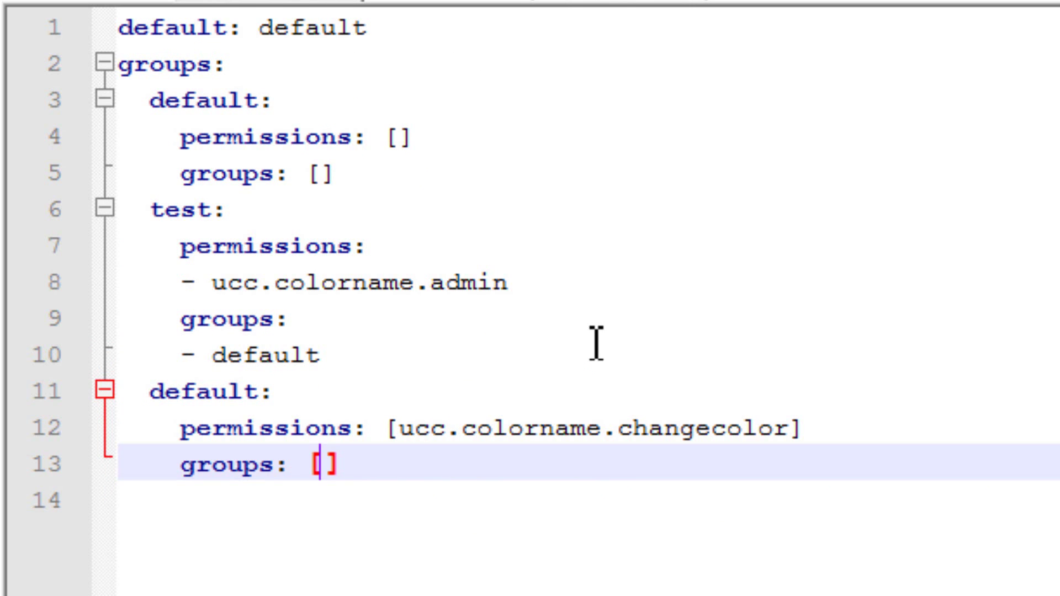
pyautogui.write('test')
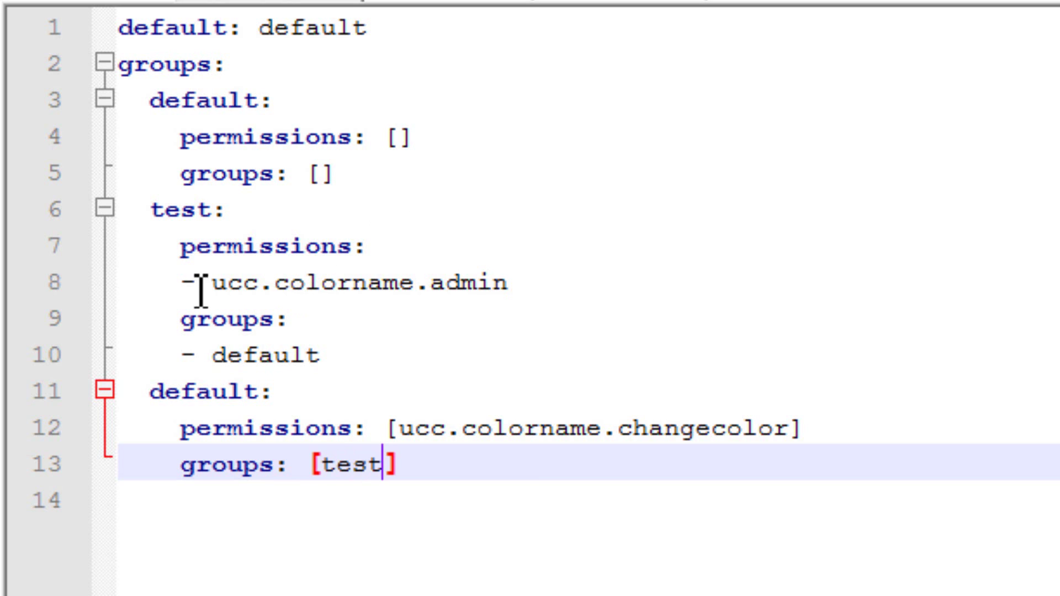
pyautogui.moveTo(182, 283); pyautogui.dragTo(610, 288)
pyautogui.click(605, 320)
pyautogui.click(394, 428)
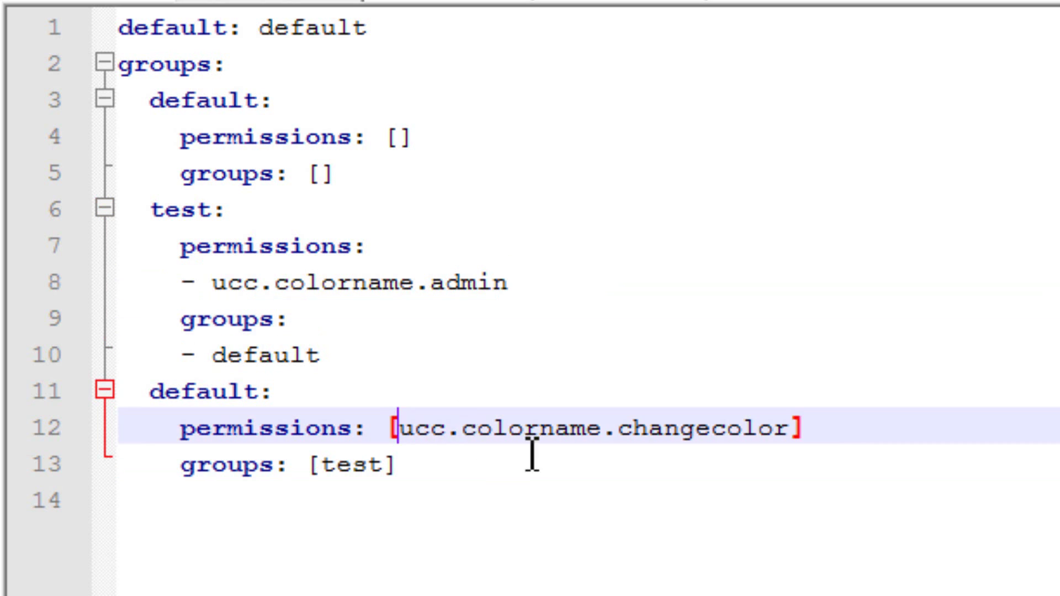
pyautogui.keyDown('shift'); pyautogui.click(797, 428); pyautogui.keyUp('shift')
pyautogui.click(421, 469)
pyautogui.moveTo(420, 469); pyautogui.dragTo(160, 397)
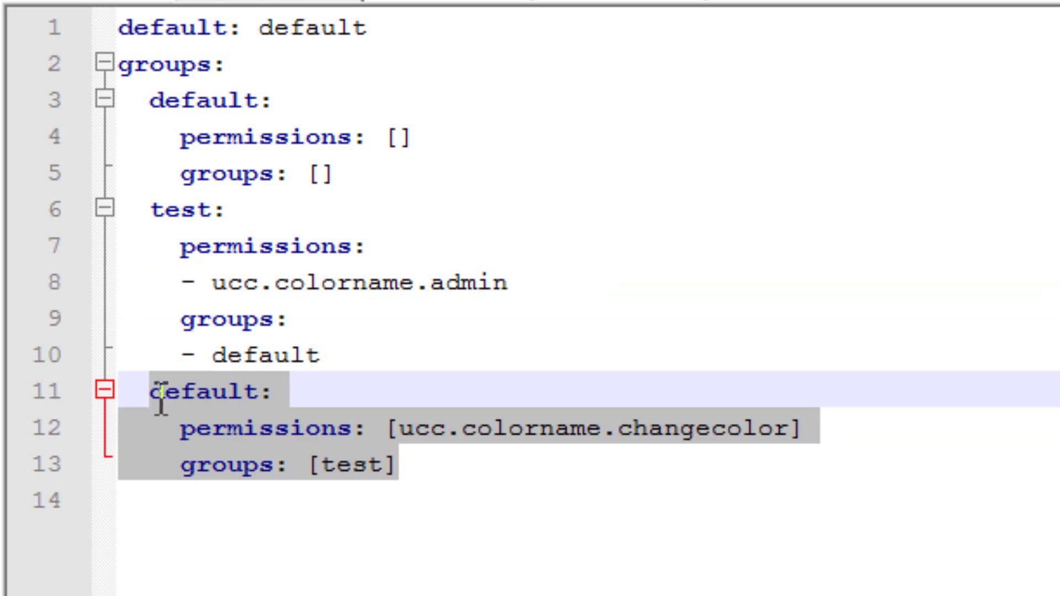
pyautogui.click(475, 485)
# Rename the copied group to test2 and make it inherit default.
pyautogui.moveTo(261, 397); pyautogui.dragTo(155, 398)
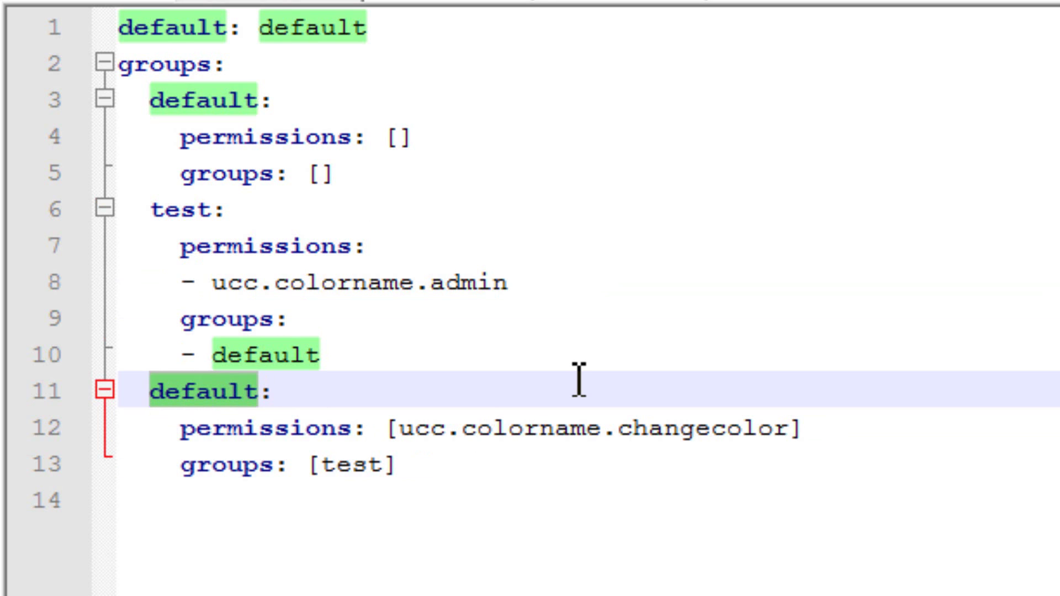
pyautogui.write('test2:')
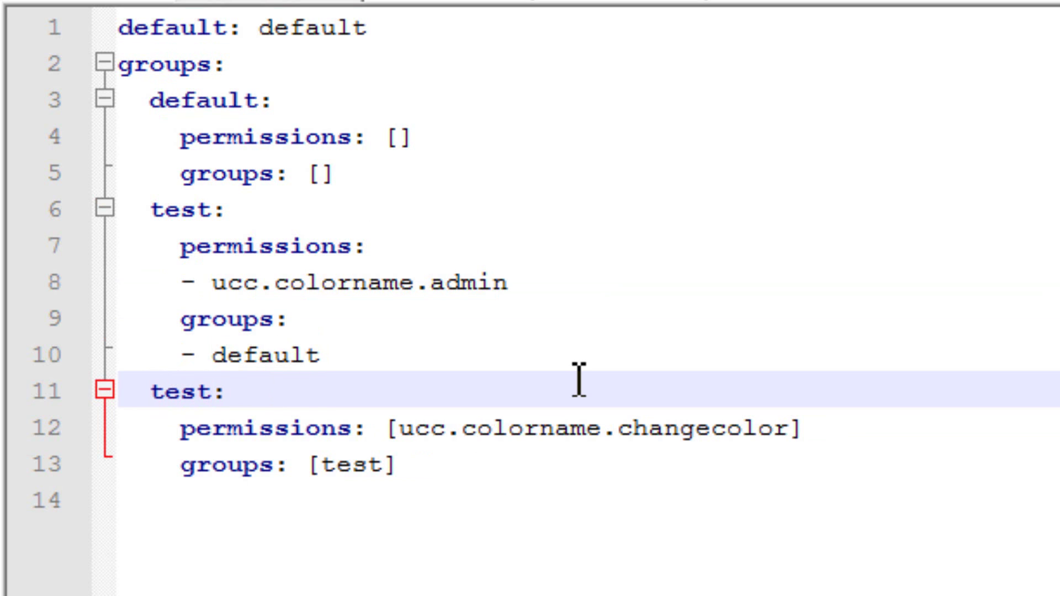
pyautogui.click(198, 280)
pyautogui.moveTo(230, 298); pyautogui.dragTo(497, 279)
pyautogui.click(544, 279)
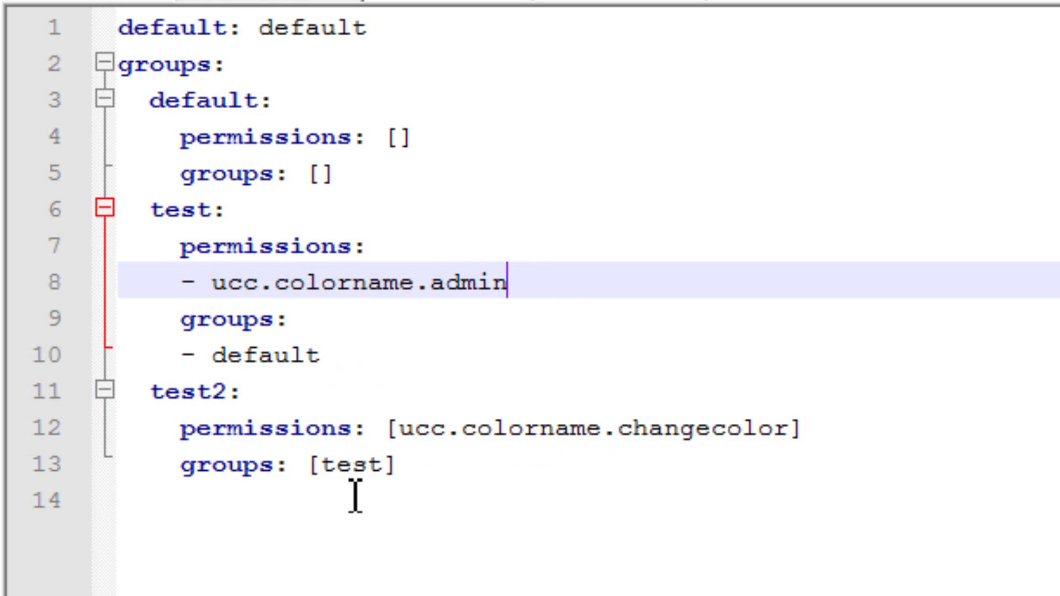
pyautogui.moveTo(387, 473); pyautogui.dragTo(329, 475)
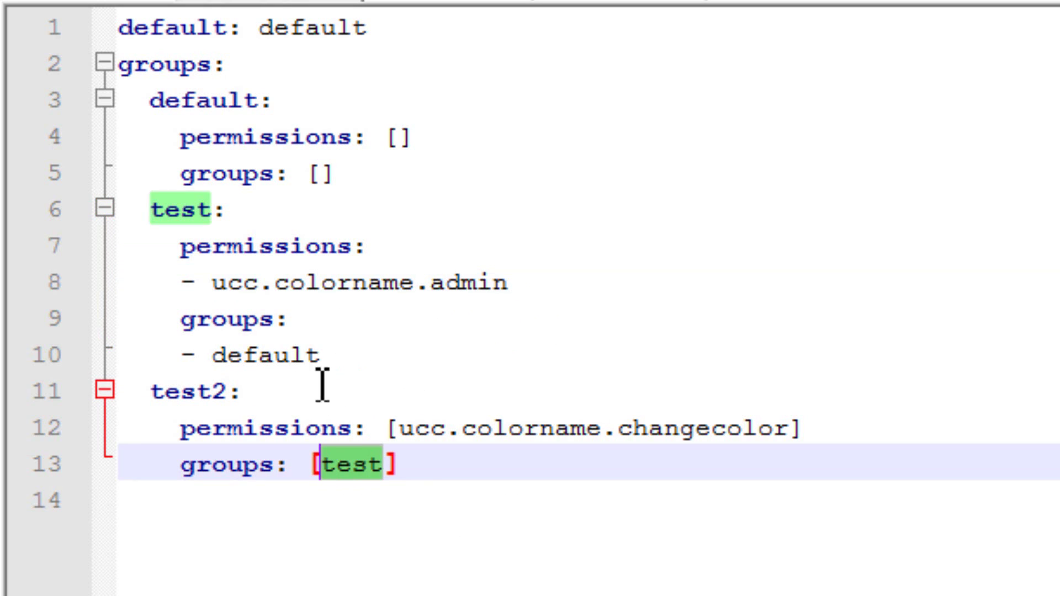
pyautogui.write('de')
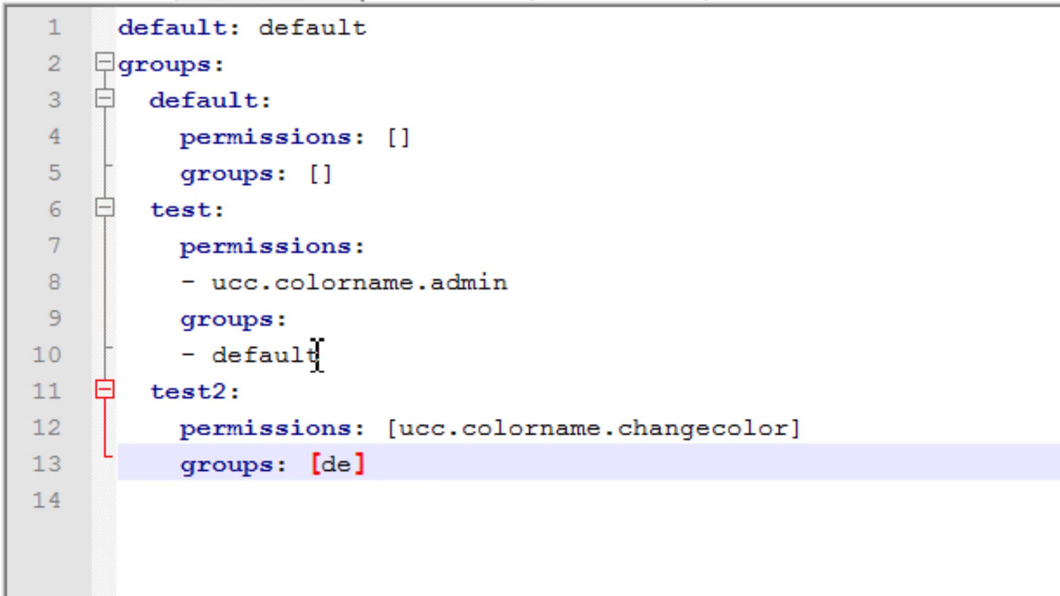
pyautogui.write('fault')
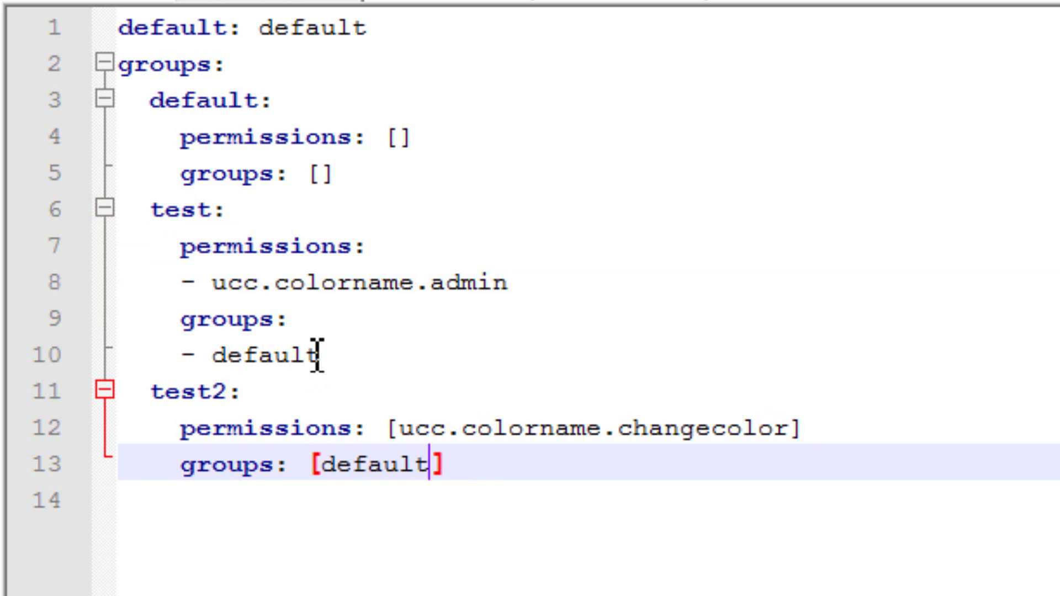
# Make the test group inherit test2 instead of default.
pyautogui.moveTo(342, 368); pyautogui.dragTo(218, 355)
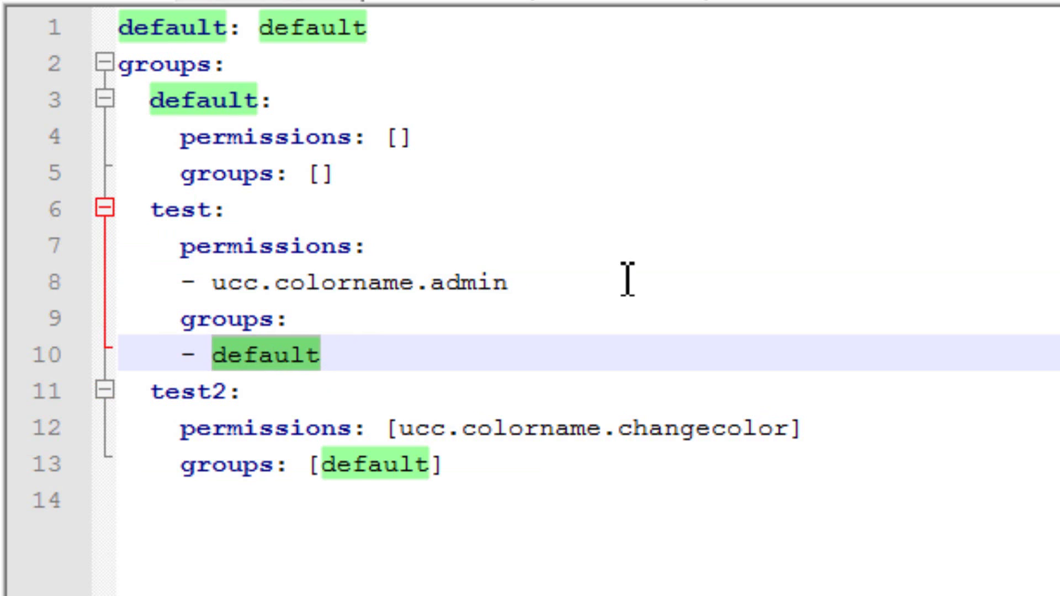
pyautogui.write('test2')
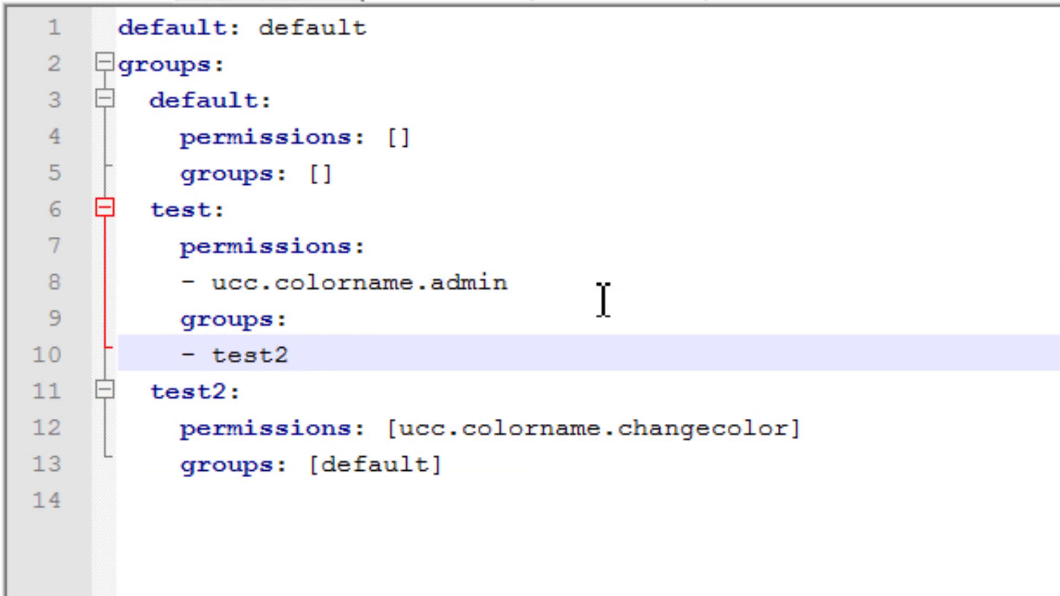
pyautogui.moveTo(399, 428); pyautogui.dragTo(873, 426)
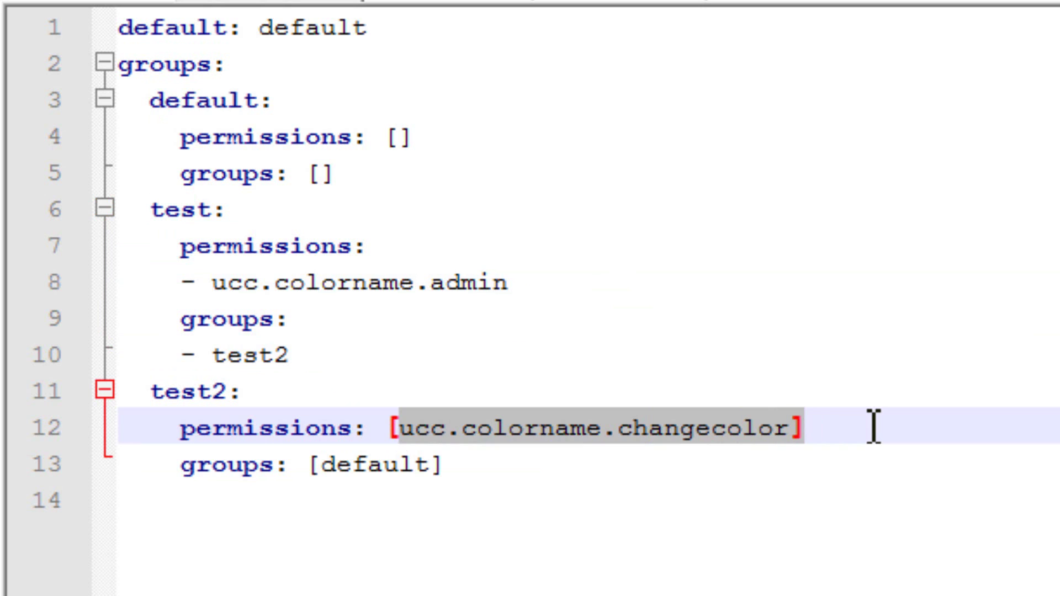
pyautogui.click(873, 426)
pyautogui.moveTo(508, 284); pyautogui.dragTo(118, 282)
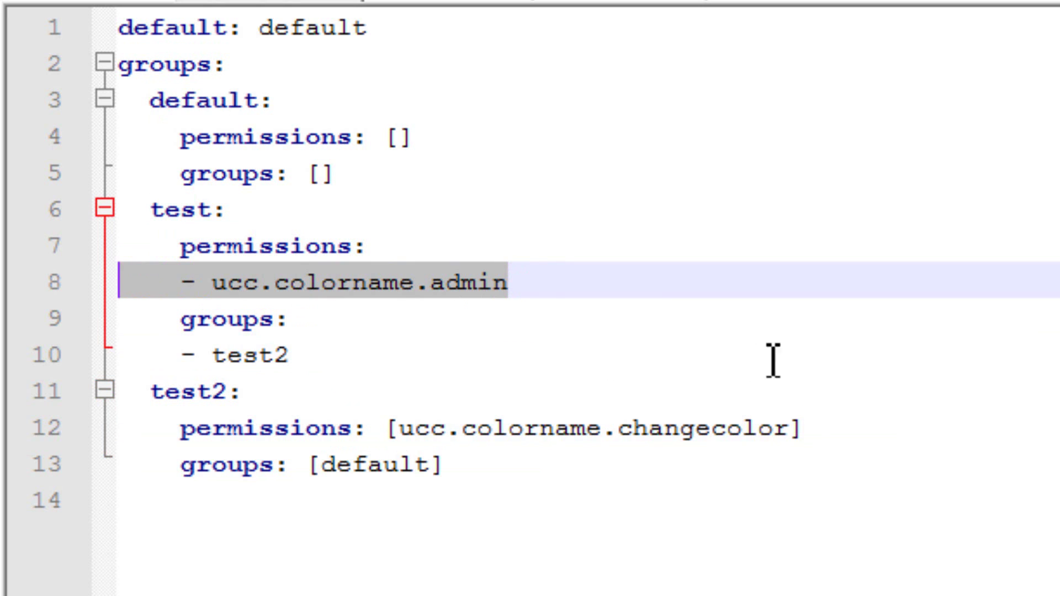
pyautogui.click(866, 399)
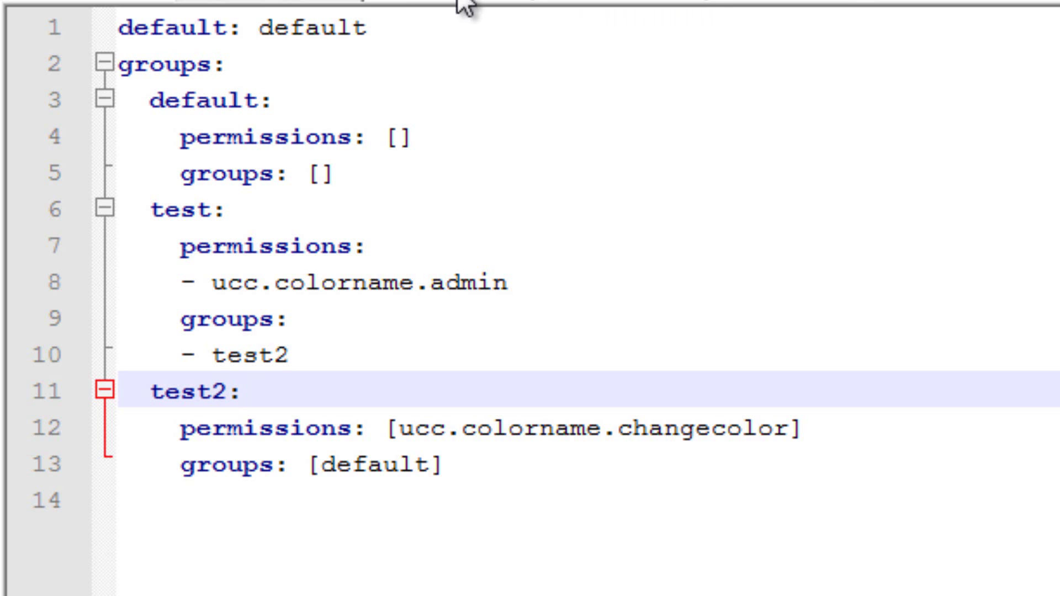
# Add a '- test2' entry after '- test' in the tracks.yml group list.
pyautogui.click(472, 4)
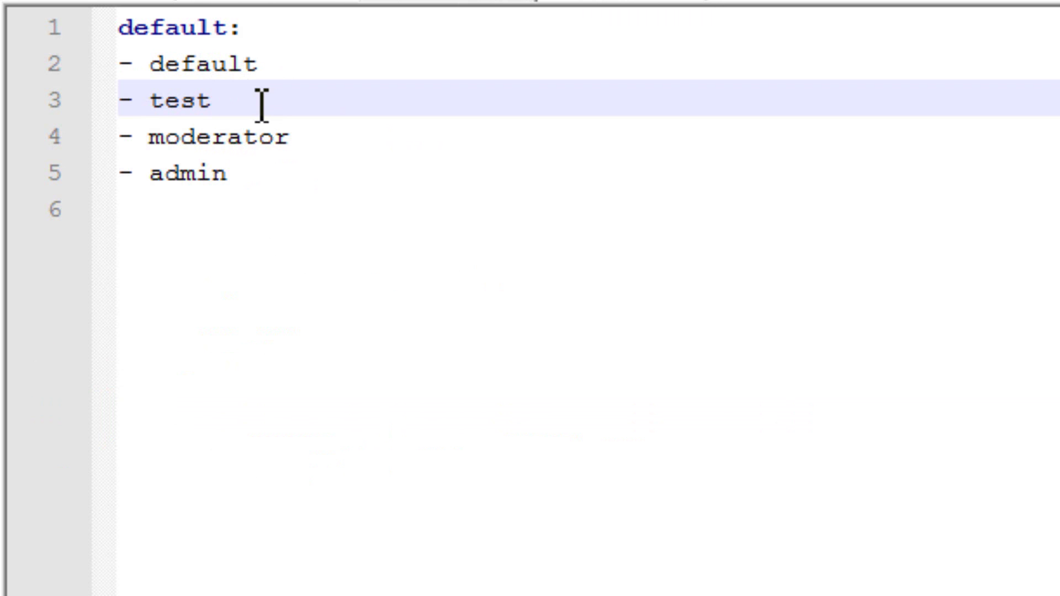
pyautogui.press('Return')
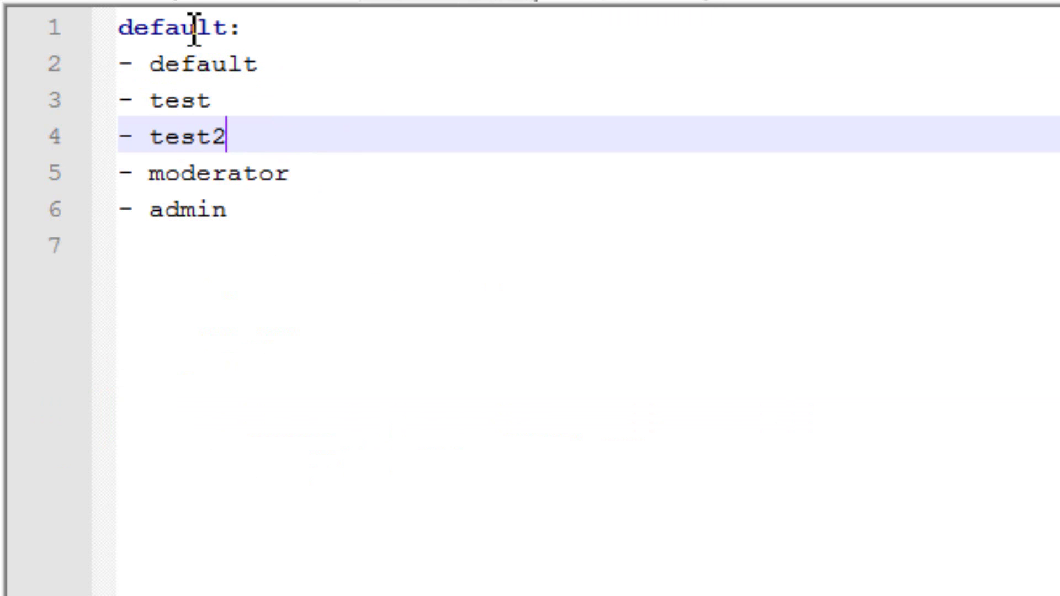
pyautogui.moveTo(137, 102); pyautogui.dragTo(326, 105)
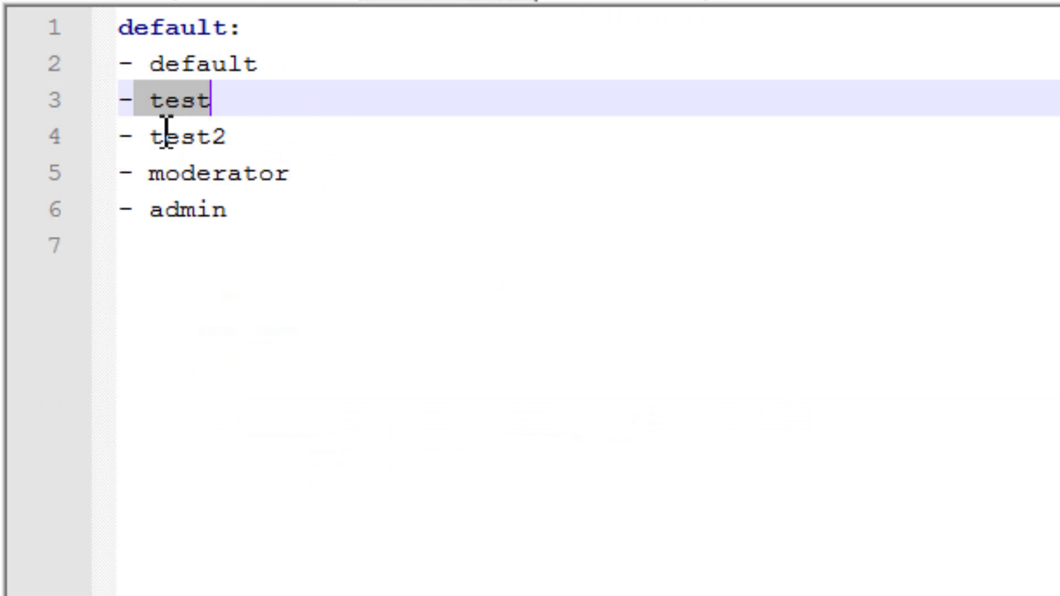
pyautogui.moveTo(138, 138); pyautogui.dragTo(326, 165)
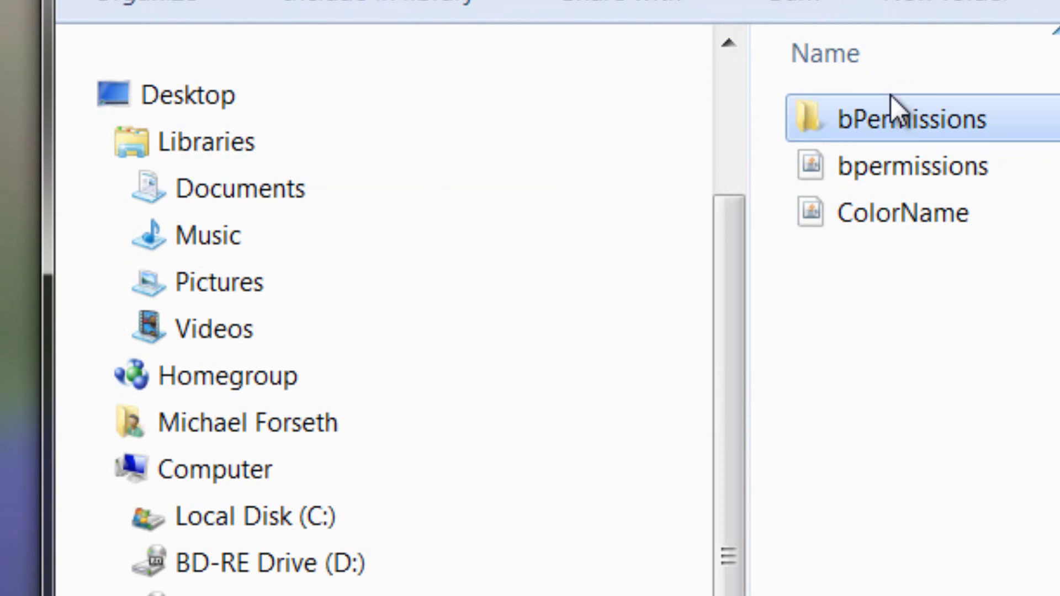
# Open groups.yml from the bPermissions world folder in Notepad++.
pyautogui.doubleClick(889, 117)
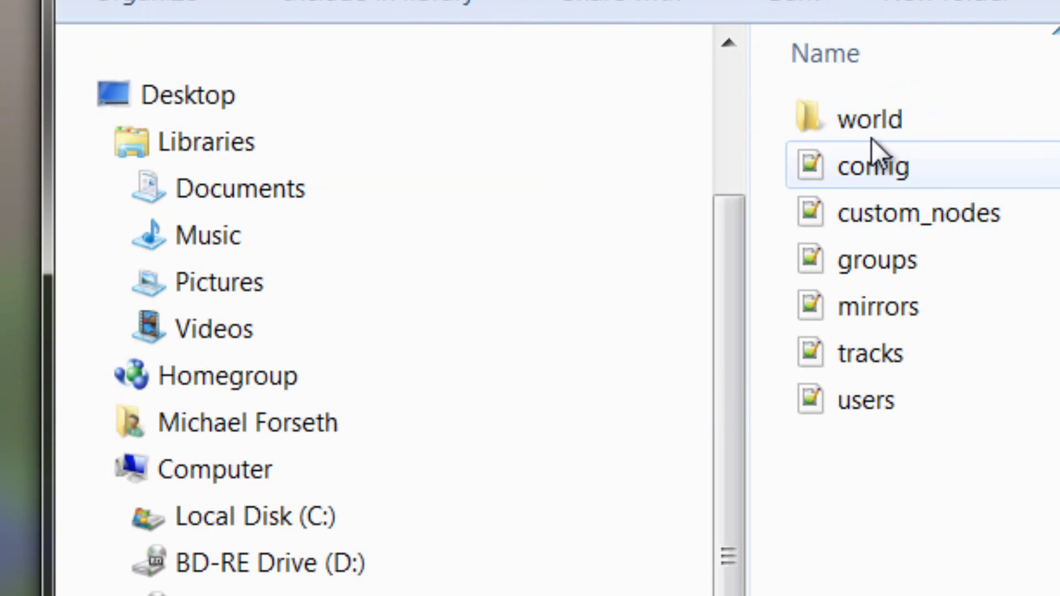
pyautogui.doubleClick(873, 124)
pyautogui.doubleClick(879, 160)
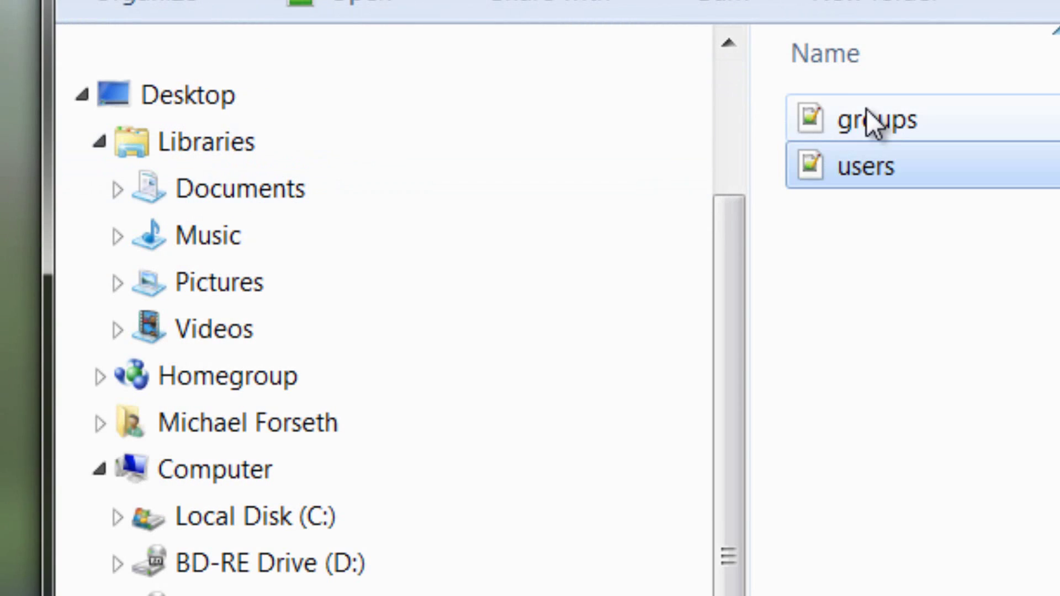
pyautogui.doubleClick(873, 123)
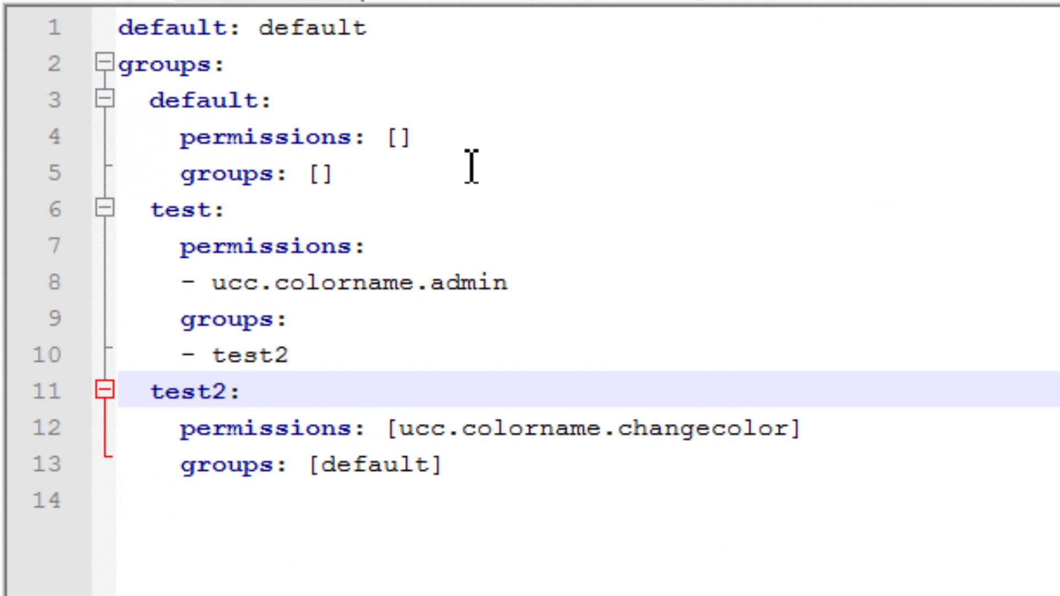
# Review test2's changecolor permission and test's inheritance of test2 in groups.yml.
pyautogui.moveTo(152, 391); pyautogui.dragTo(308, 393)
pyautogui.moveTo(384, 429); pyautogui.dragTo(554, 430)
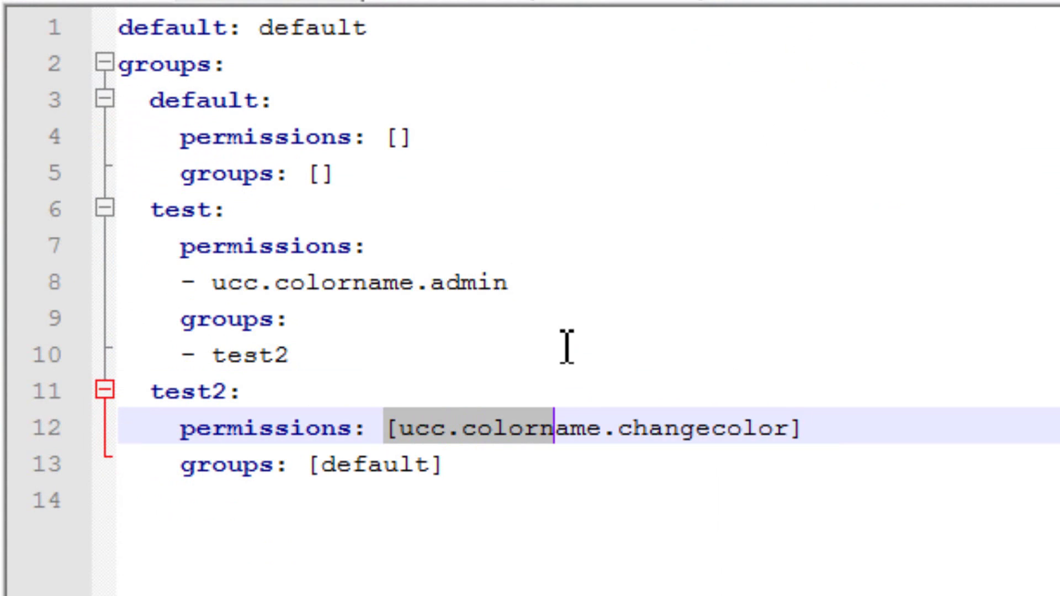
pyautogui.click(561, 330)
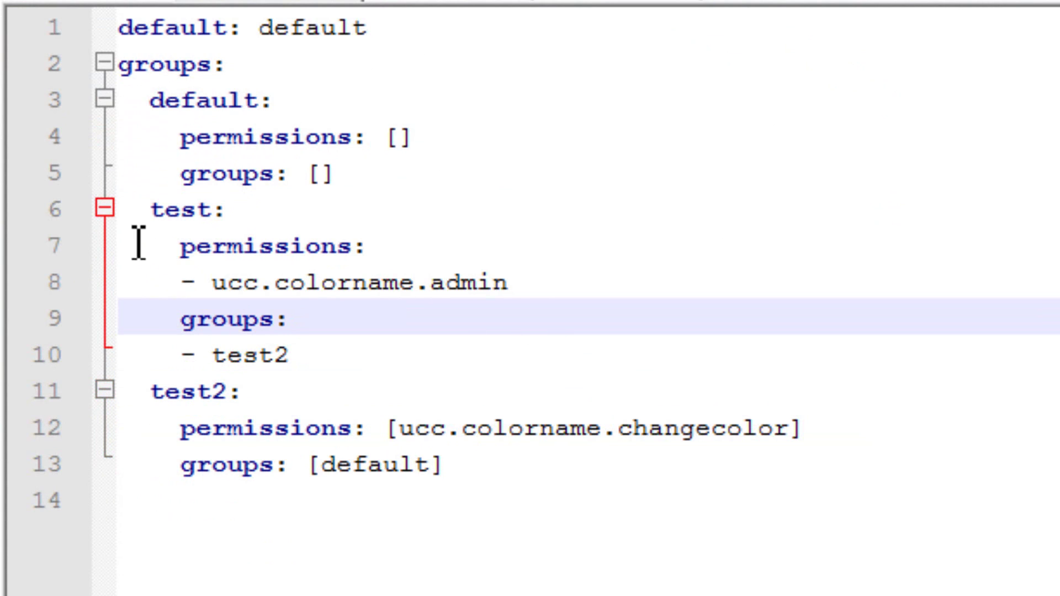
pyautogui.moveTo(138, 243); pyautogui.dragTo(276, 229)
pyautogui.moveTo(196, 282); pyautogui.dragTo(518, 355)
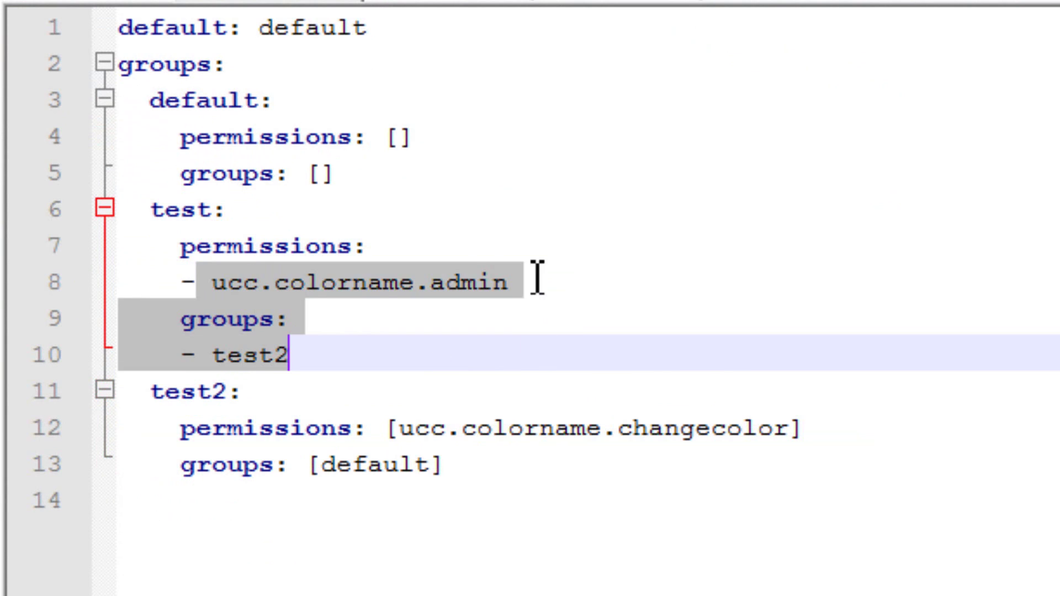
pyautogui.click(537, 278)
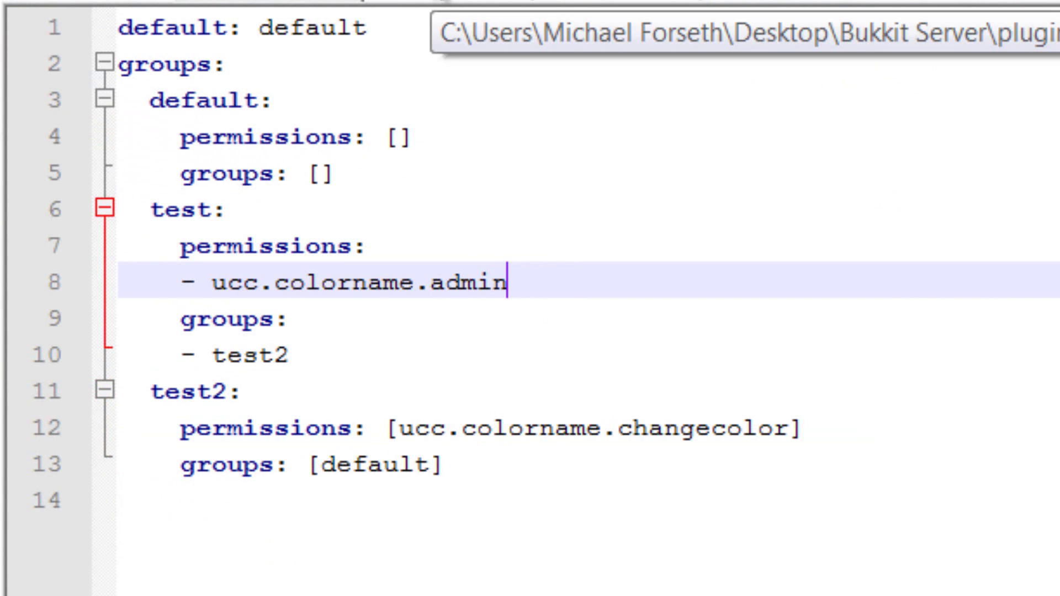
pyautogui.click(438, 2)
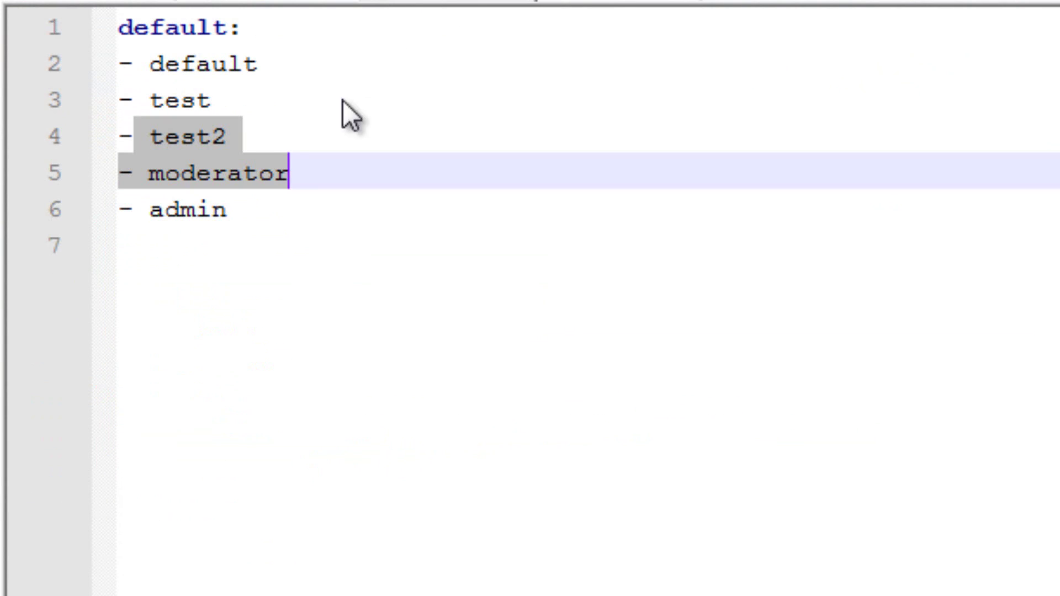
# Move '- test' below '- test2' in the tracks.yml default track.
pyautogui.click(171, 135)
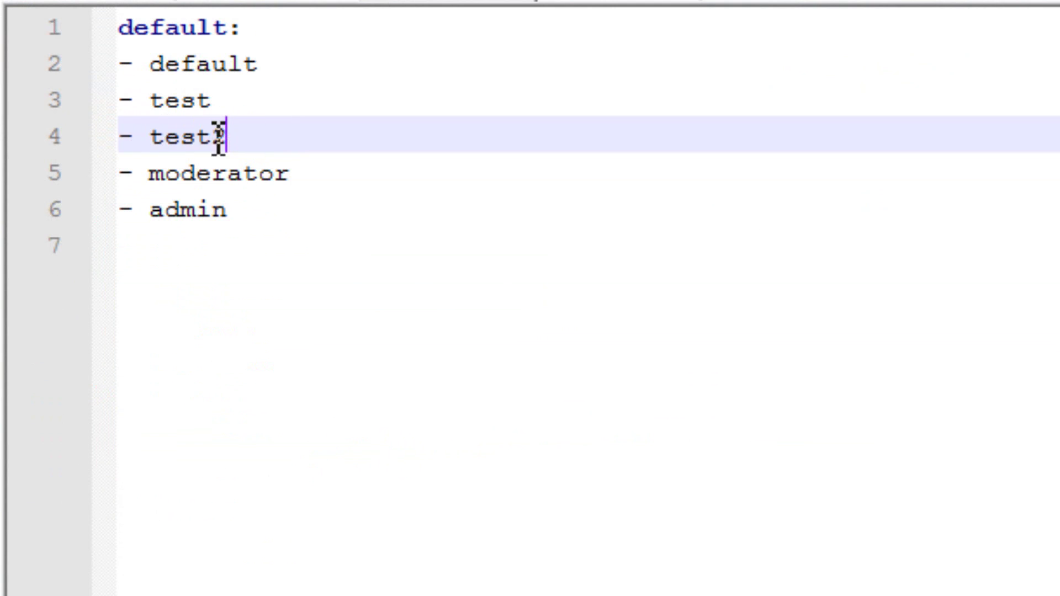
pyautogui.moveTo(225, 135); pyautogui.dragTo(108, 100)
pyautogui.press('Return')
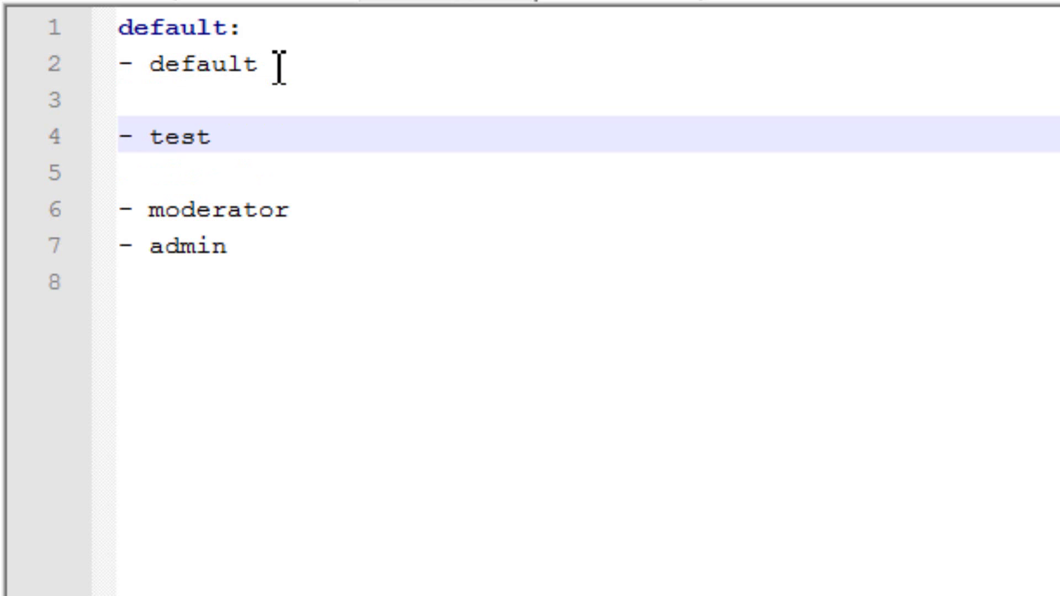
pyautogui.press('Down')
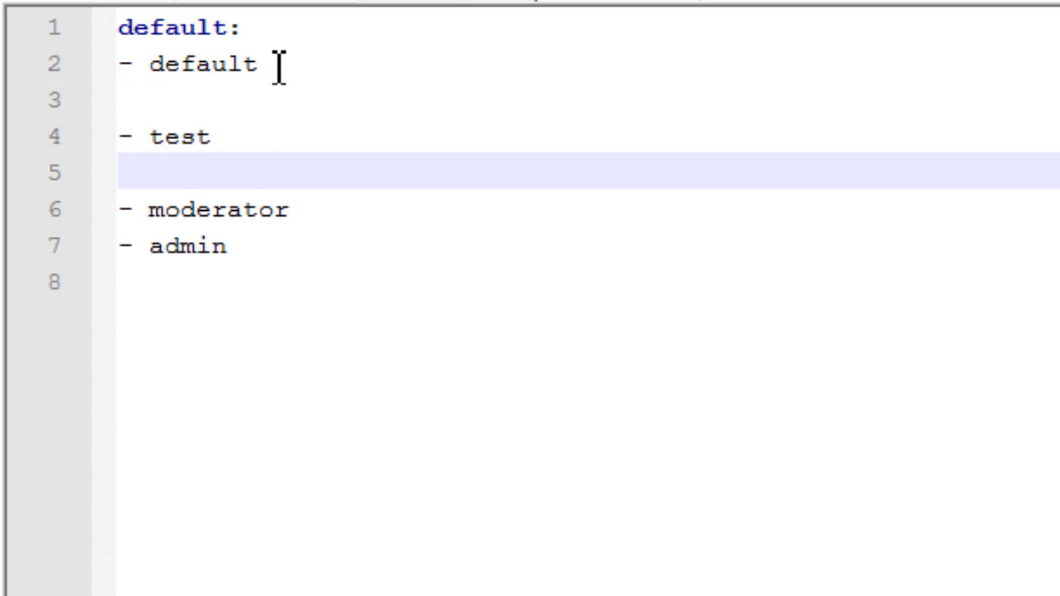
pyautogui.hotkey('ctrl', 'z')
pyautogui.hotkey('ctrl', 'z')
pyautogui.hotkey('ctrl', 'z')
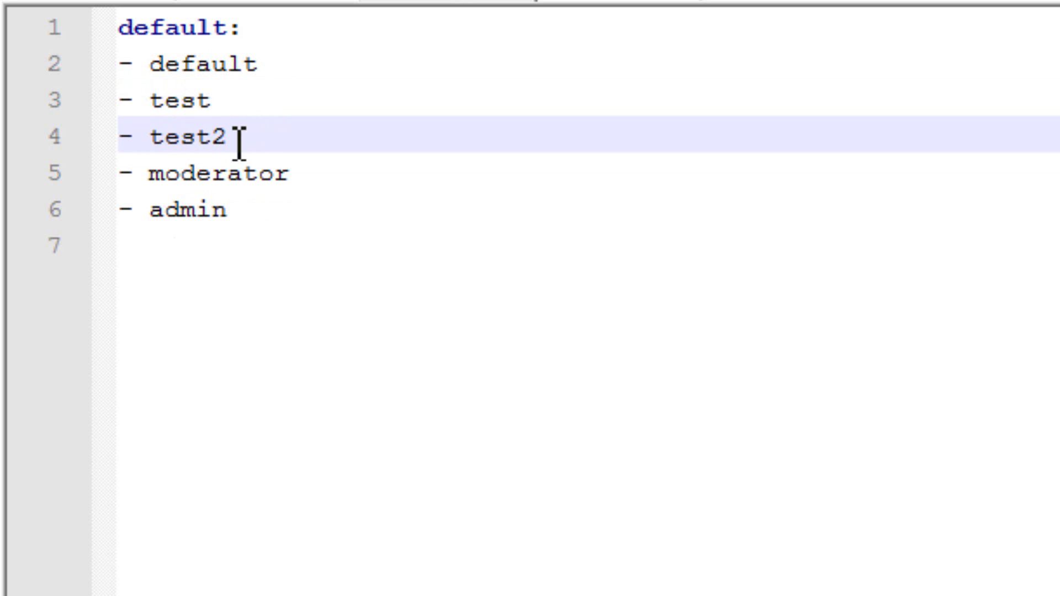
pyautogui.moveTo(229, 107); pyautogui.dragTo(95, 107)
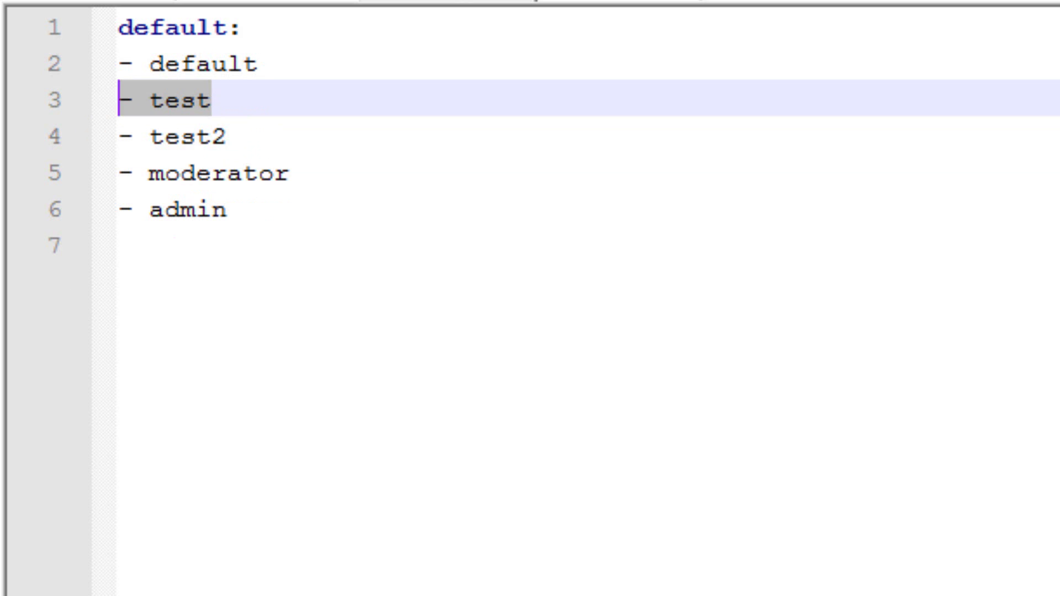
pyautogui.hotkey('ctrl', 'x')
pyautogui.press('BackSpace')
pyautogui.press('Down')
pyautogui.press('Return')
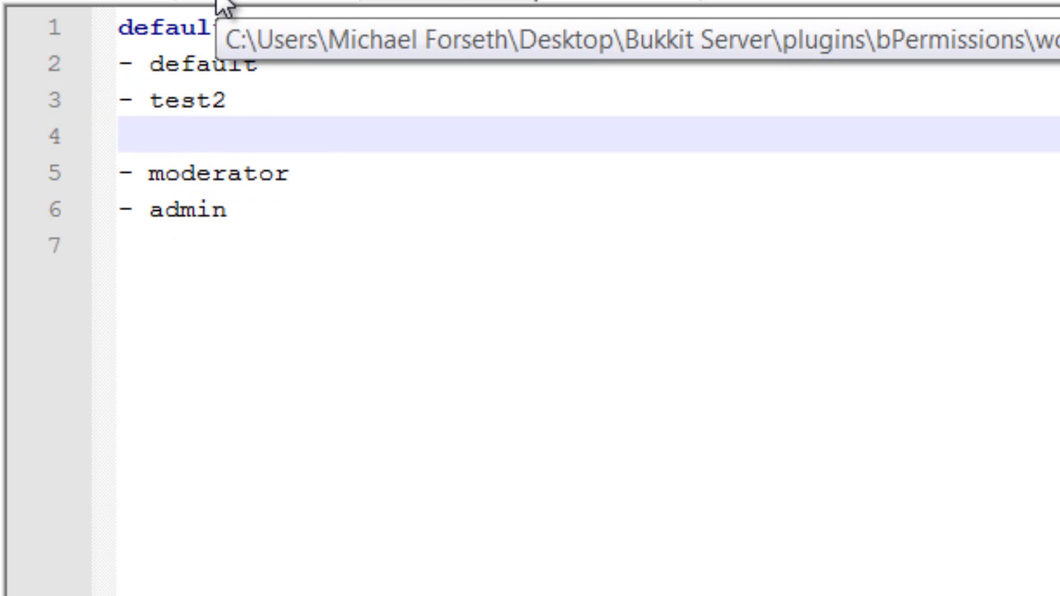
pyautogui.hotkey('ctrl', 'v')
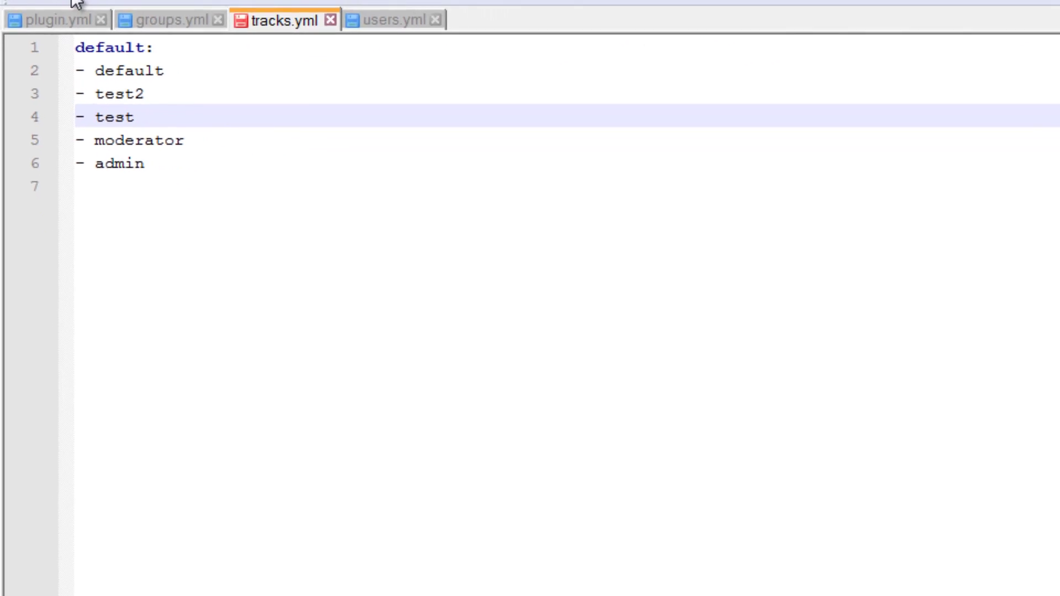
# Close Notepad++, restart the Bukkit server and select My server in Multiplayer.
pyautogui.click(1050, 5)
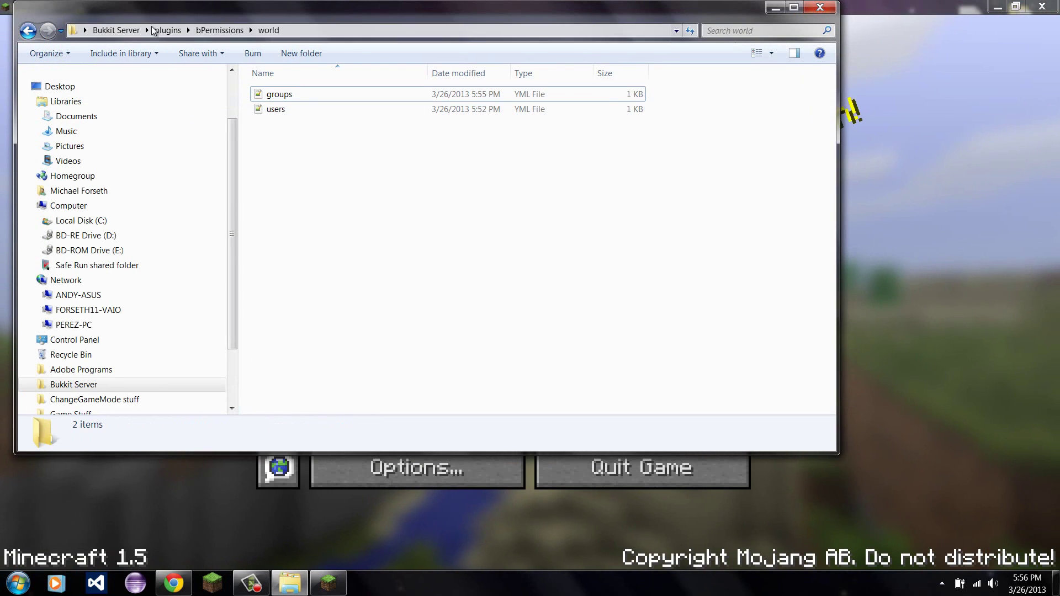
pyautogui.click(166, 29)
pyautogui.click(116, 30)
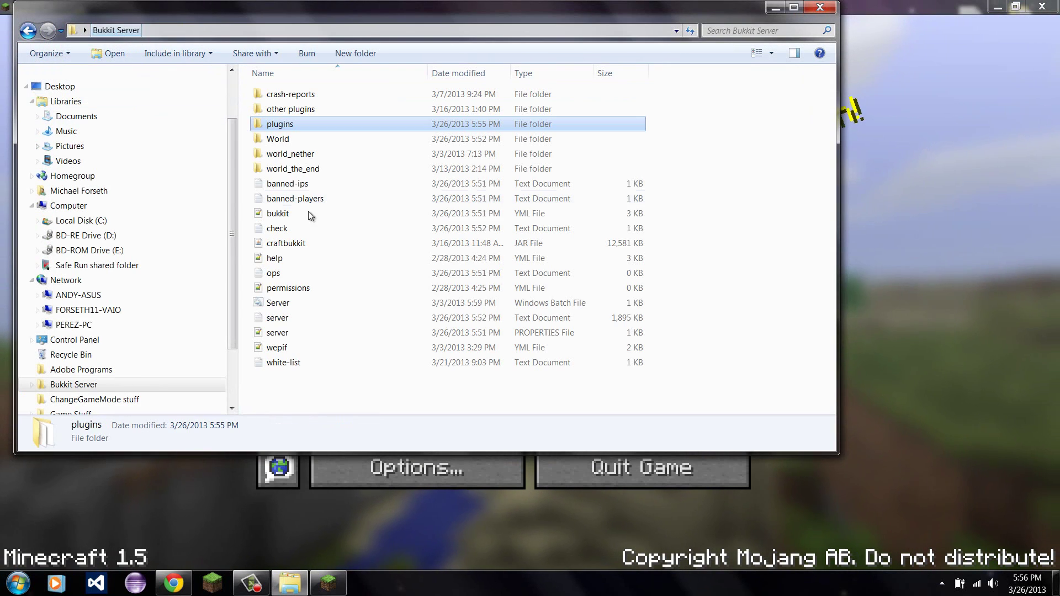
pyautogui.doubleClick(287, 304)
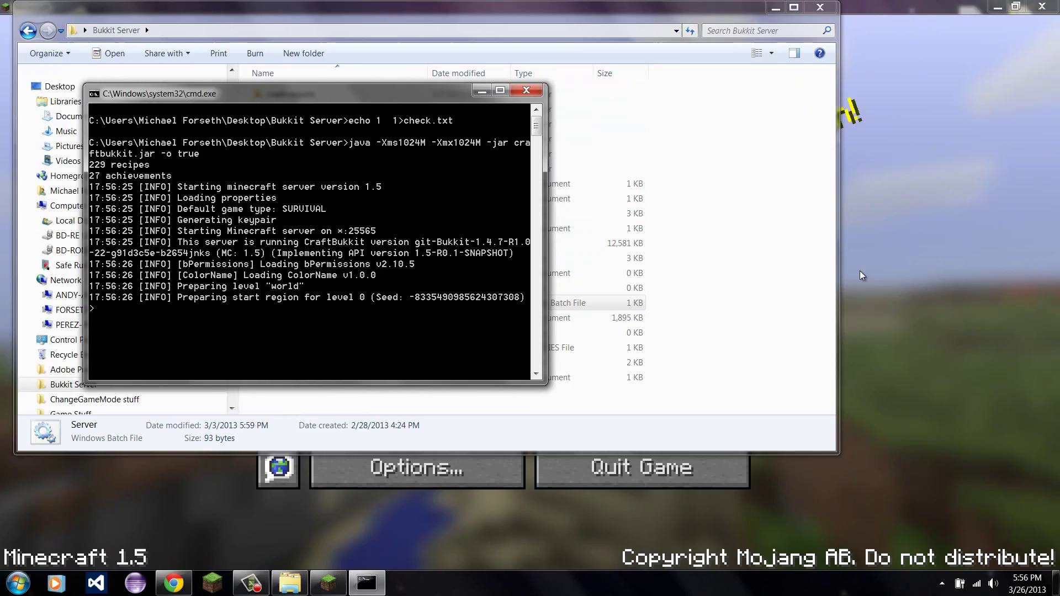
pyautogui.click(860, 274)
pyautogui.click(574, 334)
pyautogui.click(429, 294)
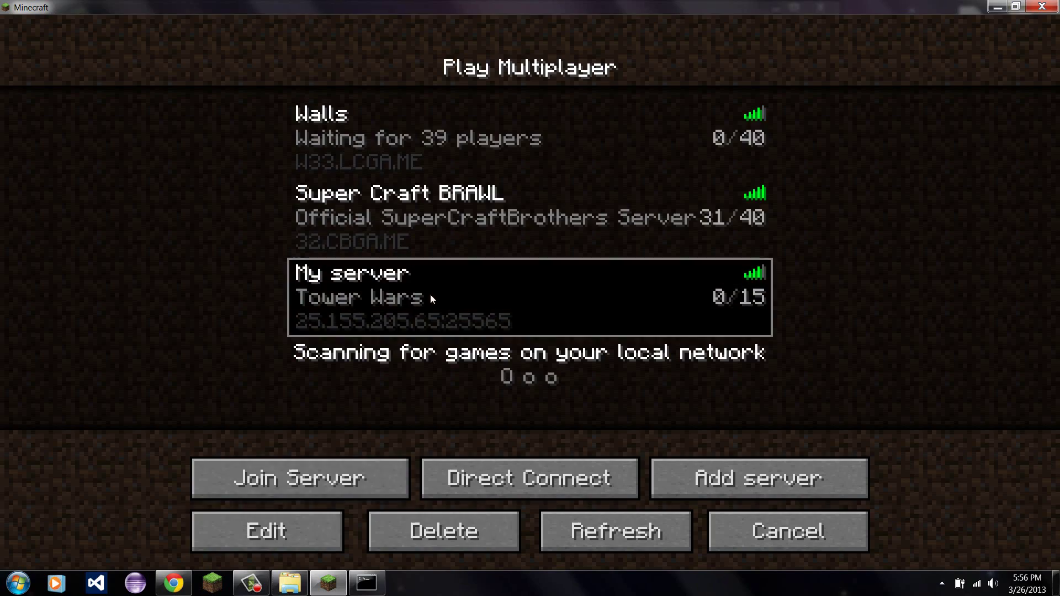
# Join My server and demote the player in the server console to the default group.
pyautogui.click(353, 488)
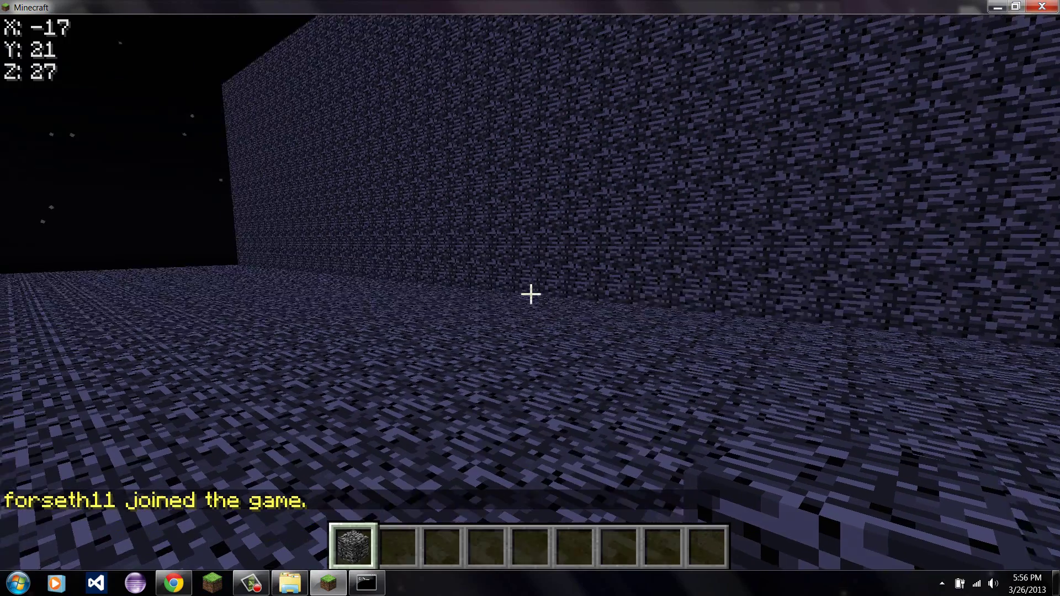
pyautogui.write('/')
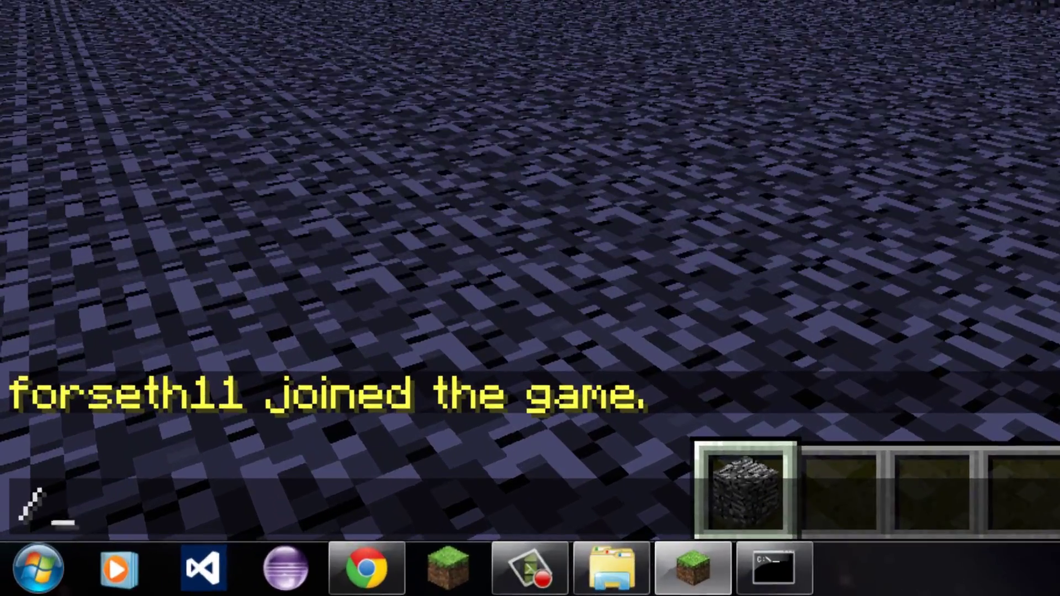
pyautogui.click(809, 562)
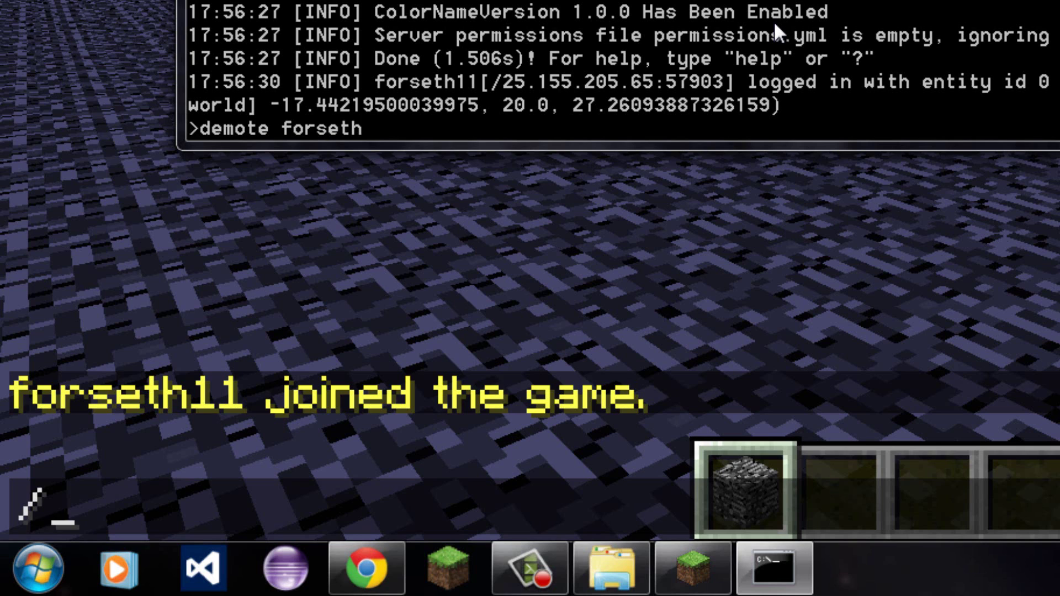
pyautogui.write('11')
pyautogui.press('Return')
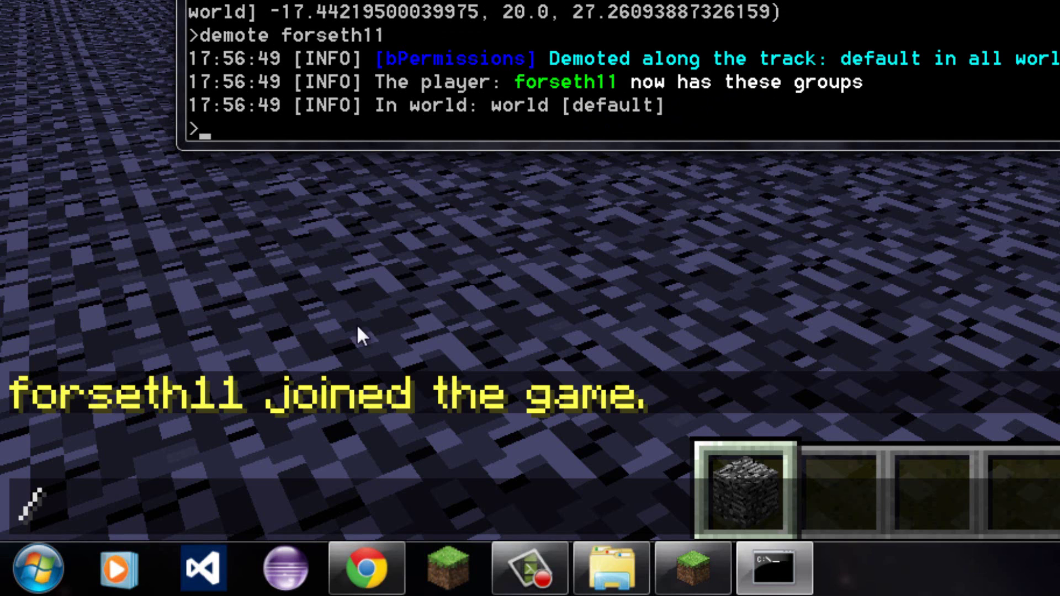
pyautogui.click(433, 251)
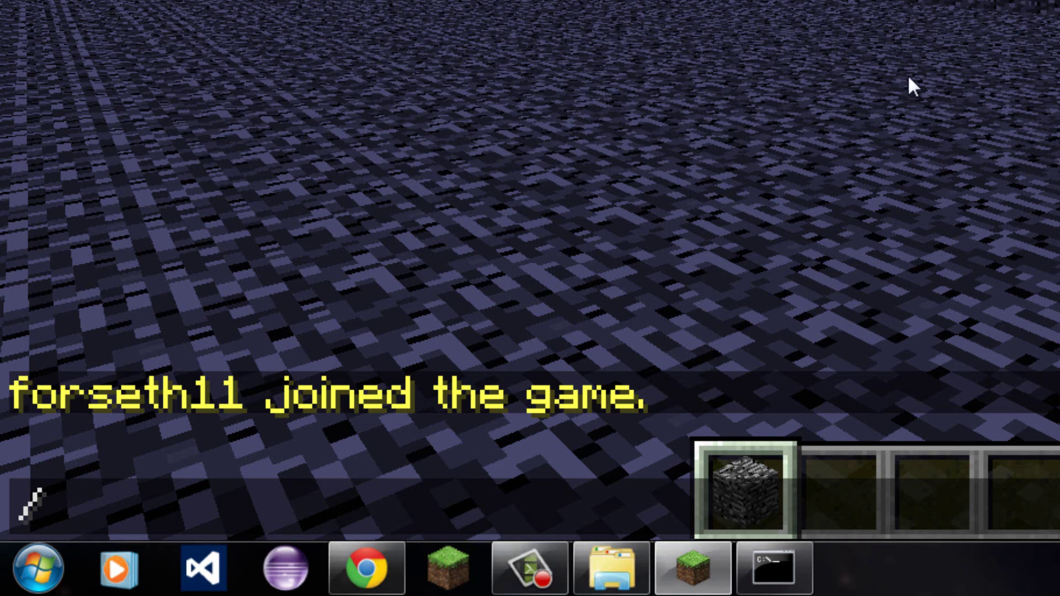
# Send the /color red command in Minecraft chat.
pyautogui.press('Escape')
pyautogui.press('/')
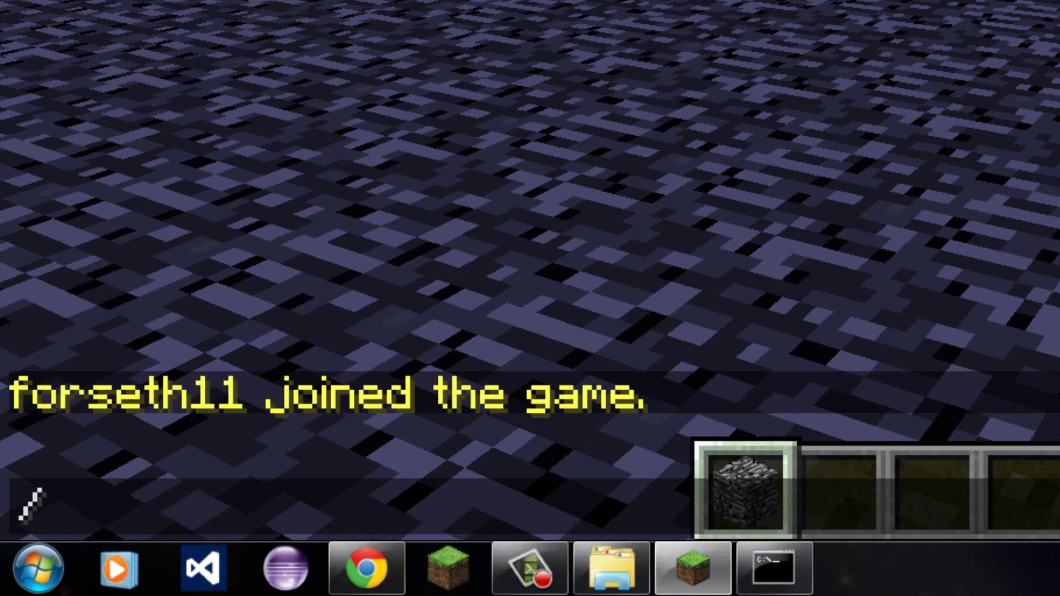
pyautogui.press('Tab')
pyautogui.press('BackSpace')
pyautogui.press('BackSpace')
pyautogui.press('BackSpace')
pyautogui.press('BackSpace')
pyautogui.press('BackSpace')
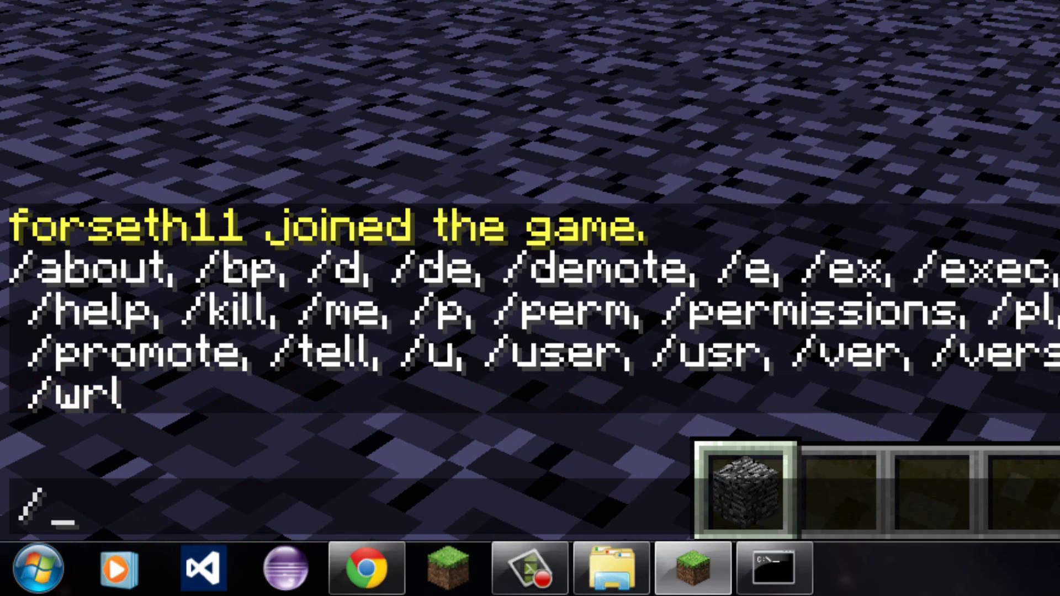
pyautogui.write('colro')
pyautogui.press('BackSpace')
pyautogui.press('BackSpace')
pyautogui.write('or ')
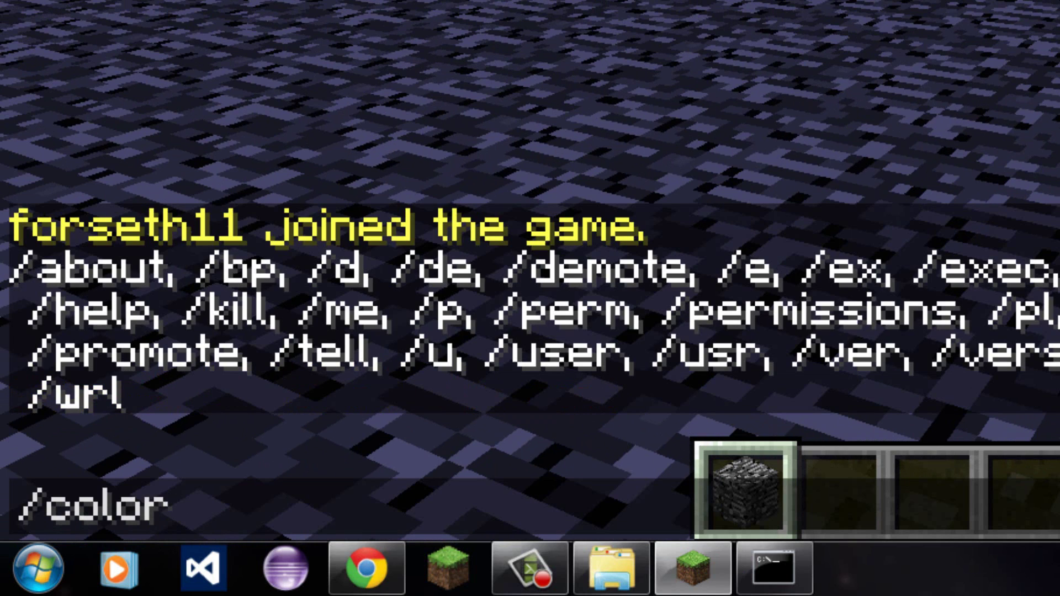
pyautogui.write('red')
pyautogui.press('Return')
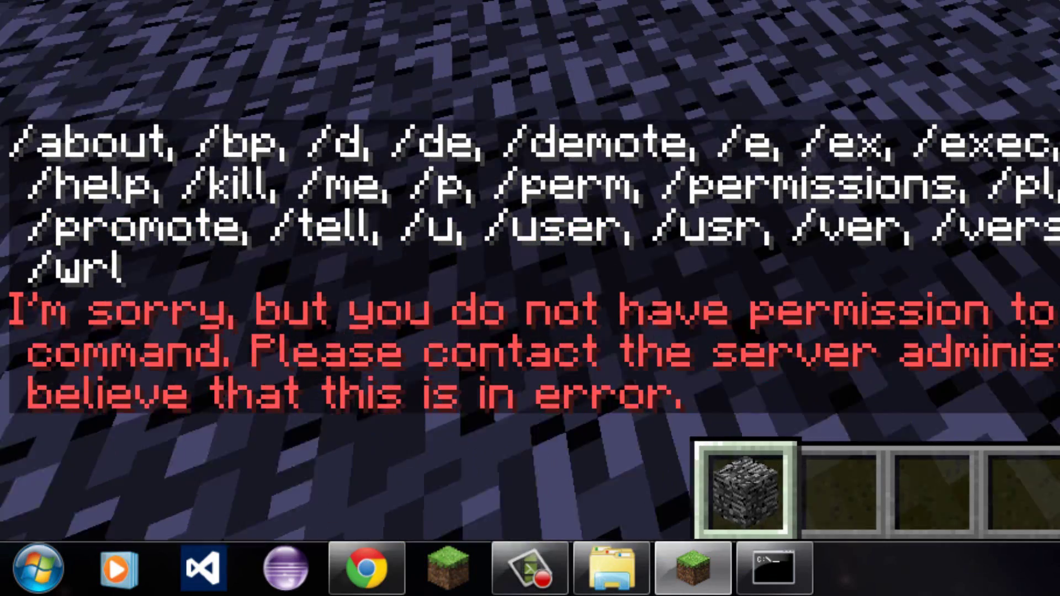
# Send /color reset, post a test chat message, then pause the game.
pyautogui.press('t')
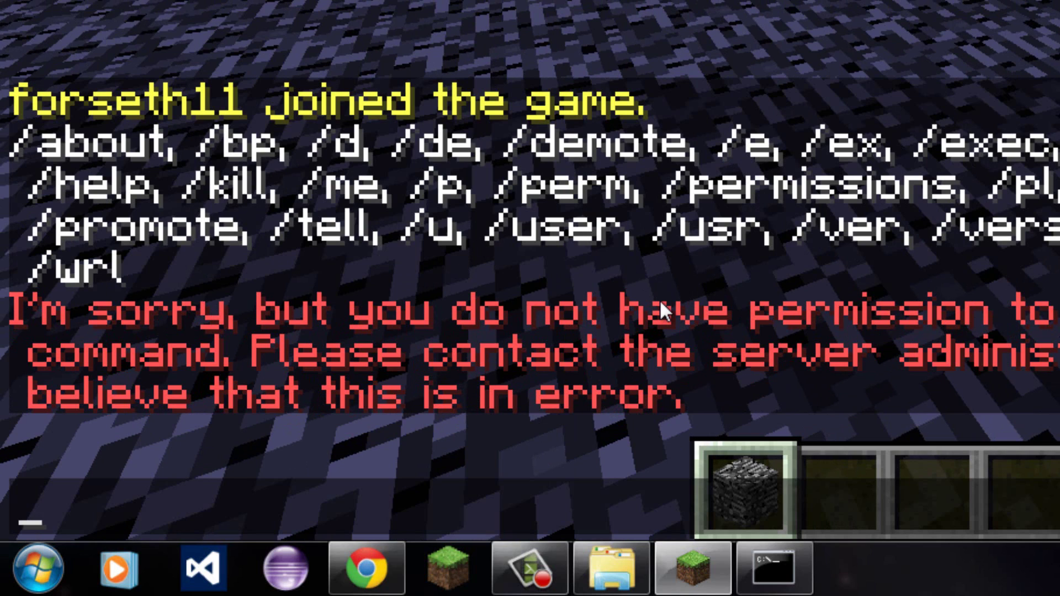
pyautogui.press('Up')
pyautogui.press('BackSpace')
pyautogui.press('BackSpace')
pyautogui.press('BackSpace')
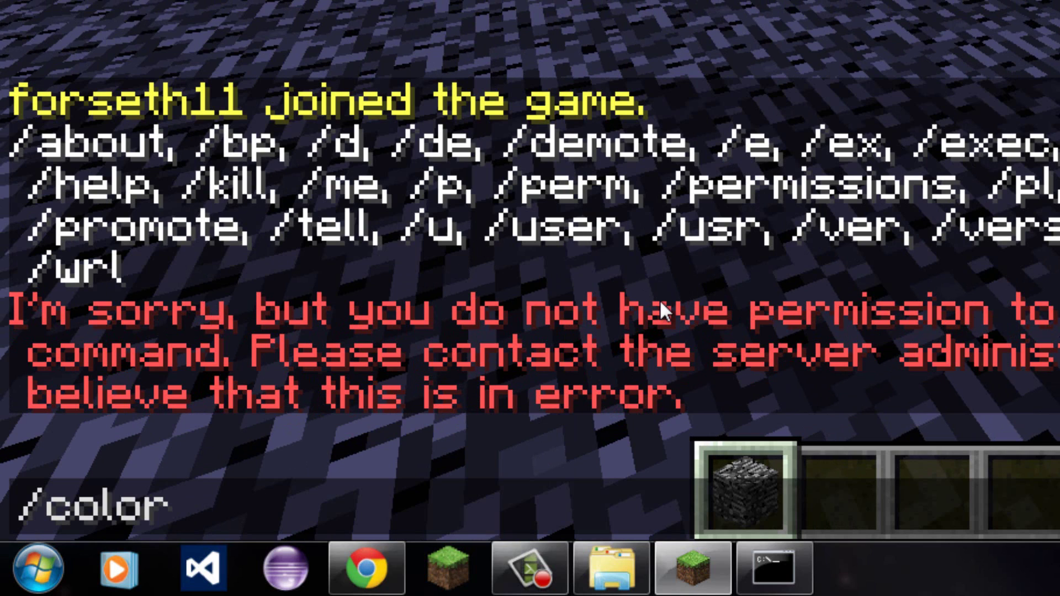
pyautogui.write('reset')
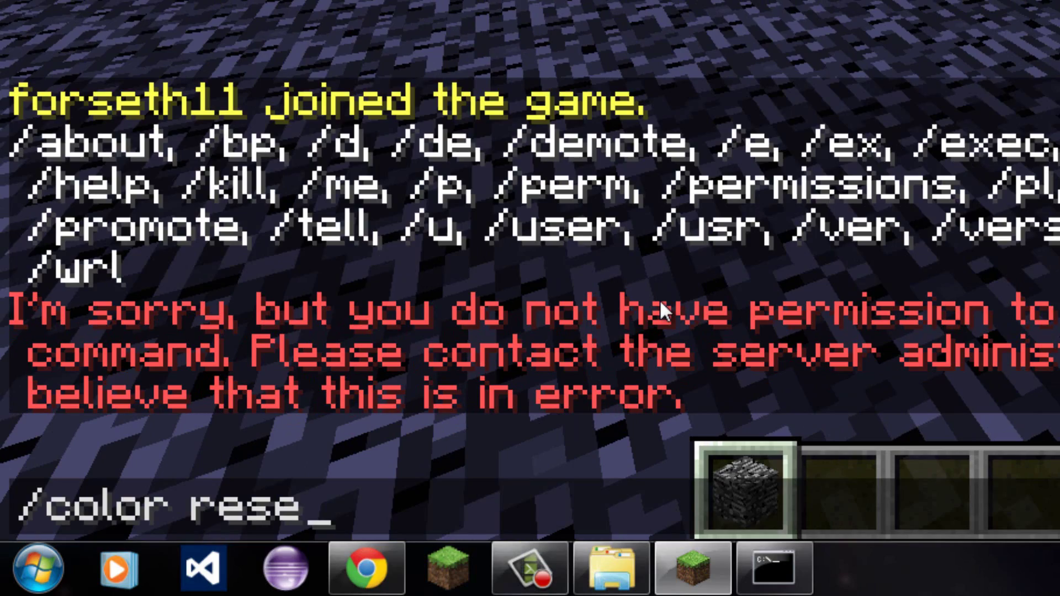
pyautogui.press('Return')
pyautogui.write('th11> hklw')
pyautogui.press('Return')
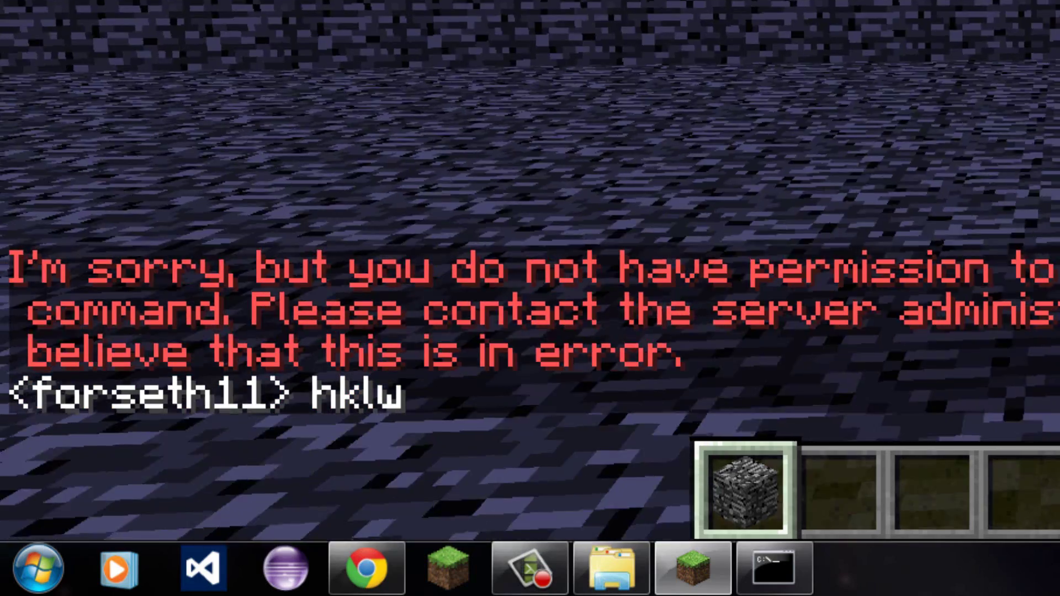
pyautogui.press('Escape')
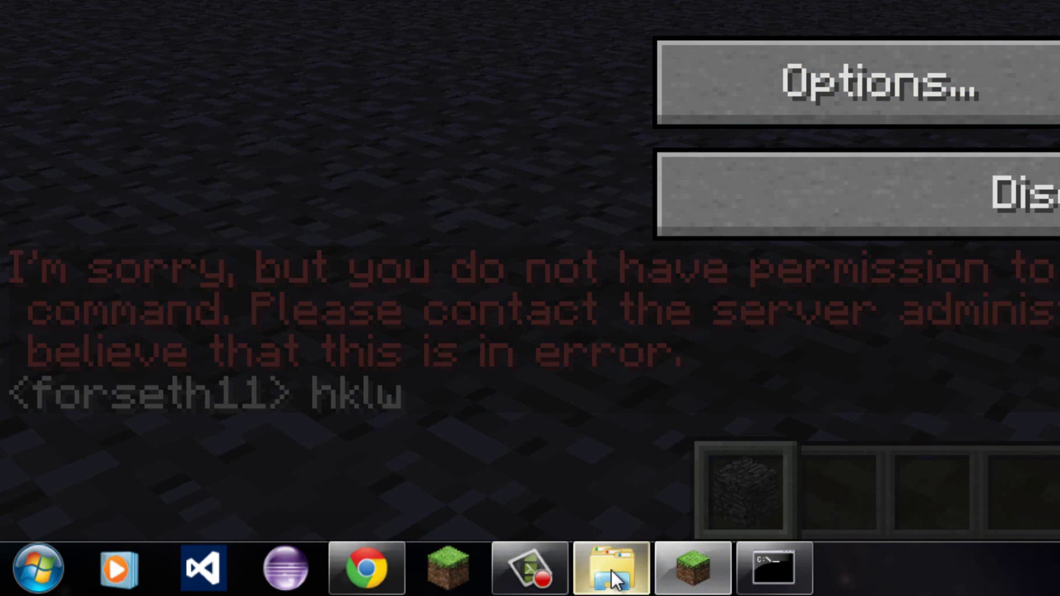
# Promote the player along the bPermissions track in the server console, then return to Minecraft.
pyautogui.moveTo(619, 557)
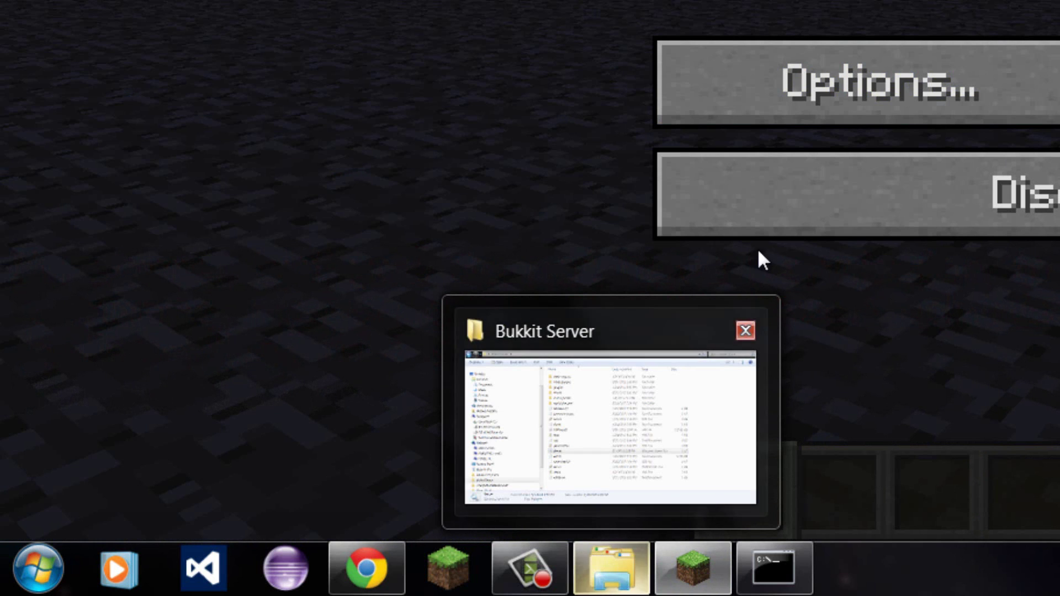
pyautogui.click(799, 558)
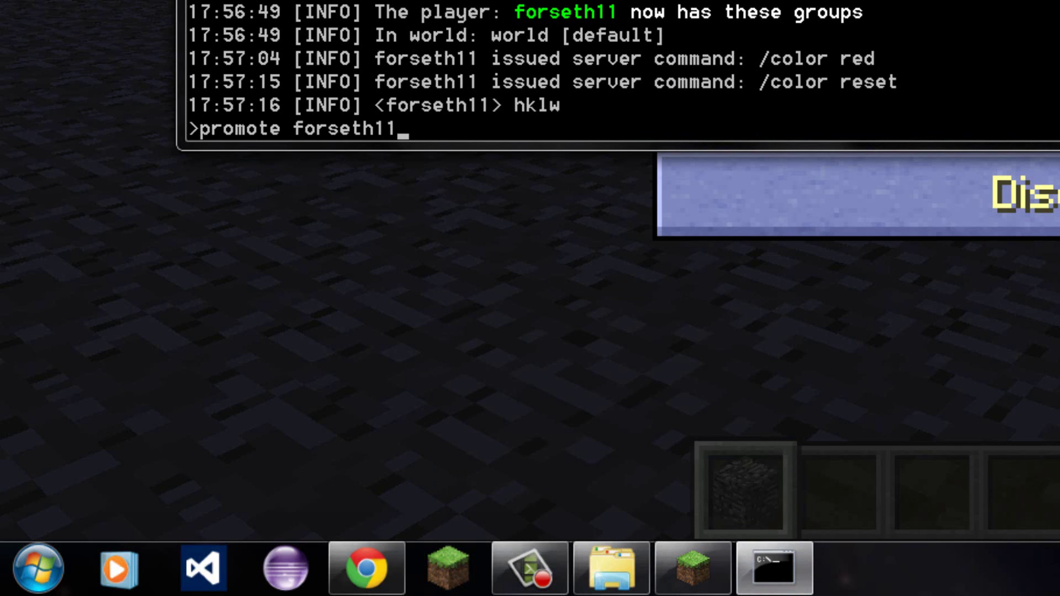
pyautogui.press('Return')
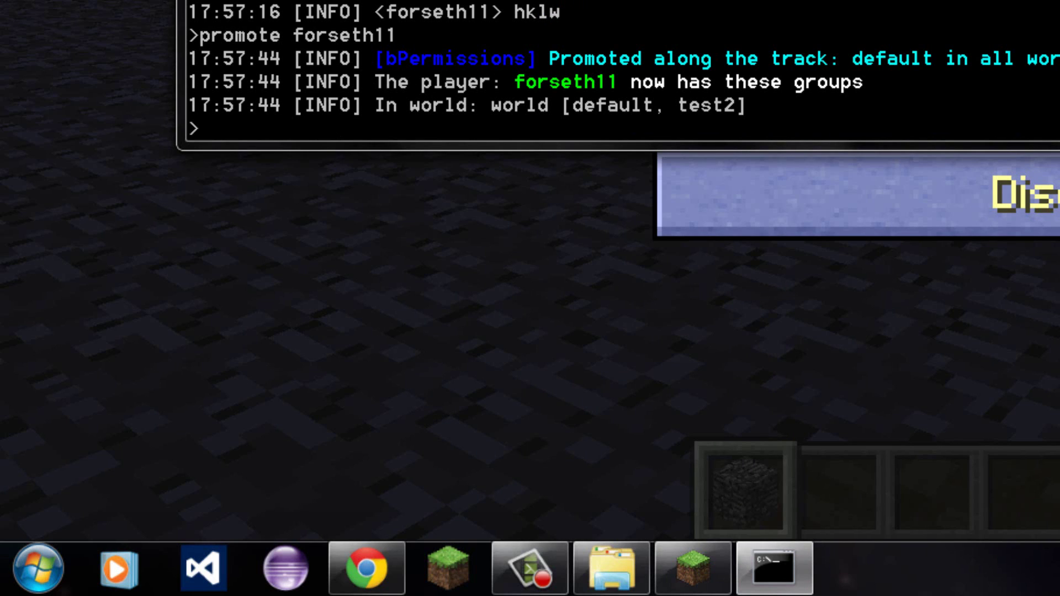
pyautogui.hotkey('alt', 'Tab')
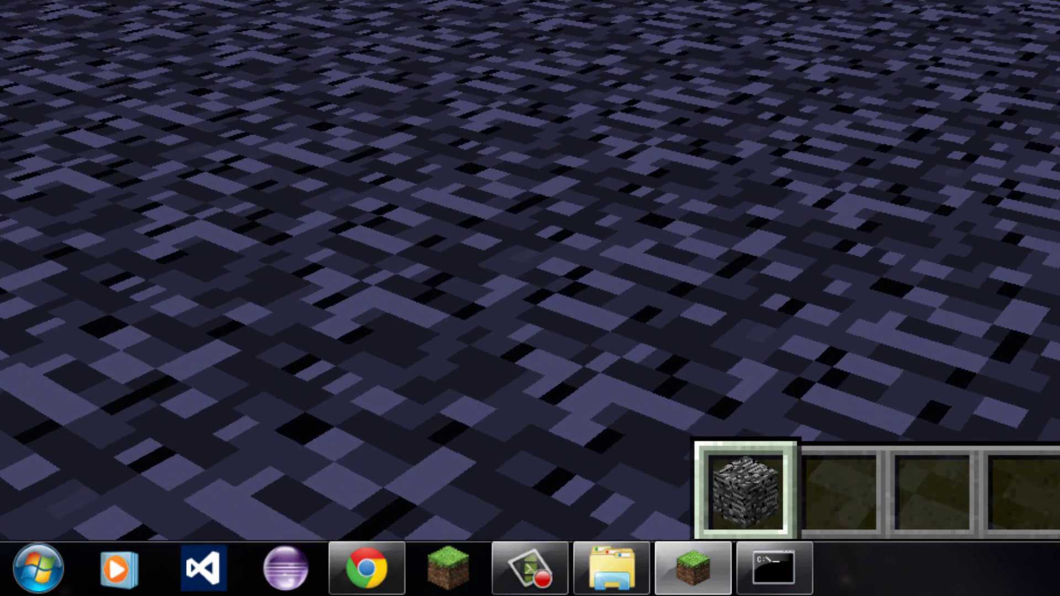
# Recall and resend /color red, then post a test chat message.
pyautogui.press('/')
pyautogui.press('Up')
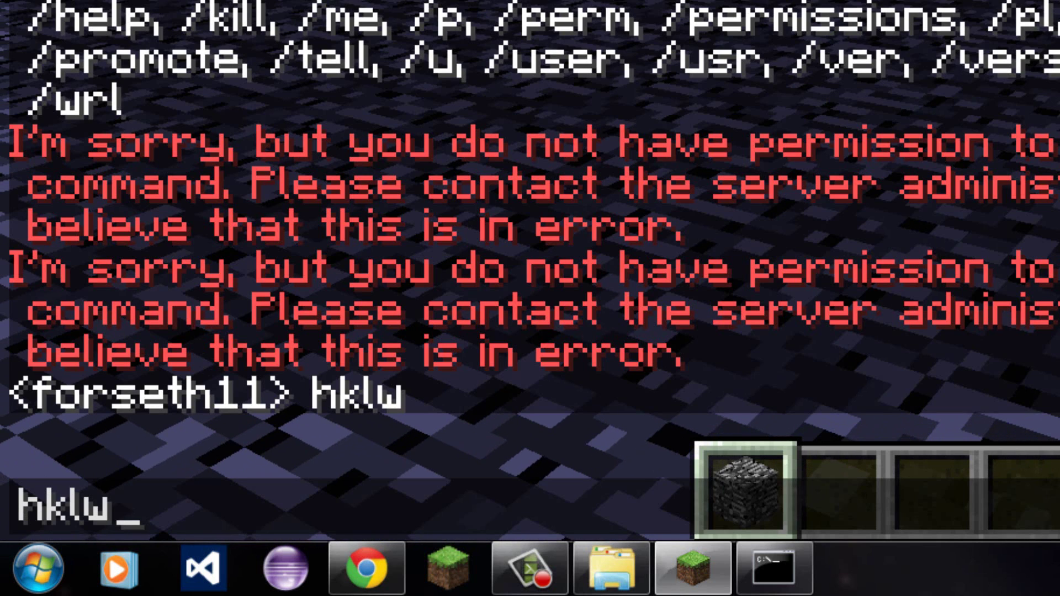
pyautogui.press('Up')
pyautogui.press('Up')
pyautogui.press('Down')
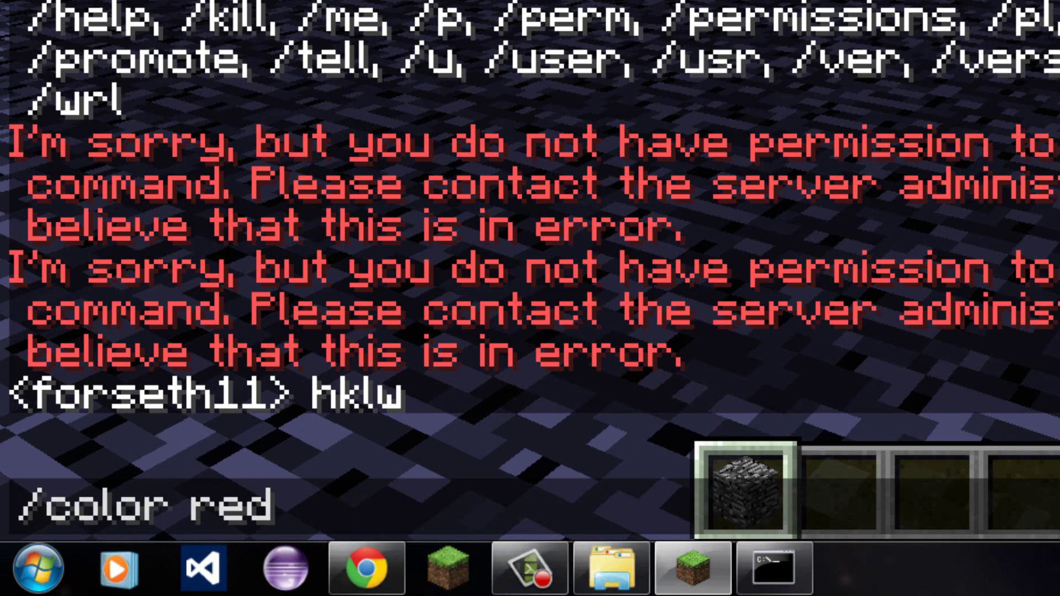
pyautogui.press('Return')
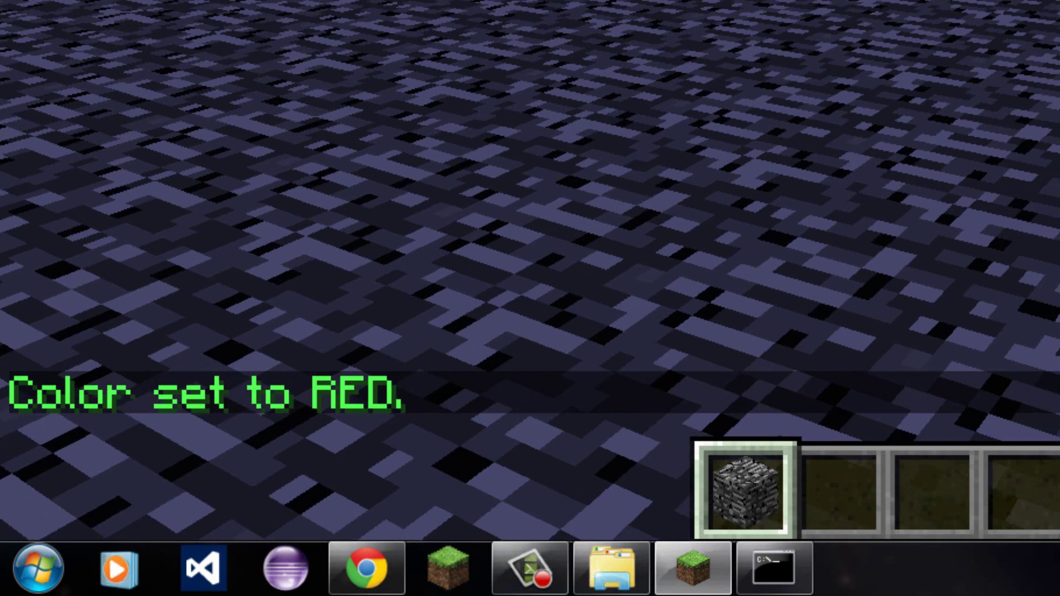
pyautogui.write('th11> klas;d')
pyautogui.press('Return')
# Send /color with the Tab-completed player name and red, which gets refused.
pyautogui.press('t')
pyautogui.press('Up')
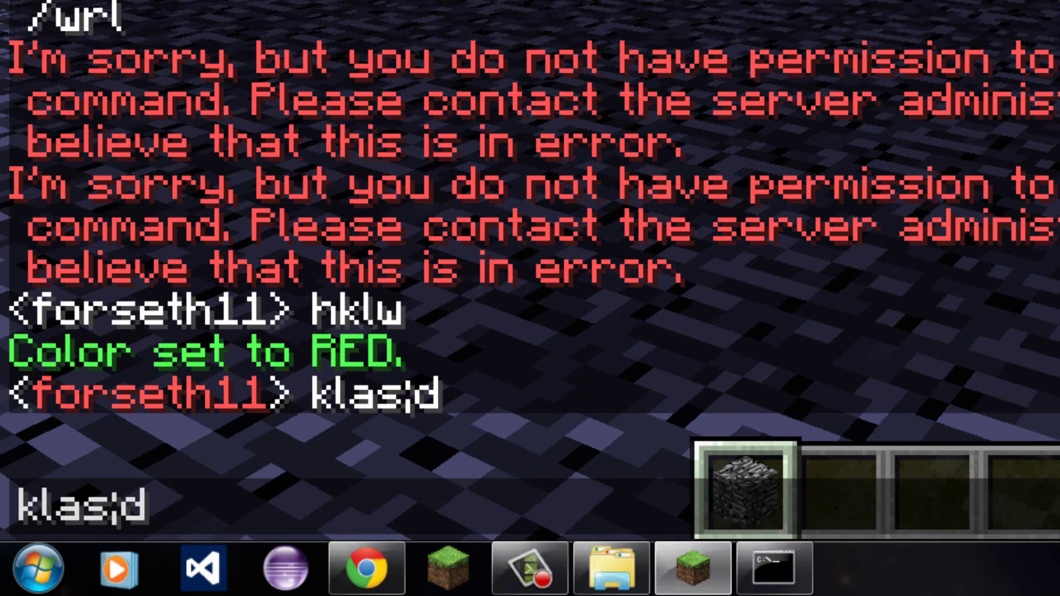
pyautogui.press('Up')
pyautogui.press('BackSpace')
pyautogui.press('BackSpace')
pyautogui.press('BackSpace')
pyautogui.press('Tab')
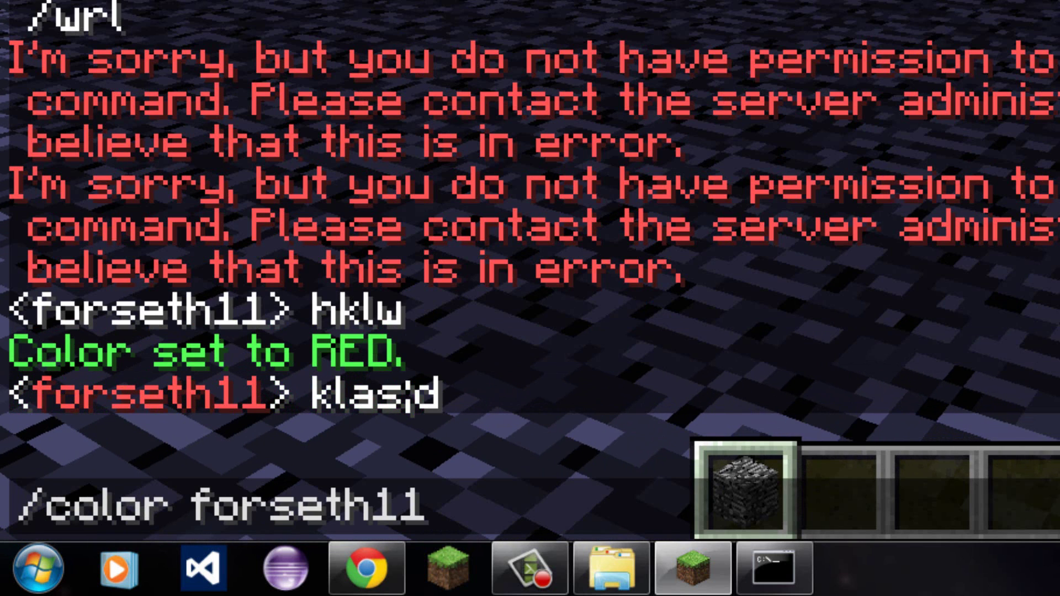
pyautogui.write('tkld')
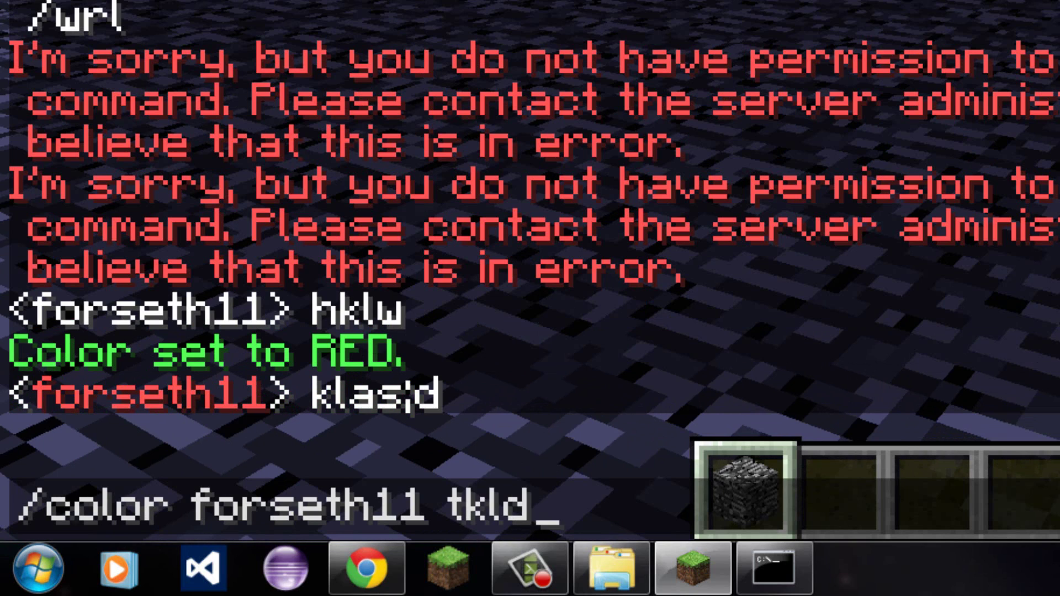
pyautogui.press('BackSpace')
pyautogui.press('BackSpace')
pyautogui.press('BackSpace')
pyautogui.press('BackSpace')
pyautogui.press('BackSpace')
pyautogui.write('red')
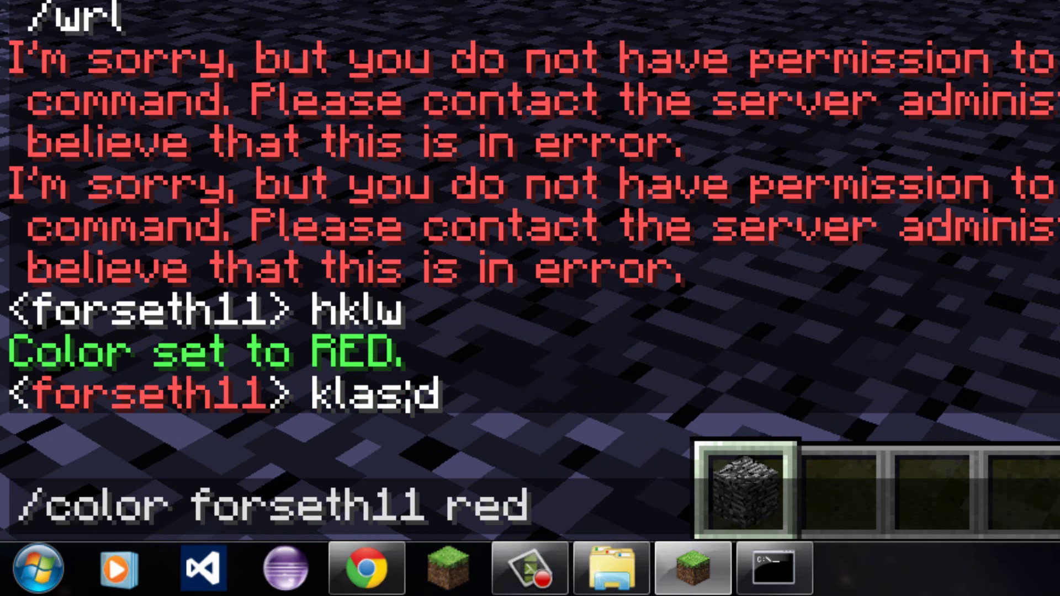
pyautogui.press('Return')
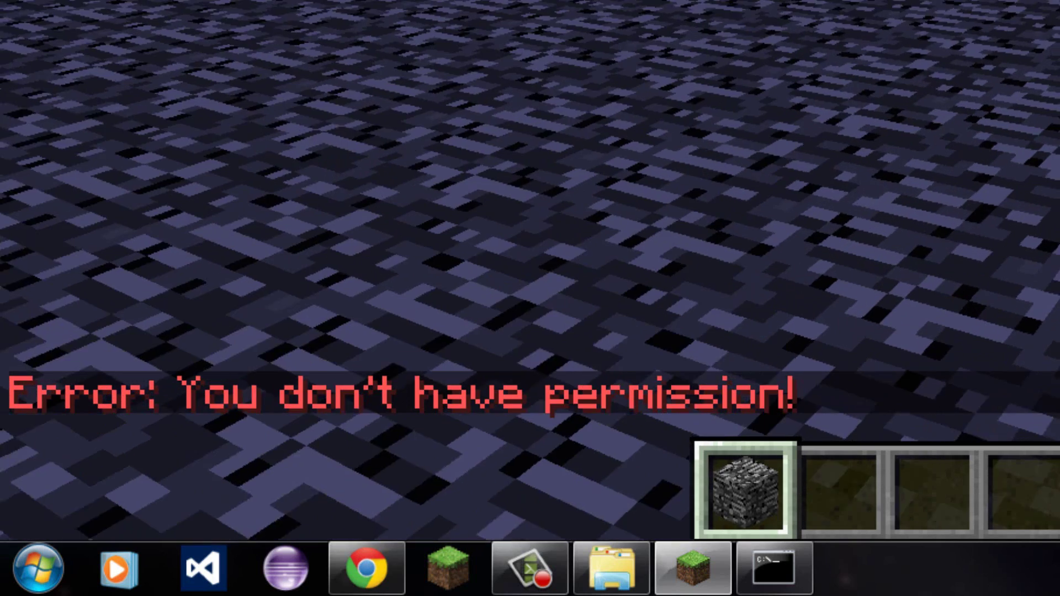
# Run 'promote' with the player's name in the Bukkit server console.
pyautogui.press('Escape')
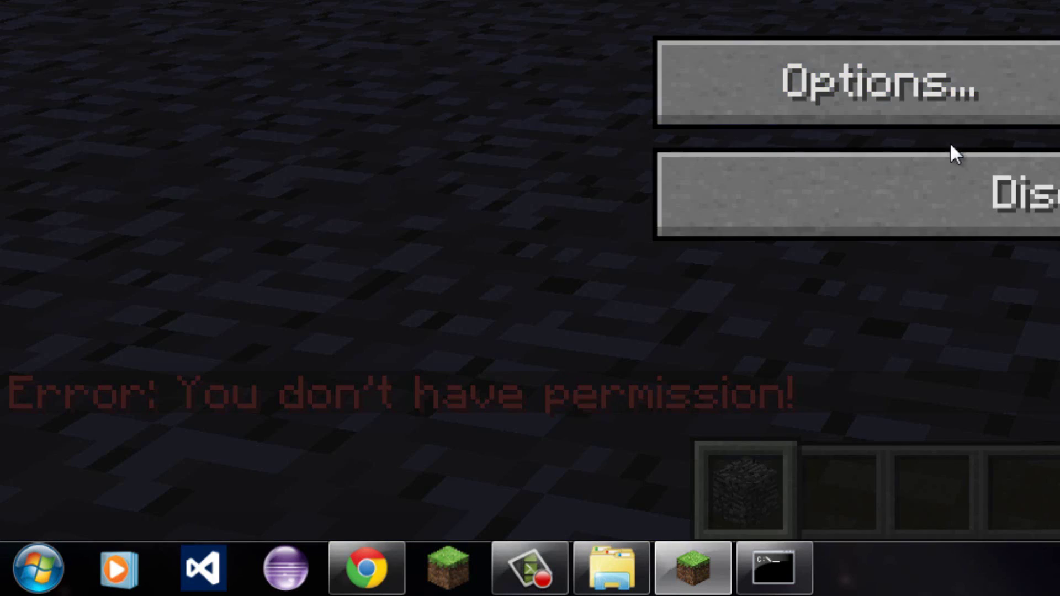
pyautogui.click(778, 566)
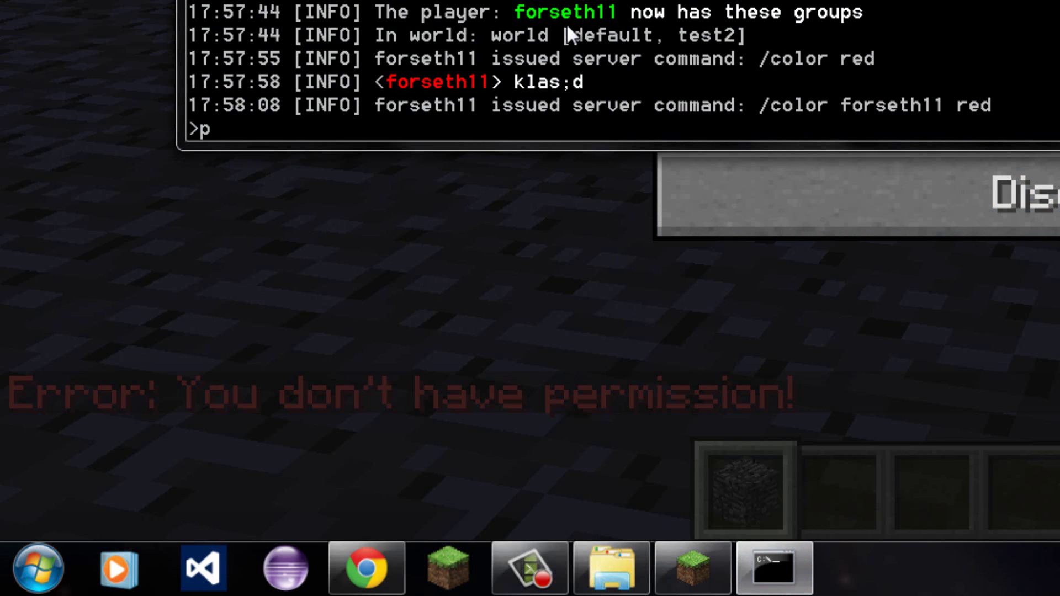
pyautogui.write('promote f')
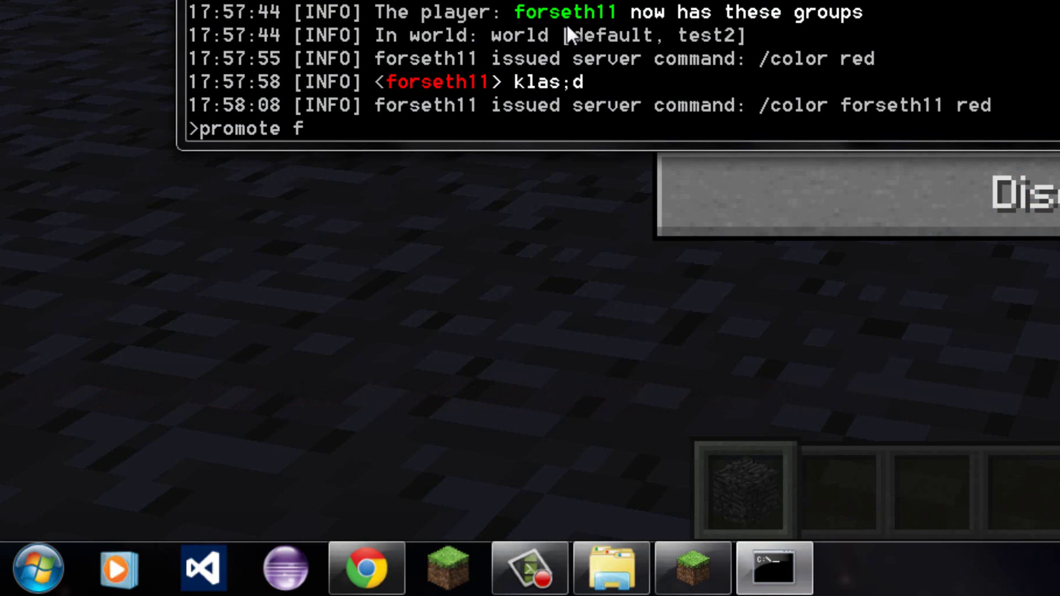
pyautogui.write('orseth11')
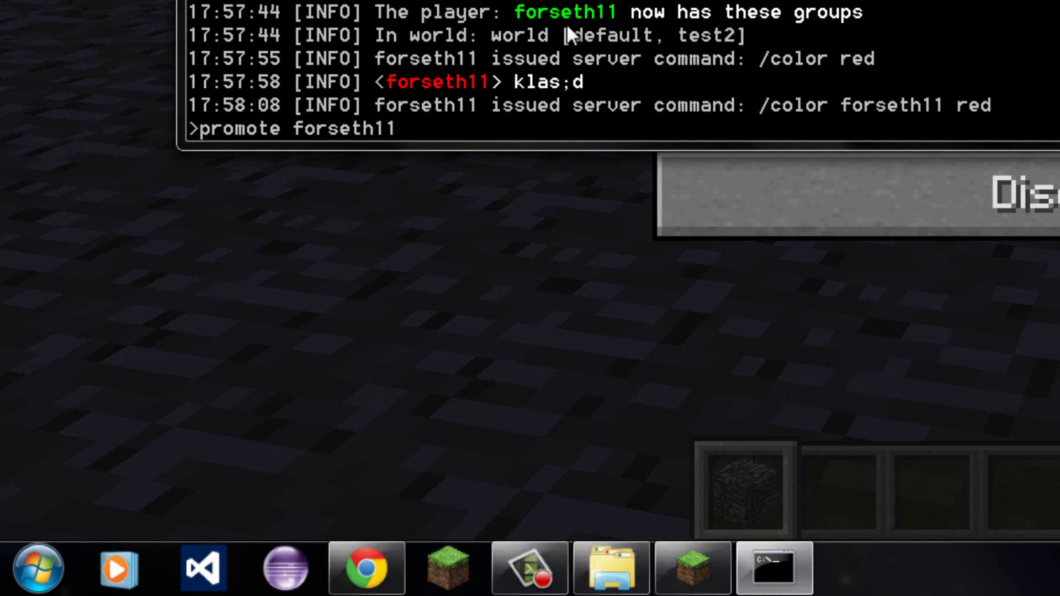
pyautogui.press('Return')
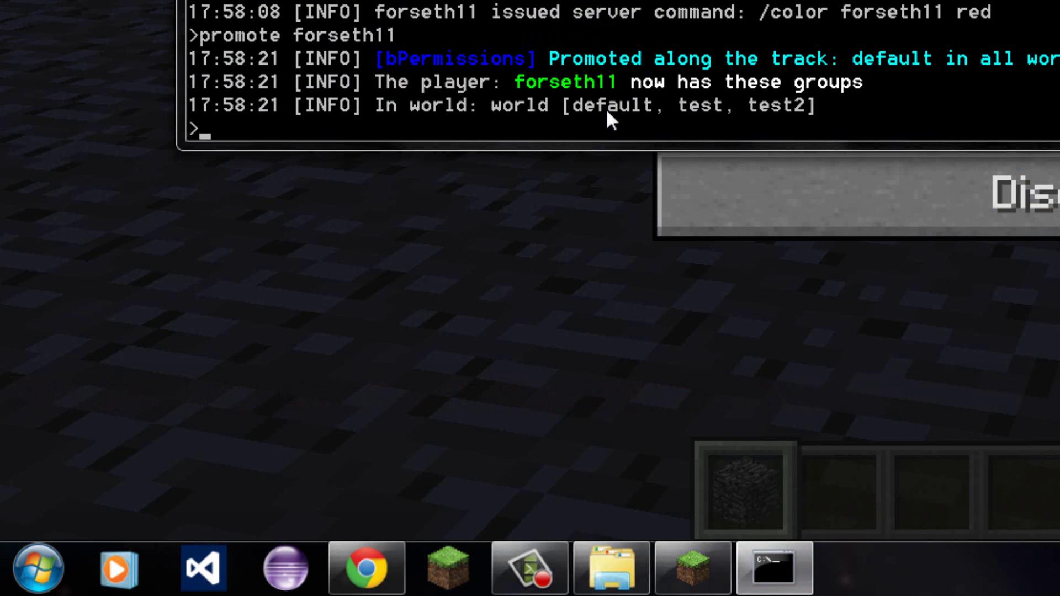
# Back in Minecraft, colour the named player green and post a test message.
pyautogui.hotkey('alt', 'Tab')
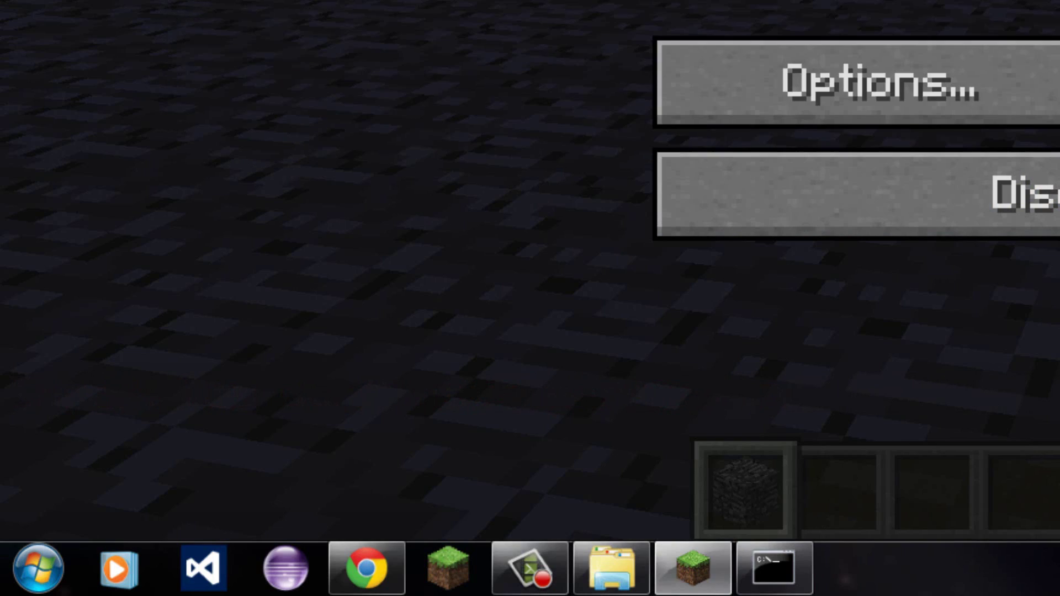
pyautogui.press('Escape')
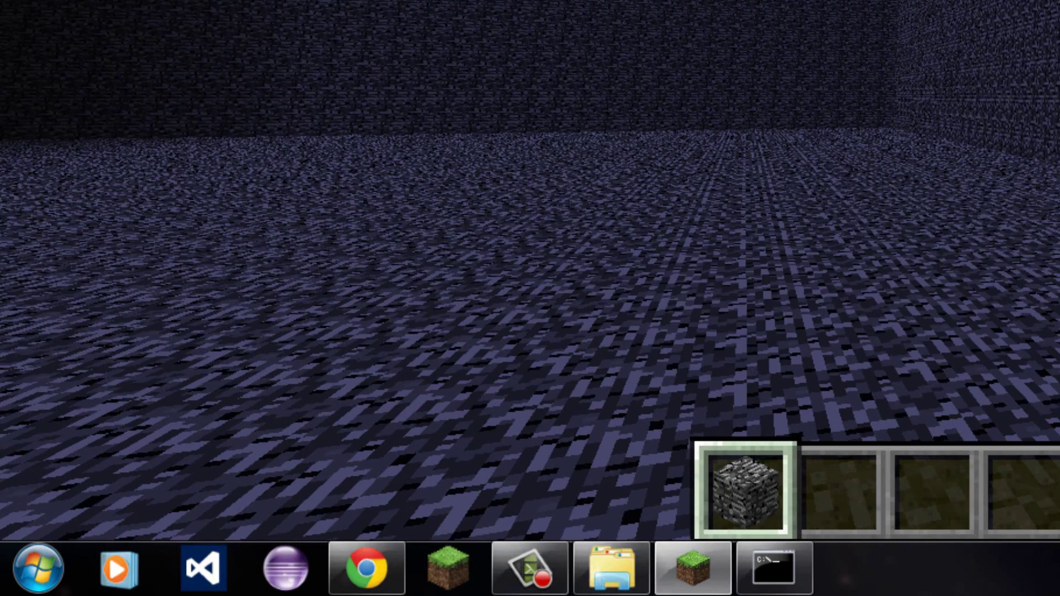
pyautogui.press('/')
pyautogui.write('colo')
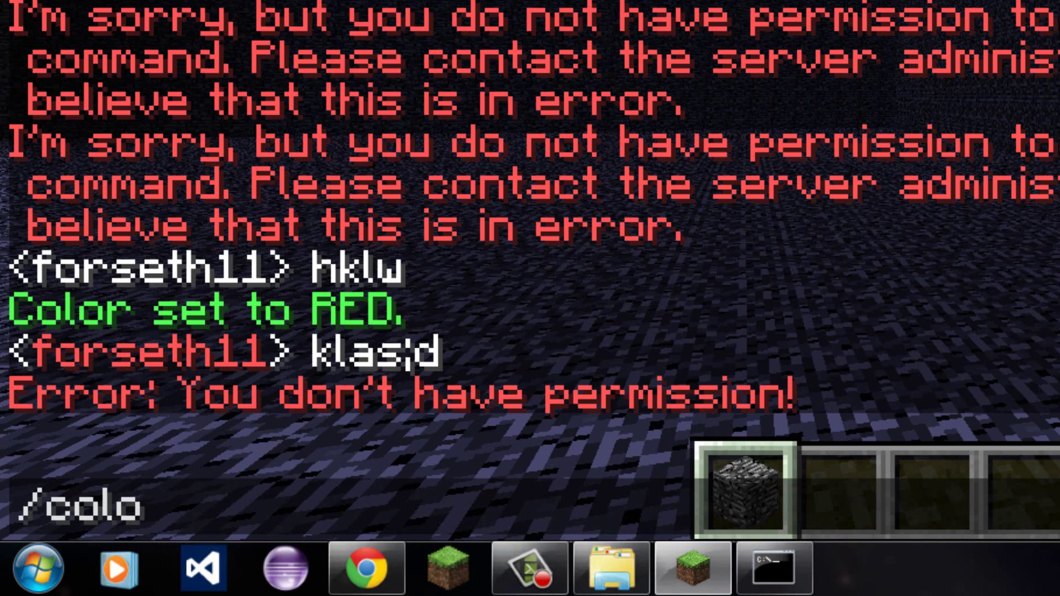
pyautogui.write('r forseth11')
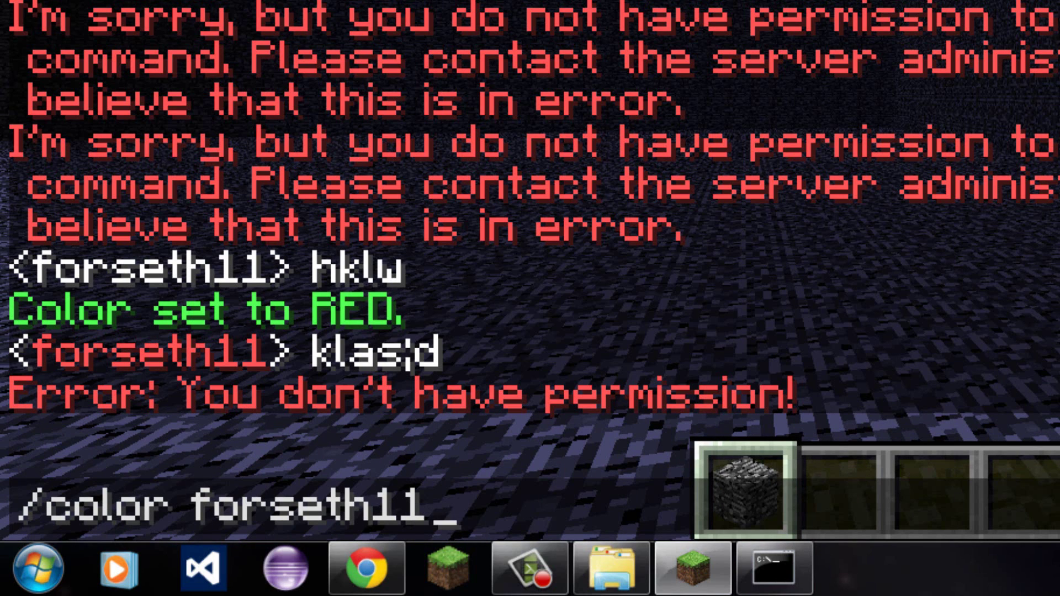
pyautogui.write(' g')
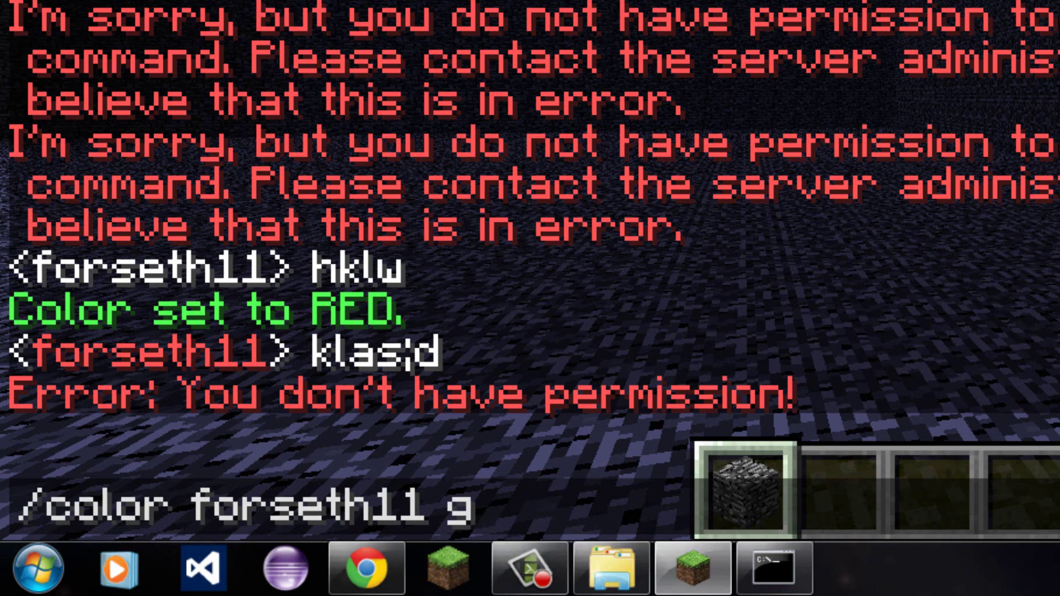
pyautogui.write('reen')
pyautogui.press('Return')
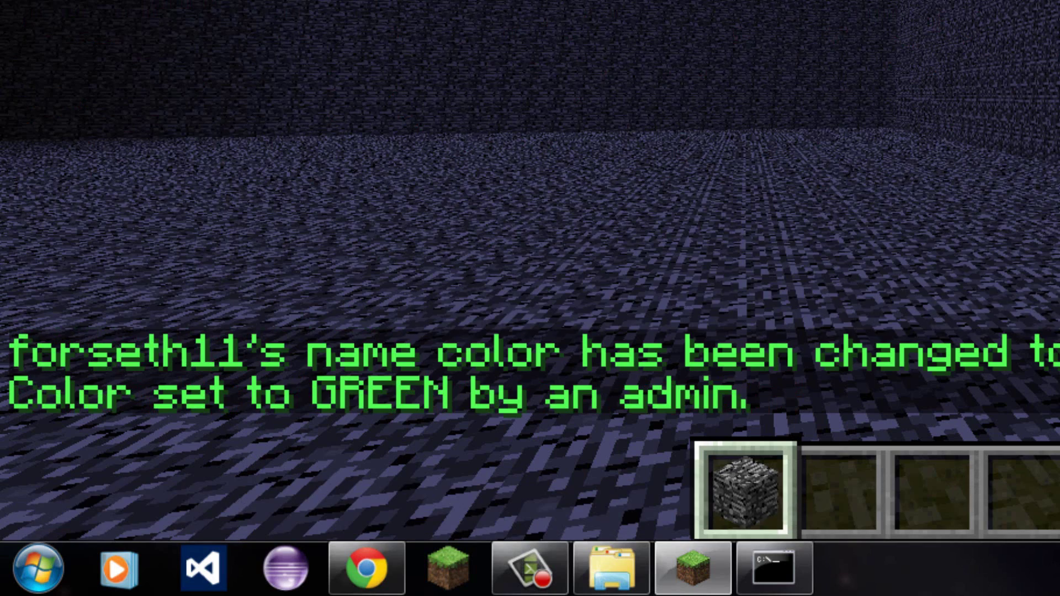
pyautogui.write('th11> fjlsaf')
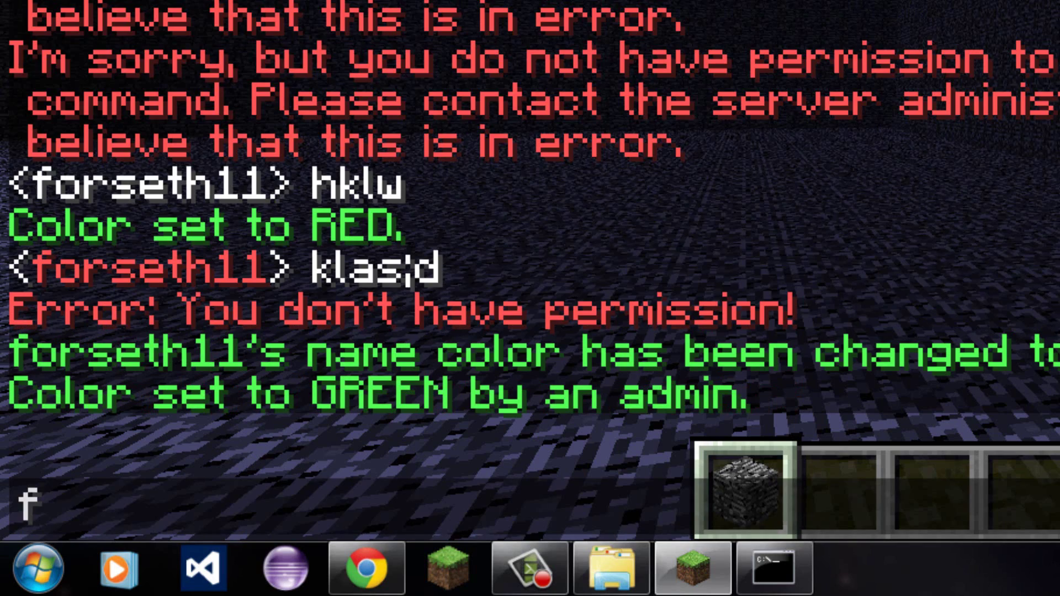
pyautogui.press('Return')
# Set the name colour to dark_red, post a test message, and bring up the game menu.
pyautogui.press('t')
pyautogui.press('Up')
pyautogui.press('Up')
pyautogui.press('Up')
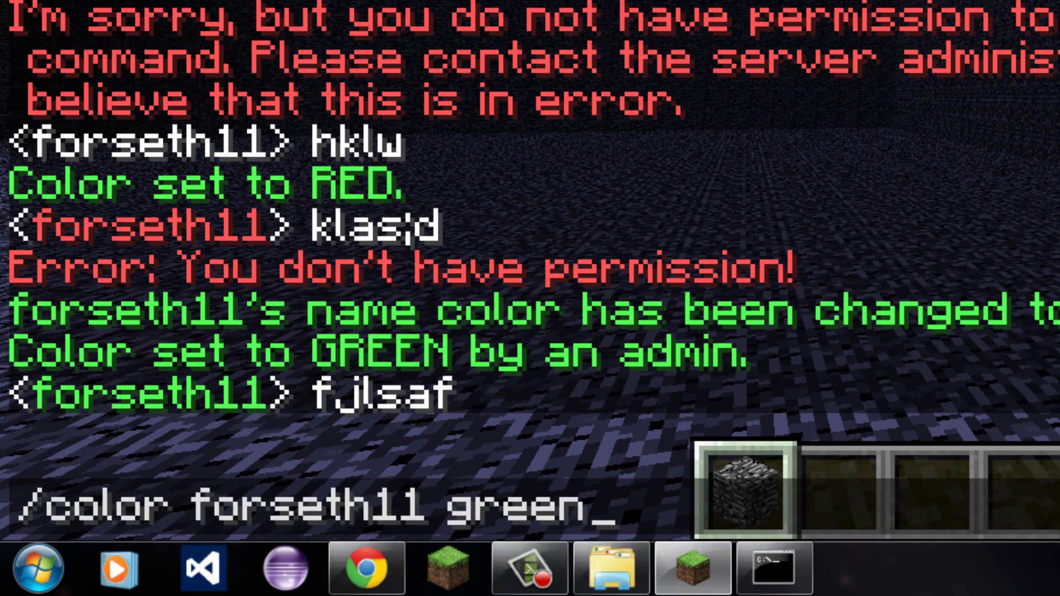
pyautogui.press('Down')
pyautogui.press('BackSpace')
pyautogui.press('BackSpace')
pyautogui.press('BackSpace')
pyautogui.press('BackSpace')
pyautogui.press('BackSpace')
pyautogui.press('BackSpace')
pyautogui.press('BackSpace')
pyautogui.press('BackSpace')
pyautogui.press('BackSpace')
pyautogui.press('BackSpace')
pyautogui.press('BackSpace')
pyautogui.press('BackSpace')
pyautogui.press('BackSpace')
pyautogui.press('BackSpace')
pyautogui.press('BackSpace')
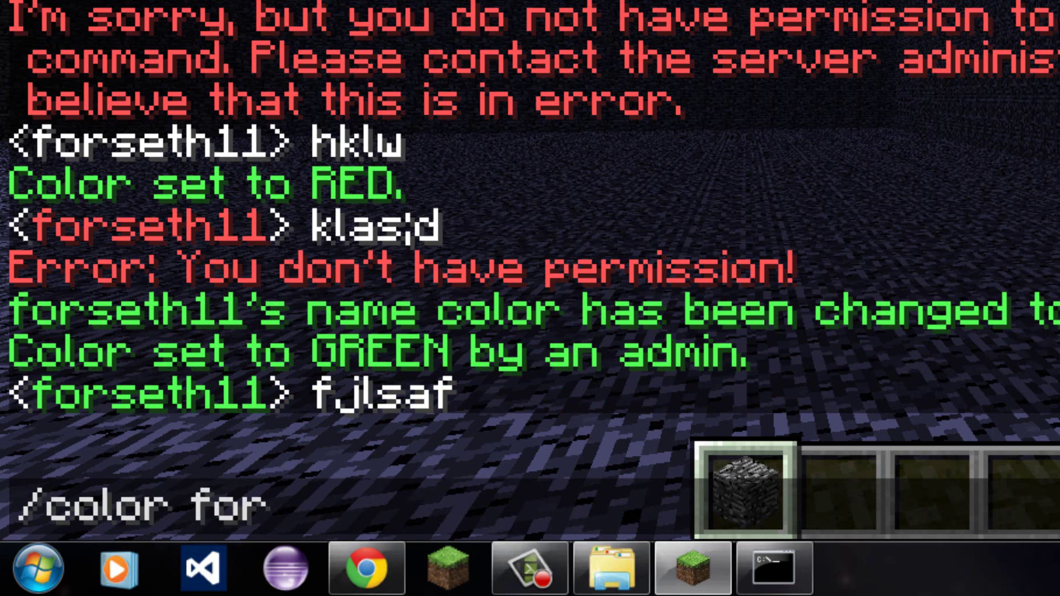
pyautogui.write('red')
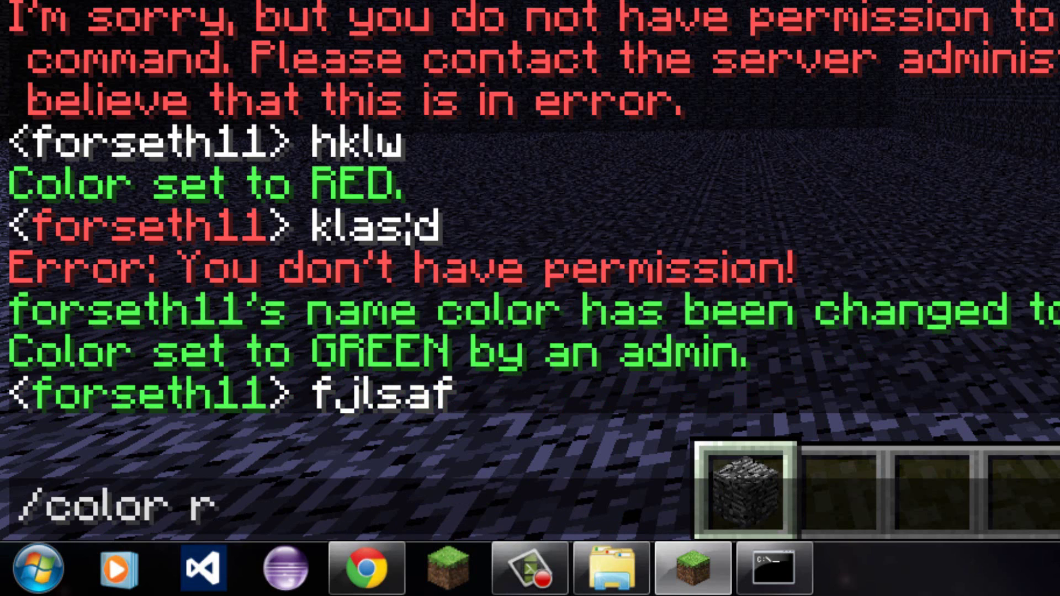
pyautogui.press('BackSpace')
pyautogui.press('BackSpace')
pyautogui.press('BackSpace')
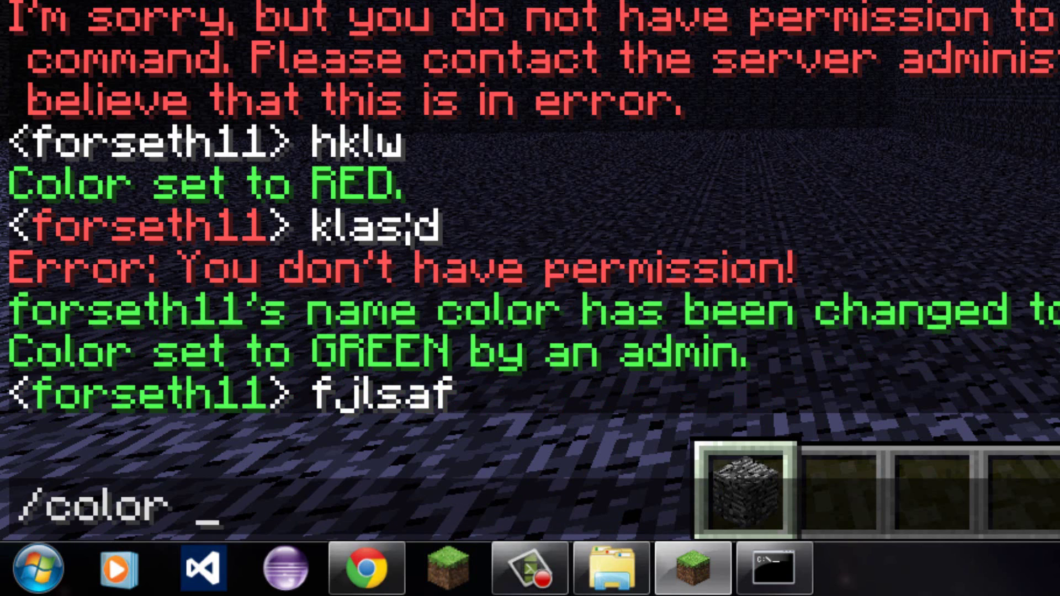
pyautogui.write('dark')
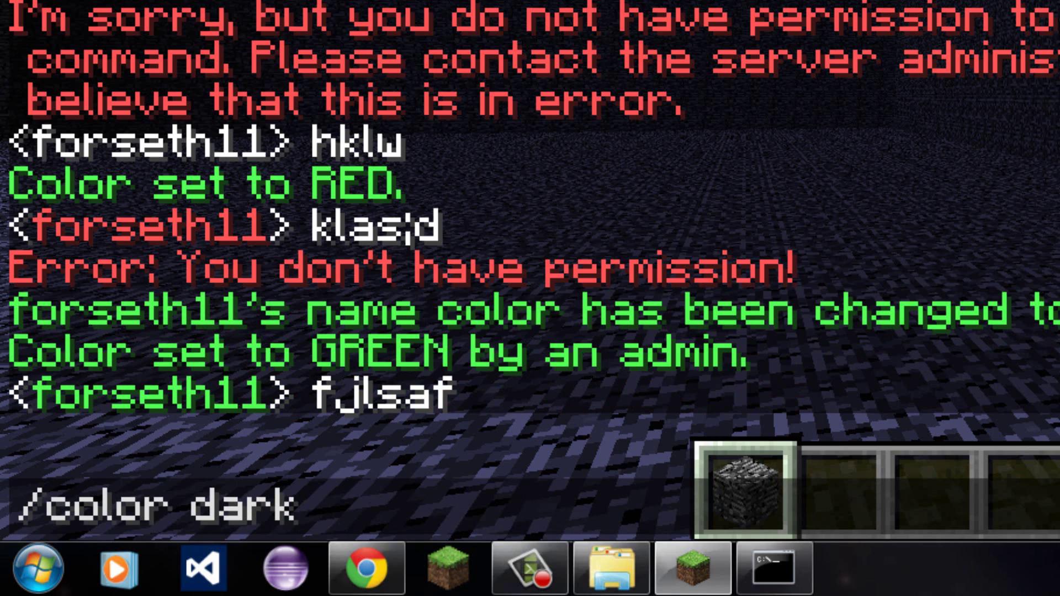
pyautogui.write('_red')
pyautogui.press('Return')
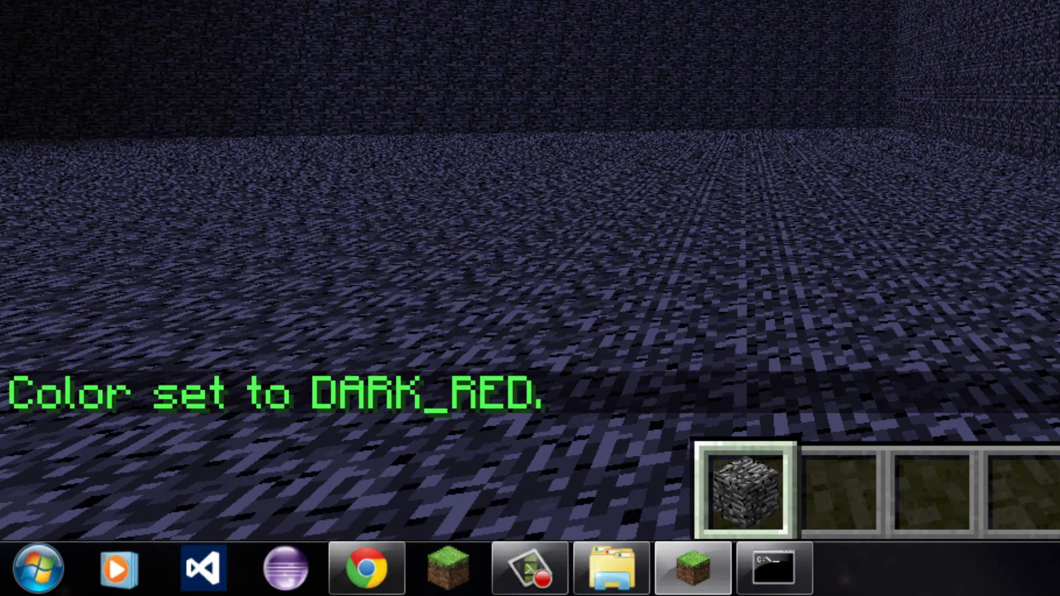
pyautogui.write('th11> jskld')
pyautogui.press('Return')
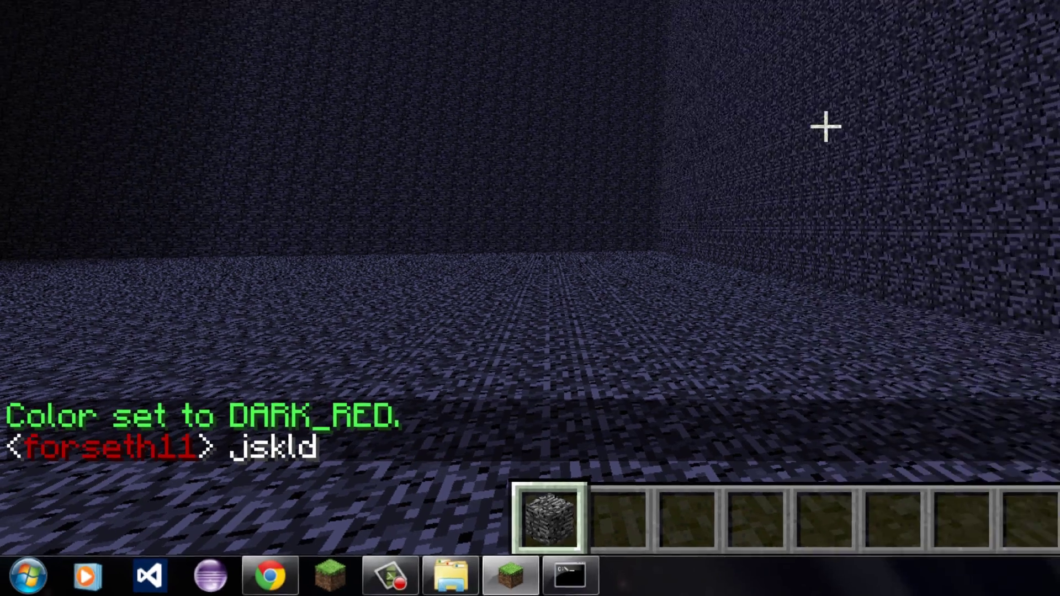
pyautogui.press('t')
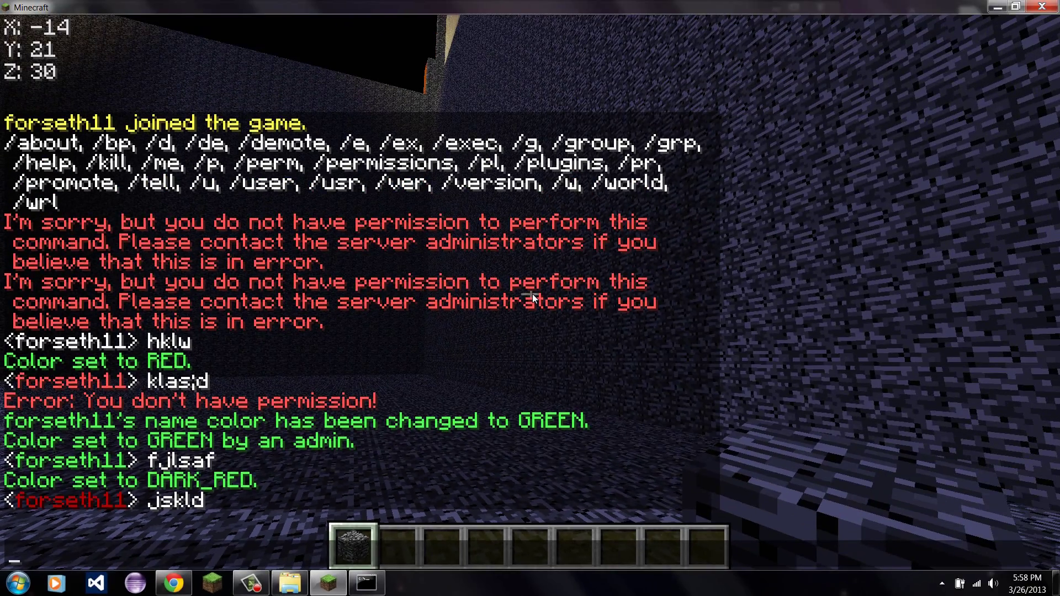
pyautogui.press('Escape')
pyautogui.press('Escape')
# Disconnect from the server and shut down the Bukkit server with 'stop'.
pyautogui.click(530, 405)
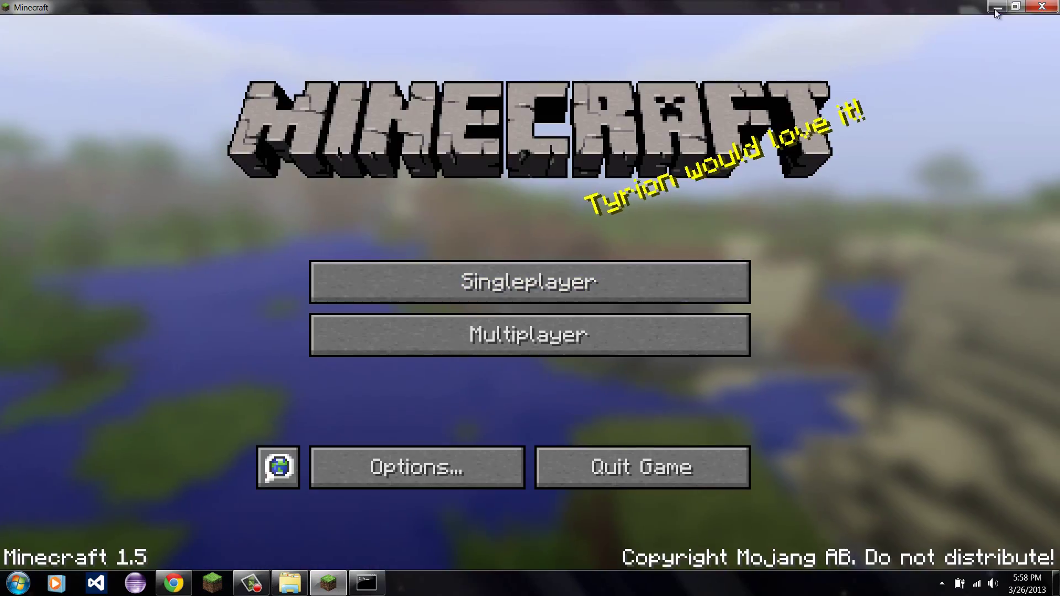
pyautogui.click(366, 582)
pyautogui.write('stop')
pyautogui.press('Return')
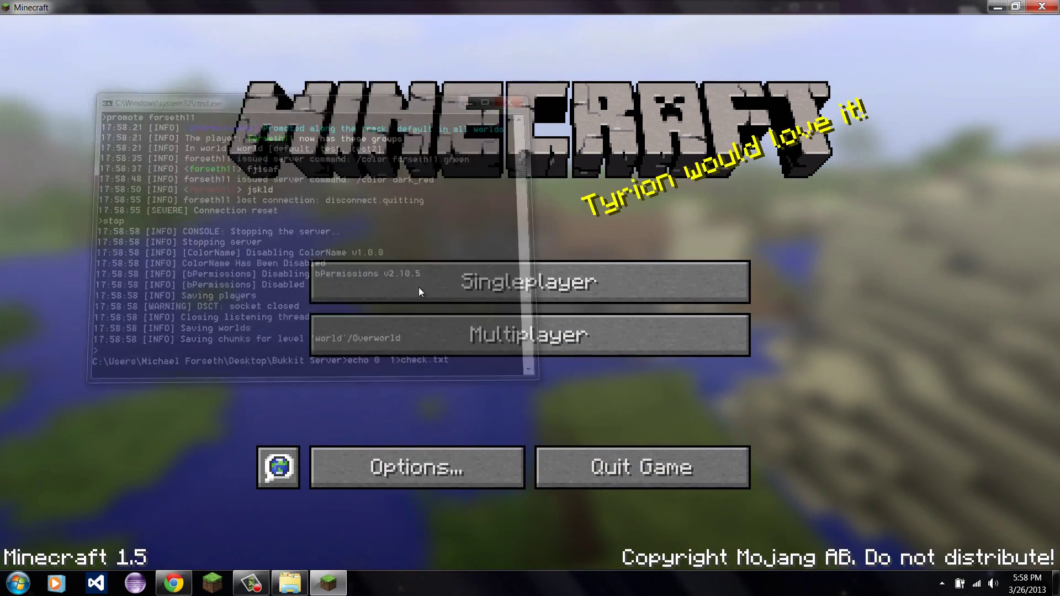
# Open ColorName.jar from the plugins folder in WinRAR and open its plugin.yml.
pyautogui.click(302, 583)
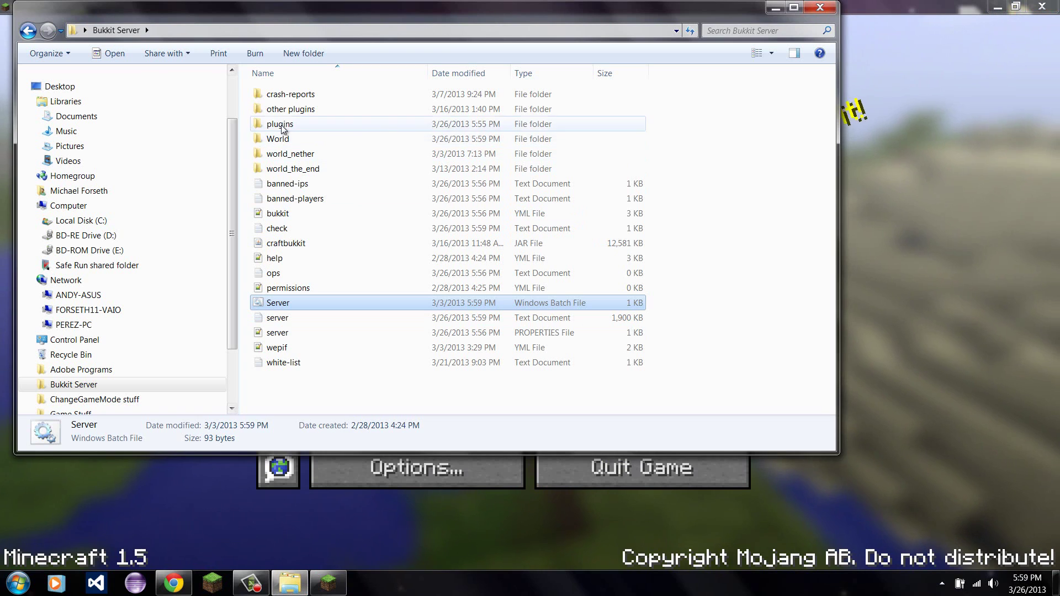
pyautogui.doubleClick(282, 125)
pyautogui.rightClick(286, 127)
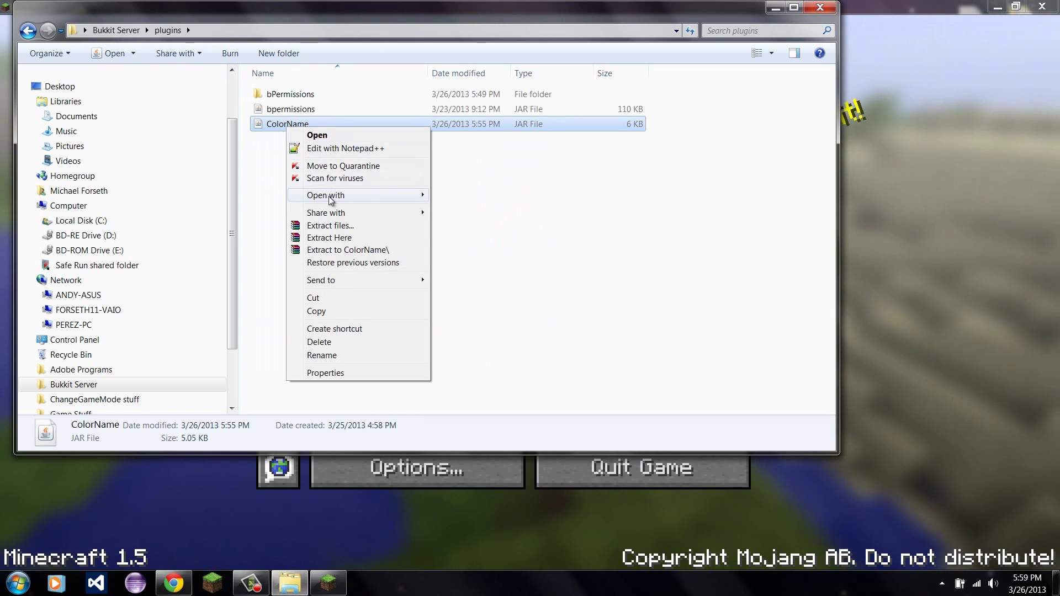
pyautogui.moveTo(359, 195)
pyautogui.click(483, 212)
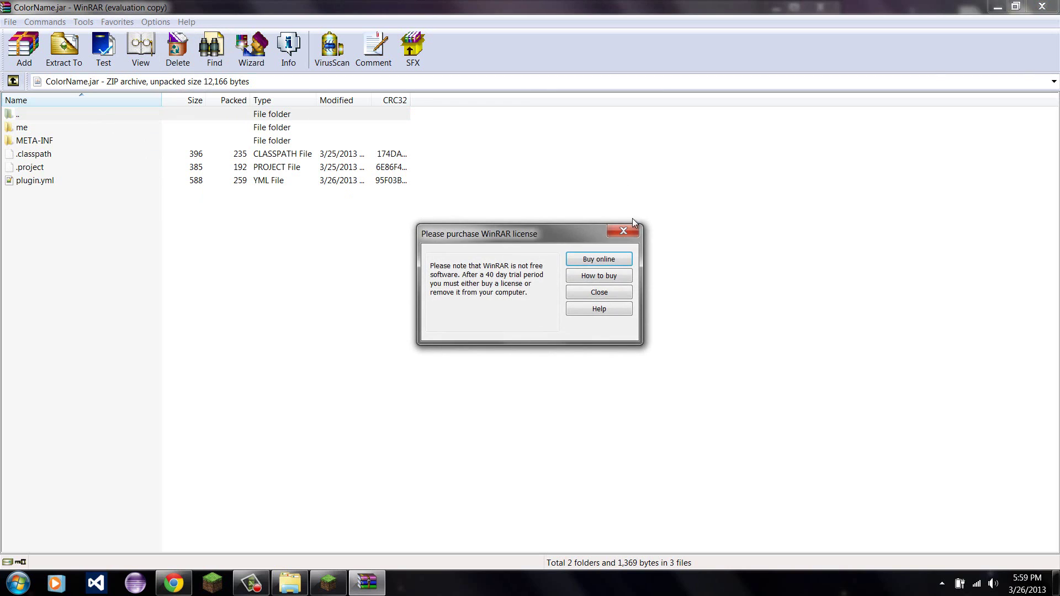
pyautogui.click(631, 231)
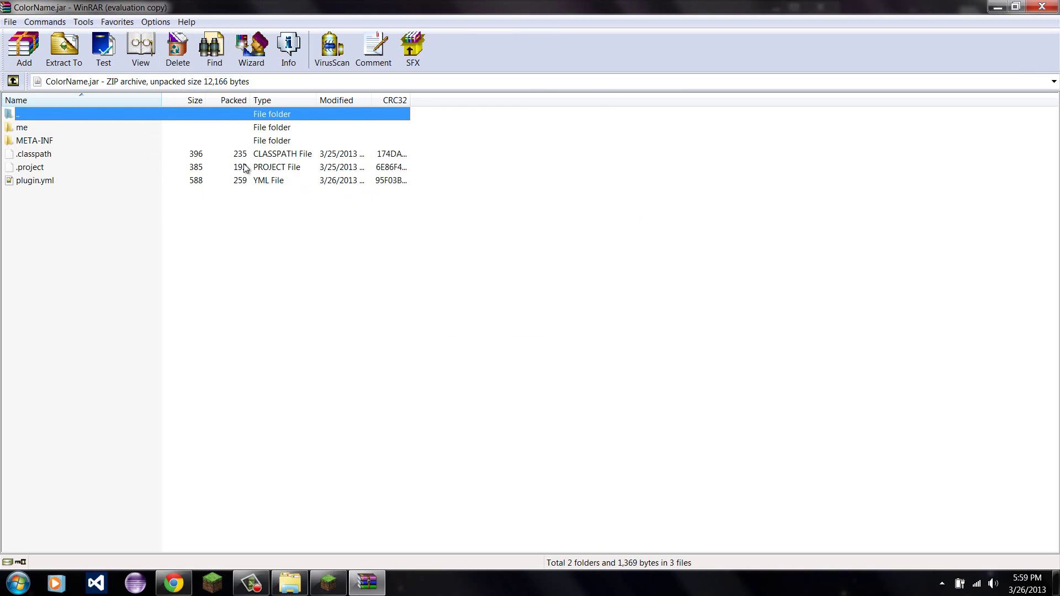
pyautogui.click(33, 182)
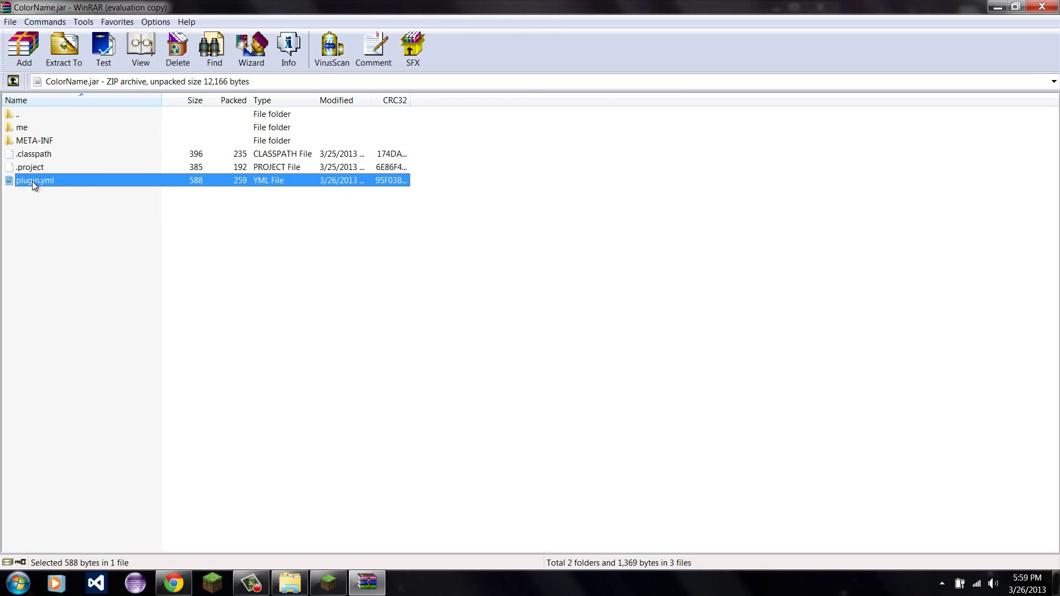
pyautogui.doubleClick(32, 181)
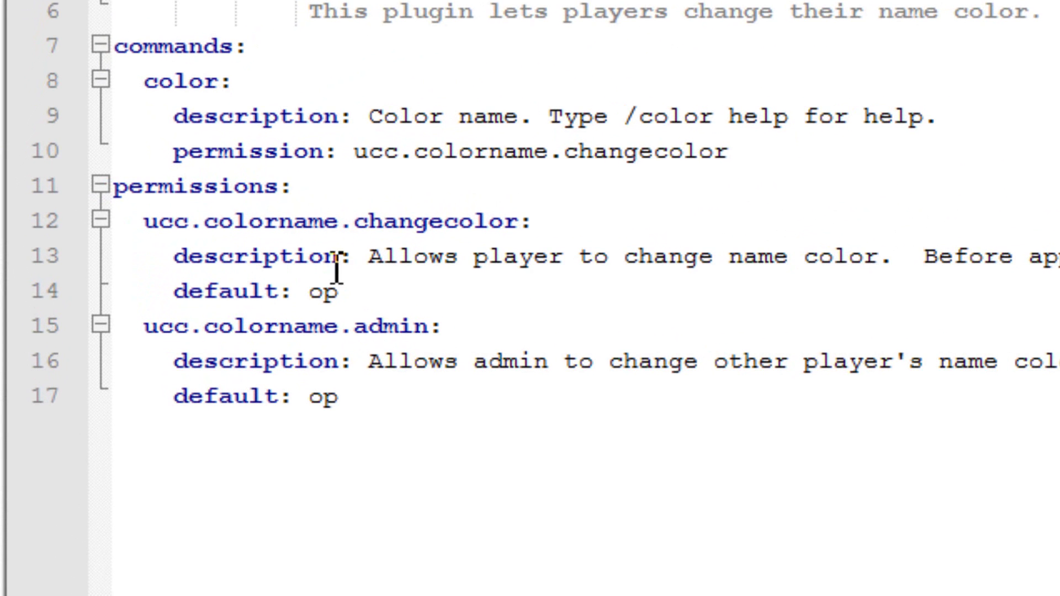
# Highlight the ucc.colorname.changecolor permission and its 'default: op' line, then close Notepad++ unsaved.
pyautogui.click(364, 294)
pyautogui.moveTo(293, 297); pyautogui.dragTo(189, 303)
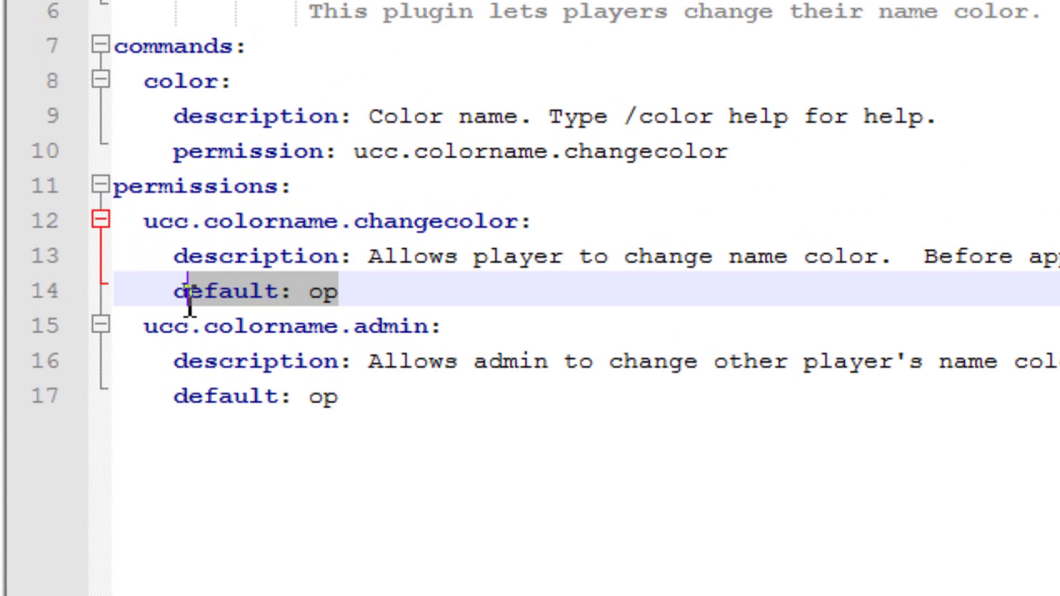
pyautogui.click(427, 296)
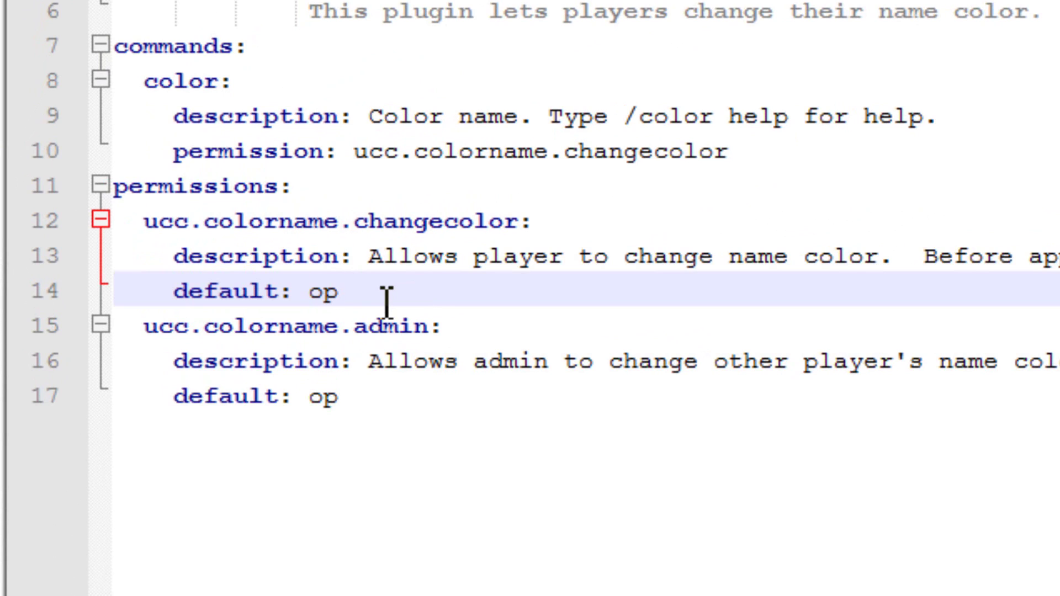
pyautogui.moveTo(150, 218); pyautogui.dragTo(541, 217)
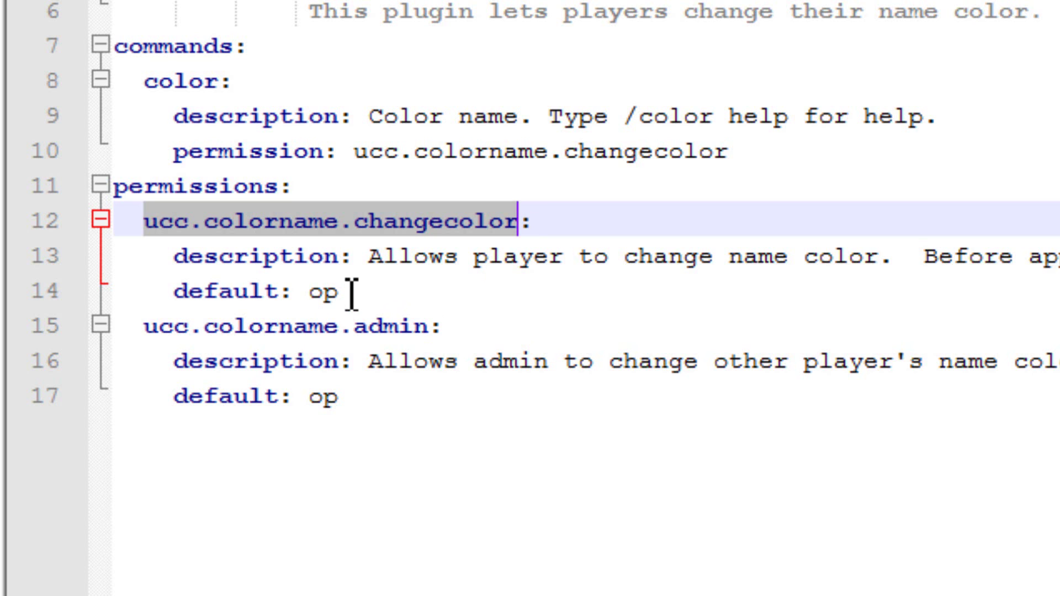
pyautogui.moveTo(352, 294); pyautogui.dragTo(311, 303)
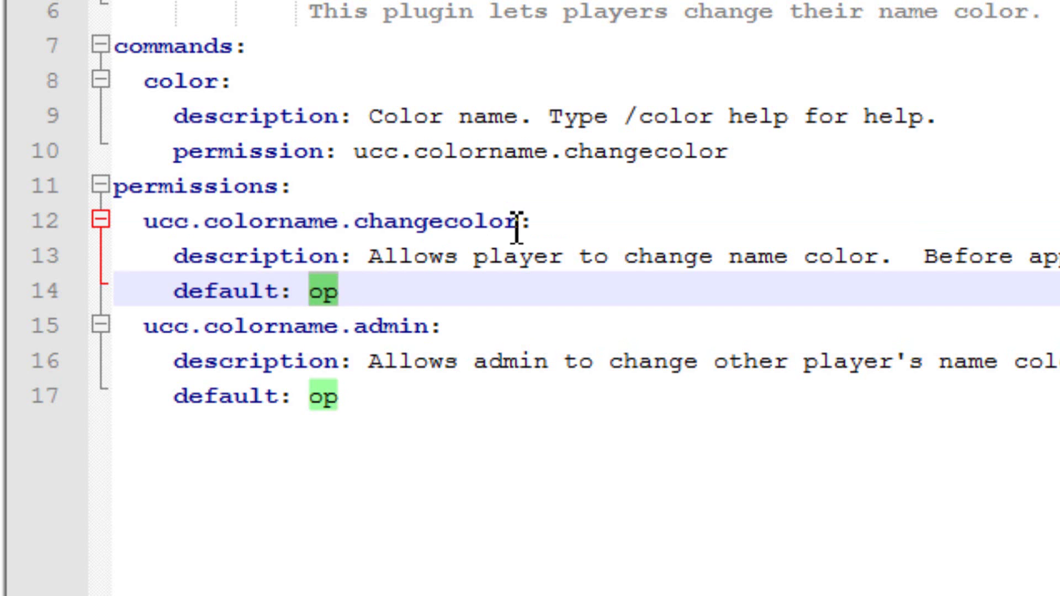
pyautogui.moveTo(517, 226); pyautogui.dragTo(141, 237)
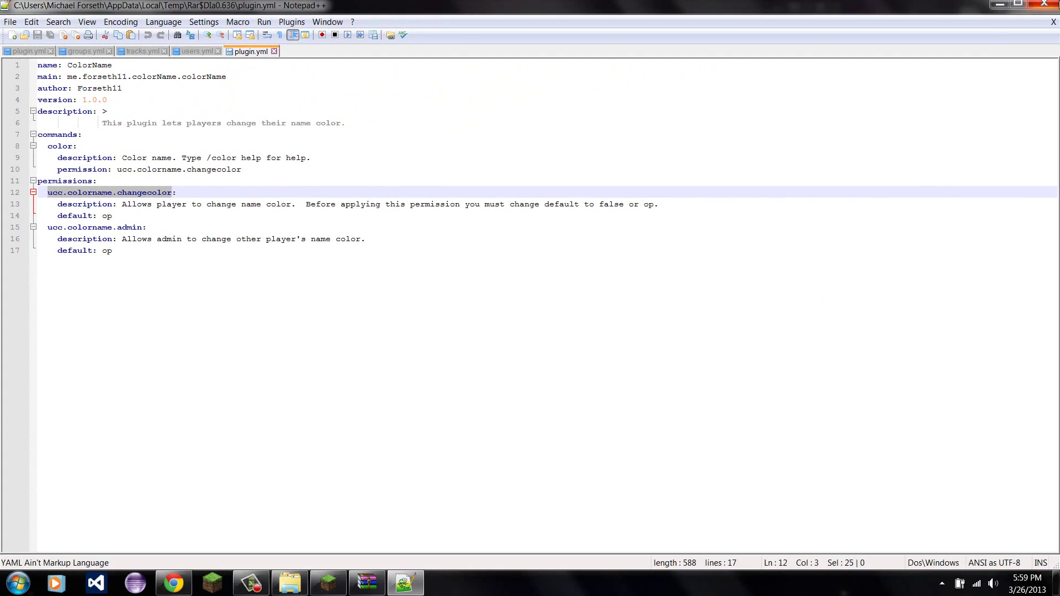
pyautogui.click(1045, 4)
# Close the ColorName archive, go up to the Bukkit Server folder, and bring Chrome forward.
pyautogui.click(455, 264)
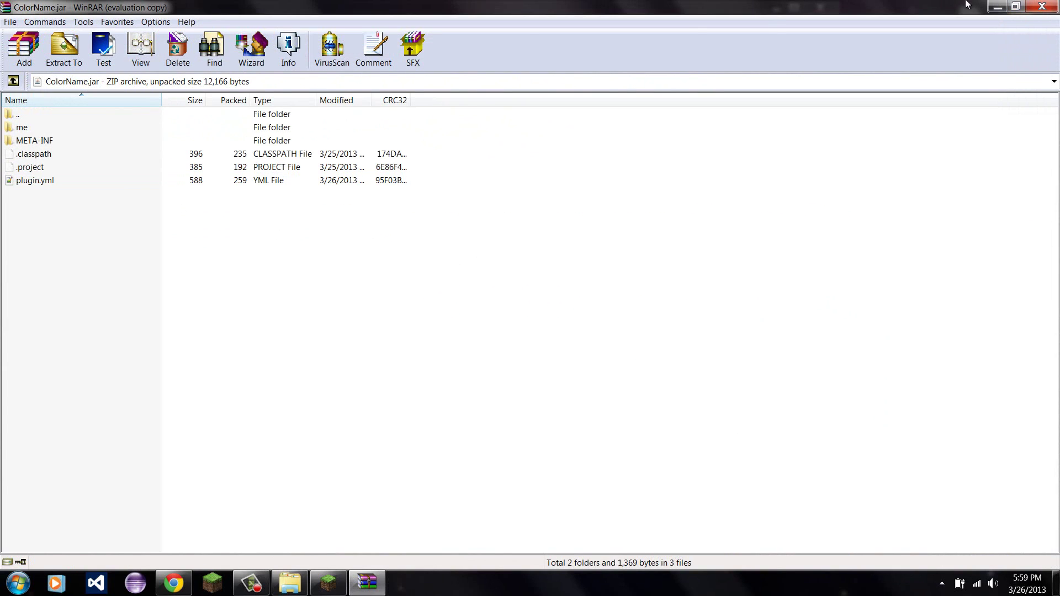
pyautogui.click(1055, 4)
pyautogui.click(338, 303)
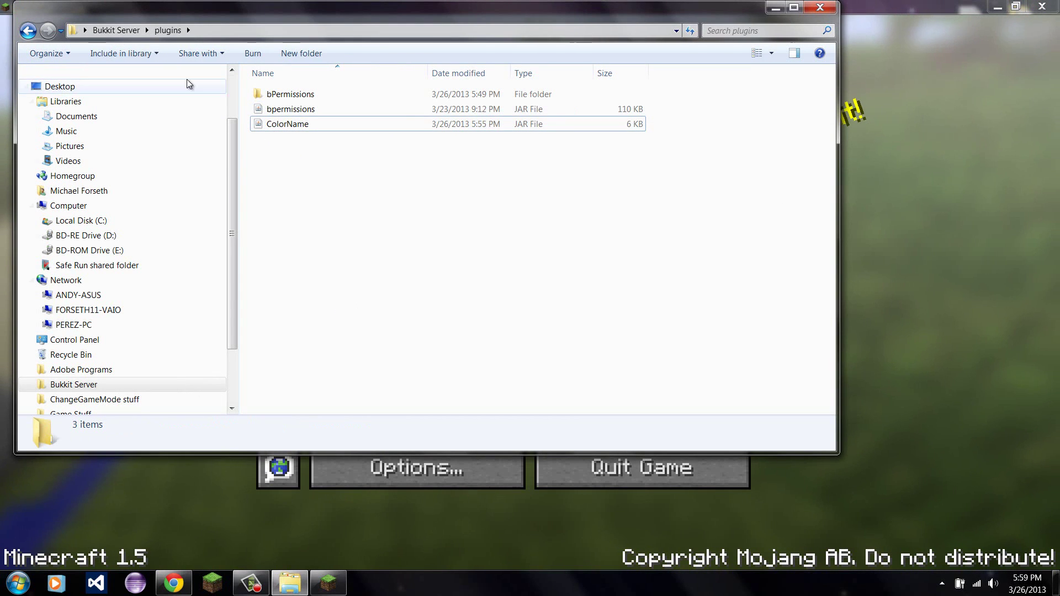
pyautogui.click(112, 34)
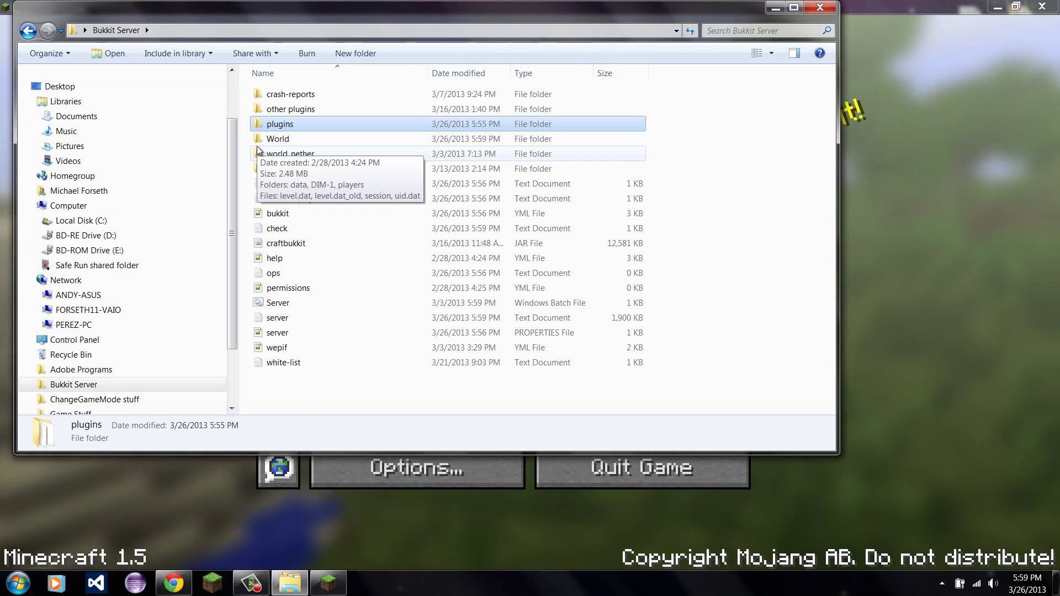
pyautogui.click(164, 582)
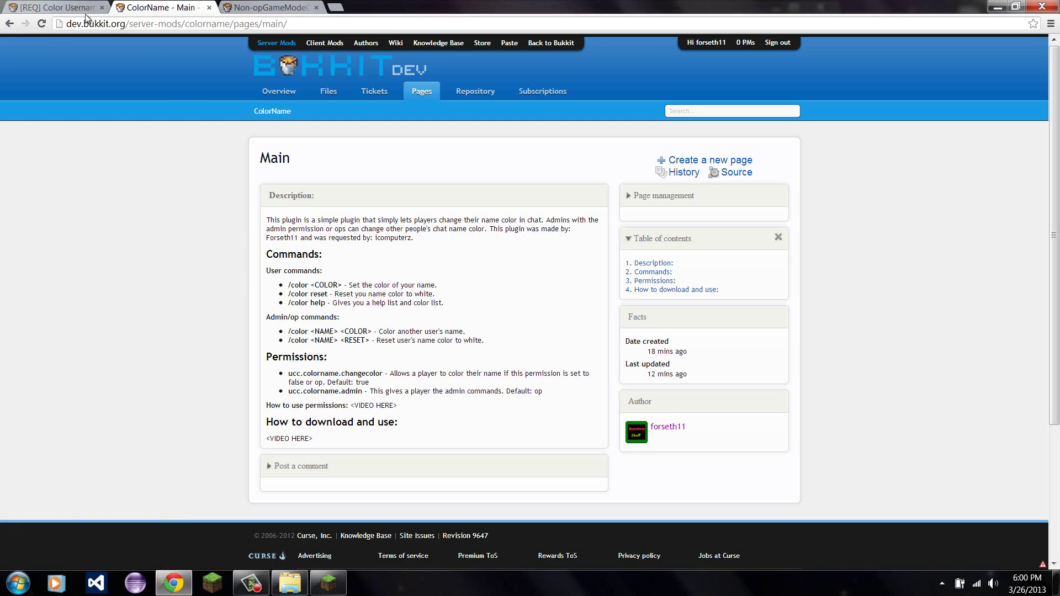
# Switch to the [REQ] Color Username thread and highlight the requester's post.
pyautogui.click(83, 8)
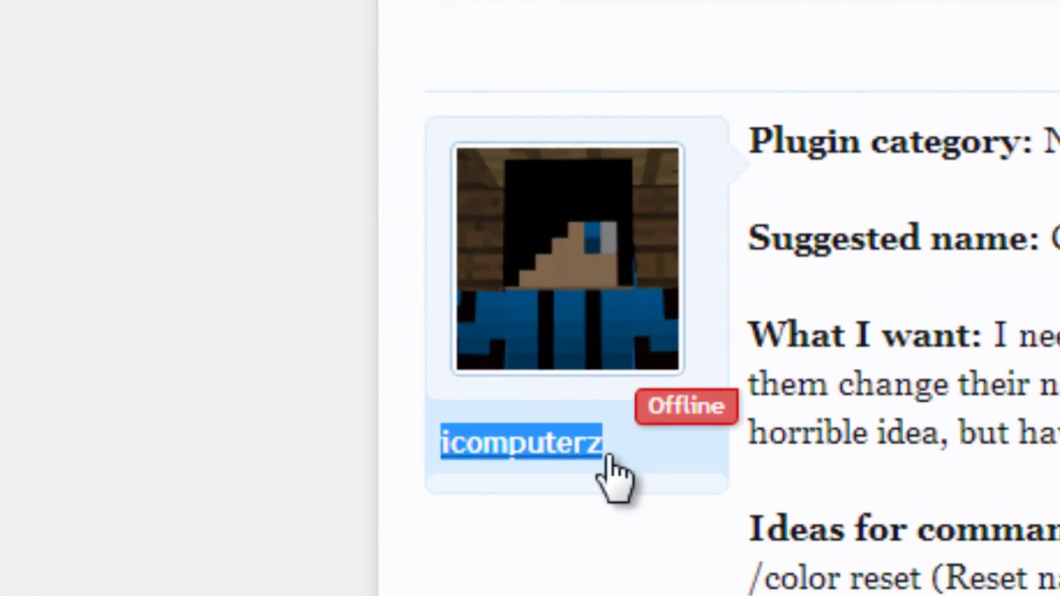
pyautogui.click(310, 250)
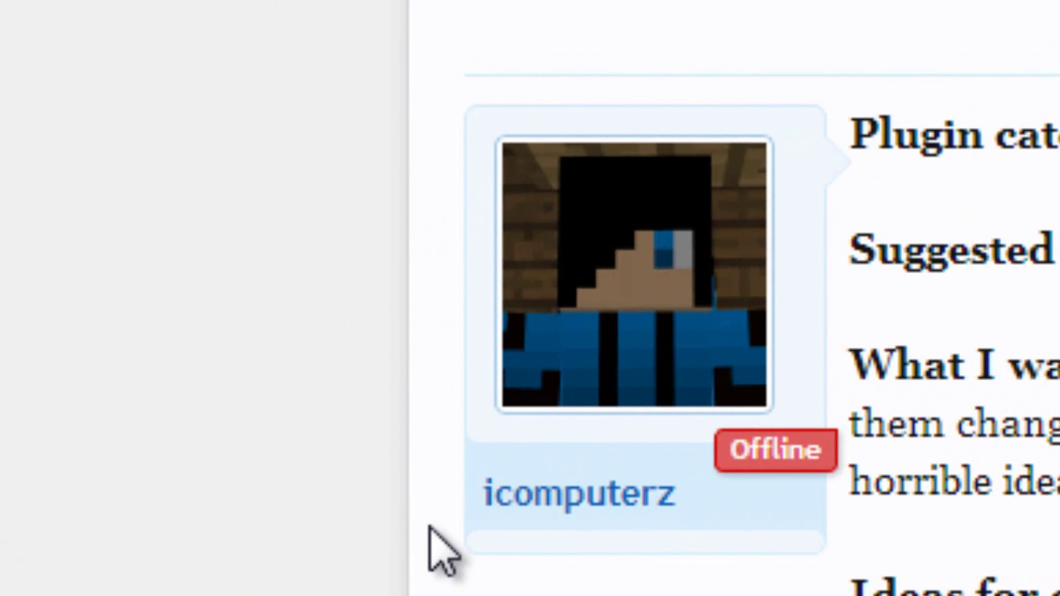
pyautogui.moveTo(481, 494); pyautogui.dragTo(925, 502)
pyautogui.click(925, 502)
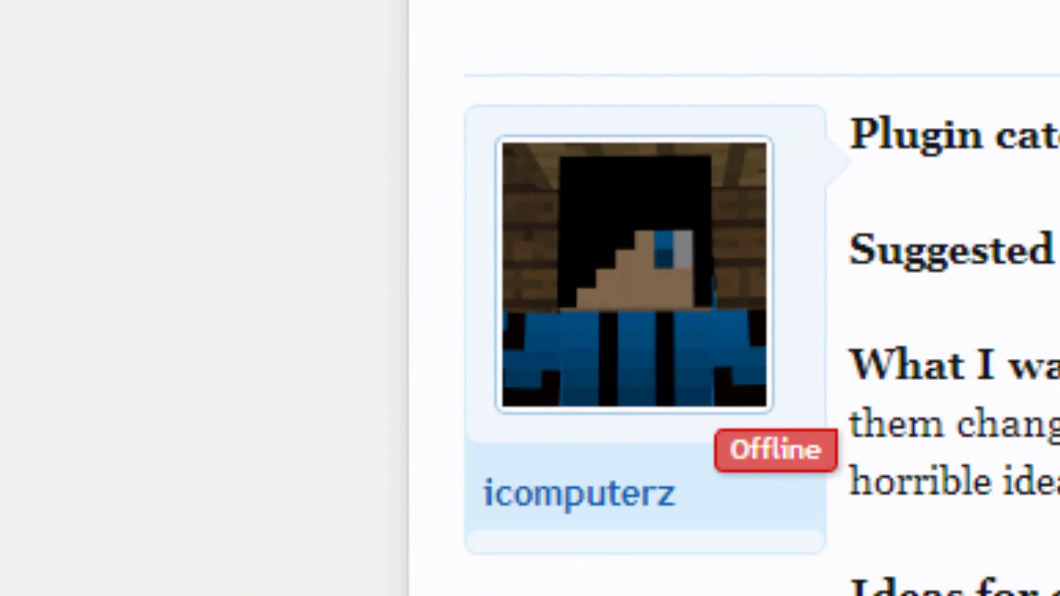